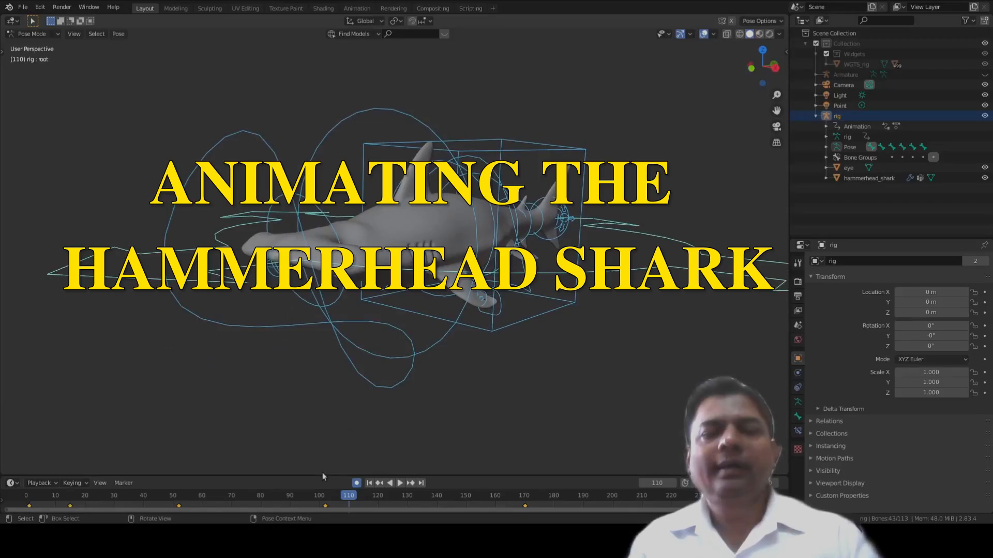
- Enlarge the timeline area and delete all existing keyframes of the rig's selected bones
left_click_drag(321, 474, 352, 419)
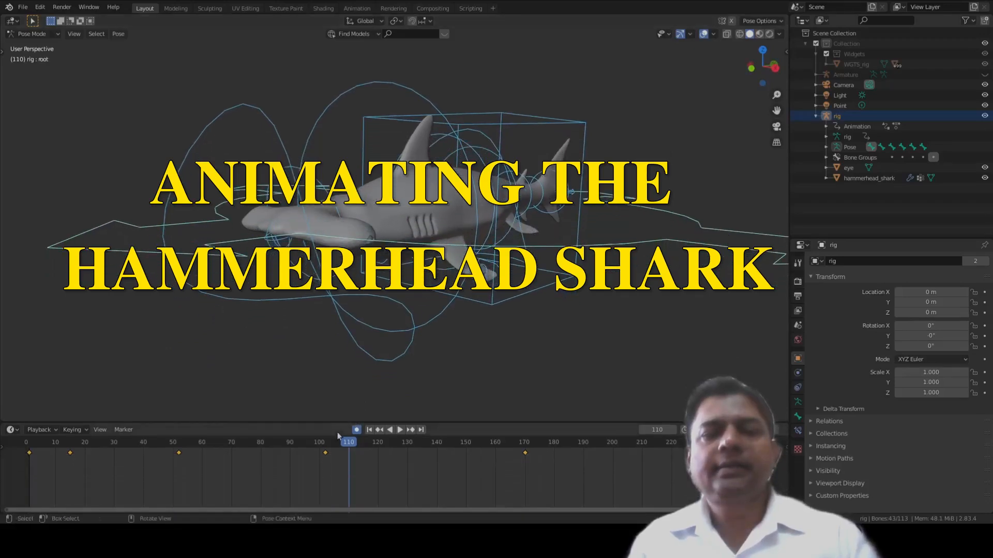
key("x")
left_click(324, 460)
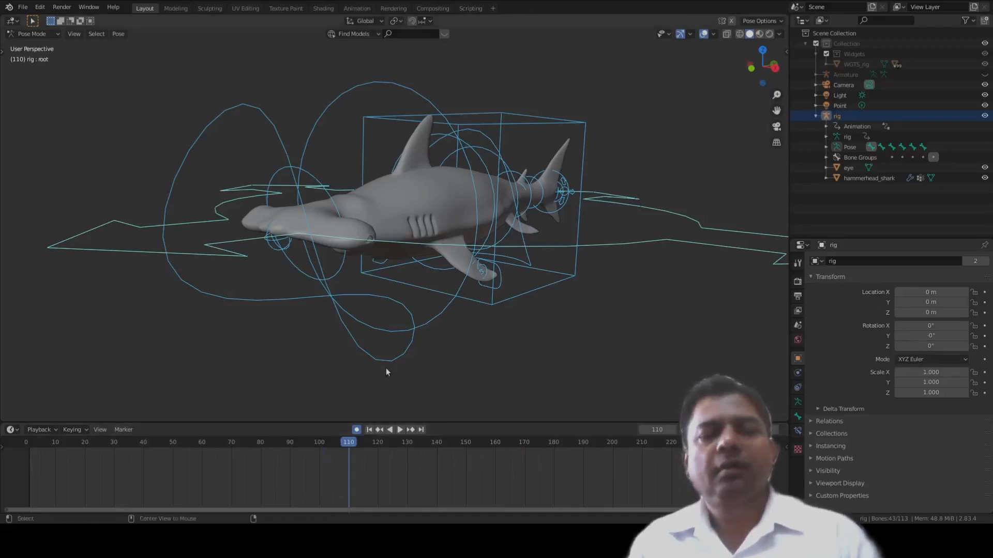
- Clear the rotation and location of all the rig's selected bones and save the file
key("alt+r")
key("alt+g")
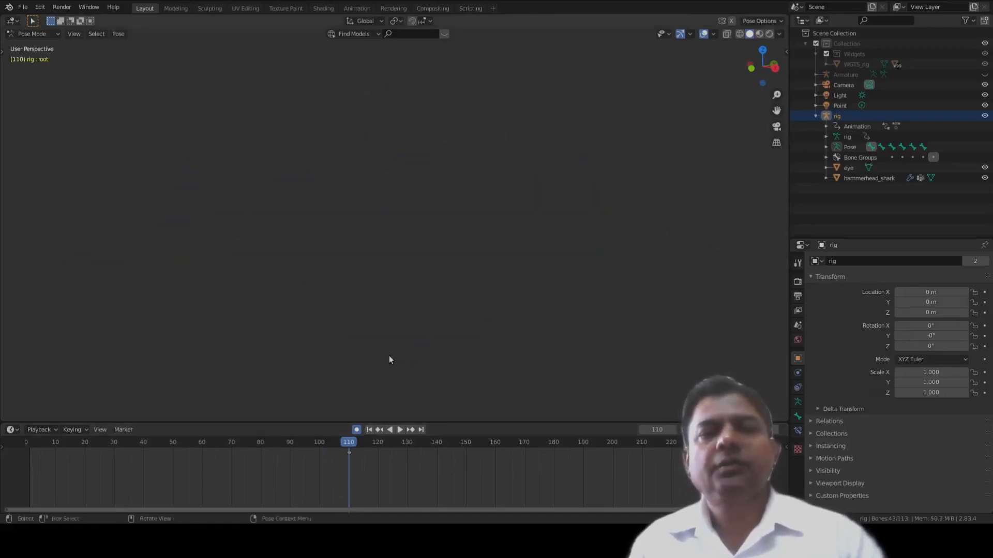
scroll(389, 355, "down", 6)
middle_click_drag(275, 342, 481, 301, "shift")
scroll(414, 328, "up", 3)
scroll(415, 328, "up", 3)
scroll(414, 330, "down", 1)
scroll(417, 296, "up", 1)
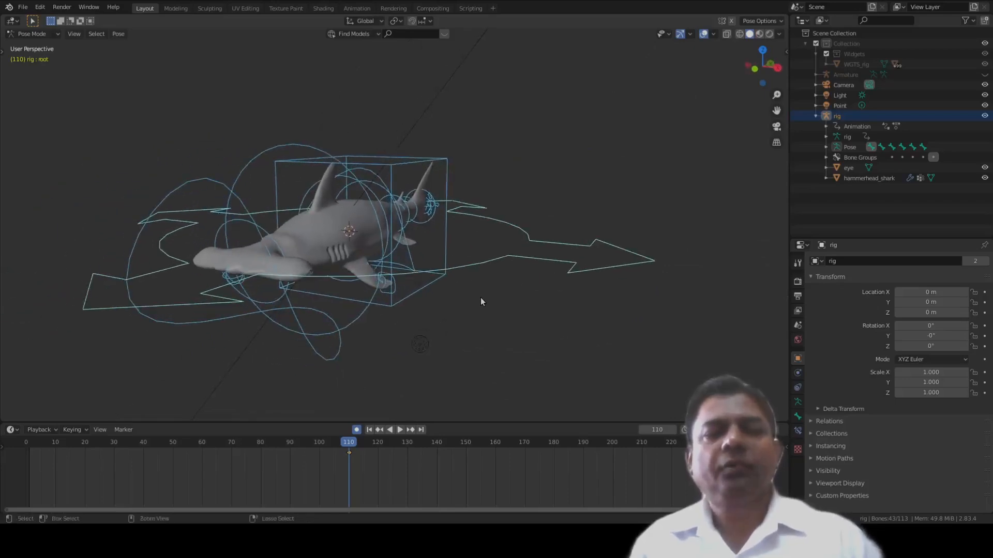
key("ctrl+s")
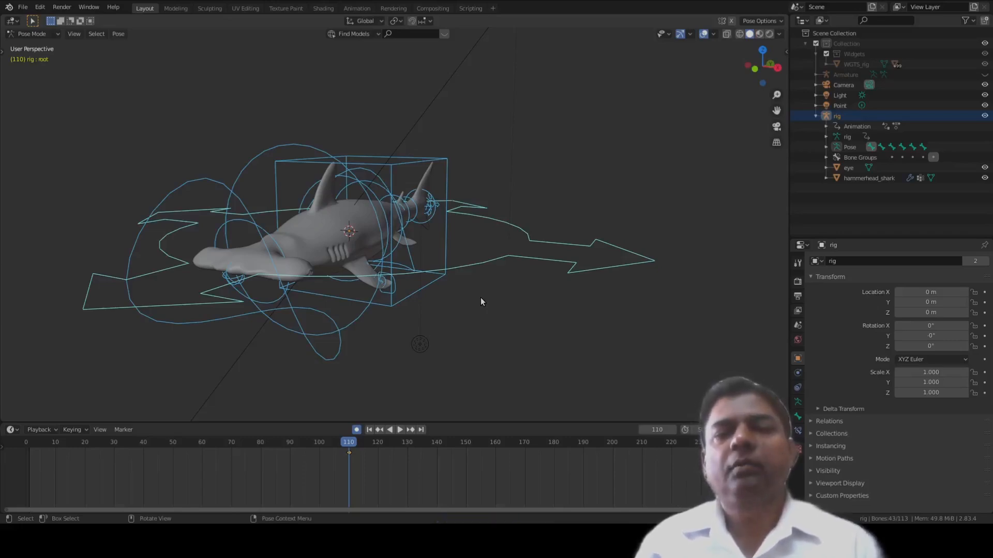
- Switch to the Animation workspace and delete the leftover keyframes at frame 110 in the Dope Sheet
mouse_move(360, 234)
middle_mouse_down()
mouse_move(352, 245)
mouse_move(360, 237)
middle_mouse_up()
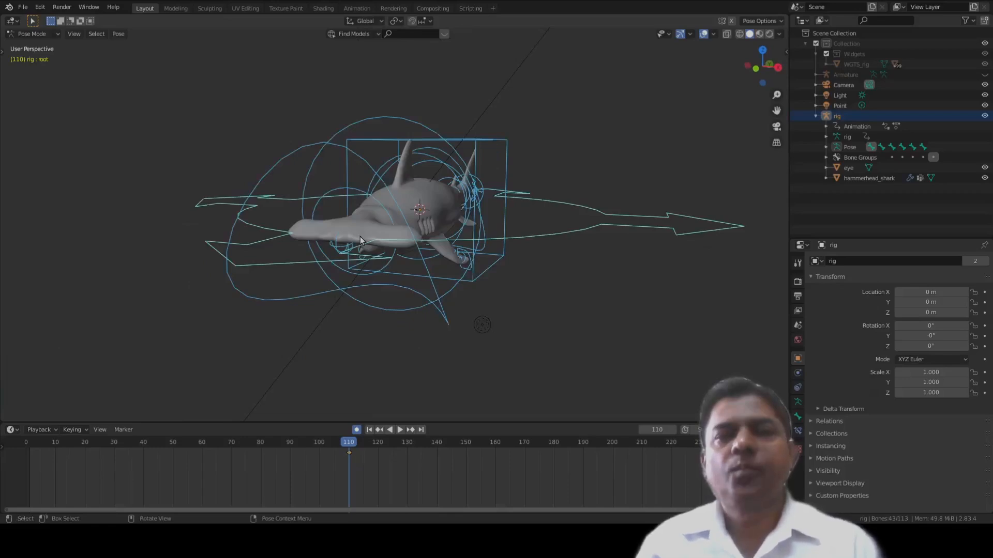
left_click(358, 9)
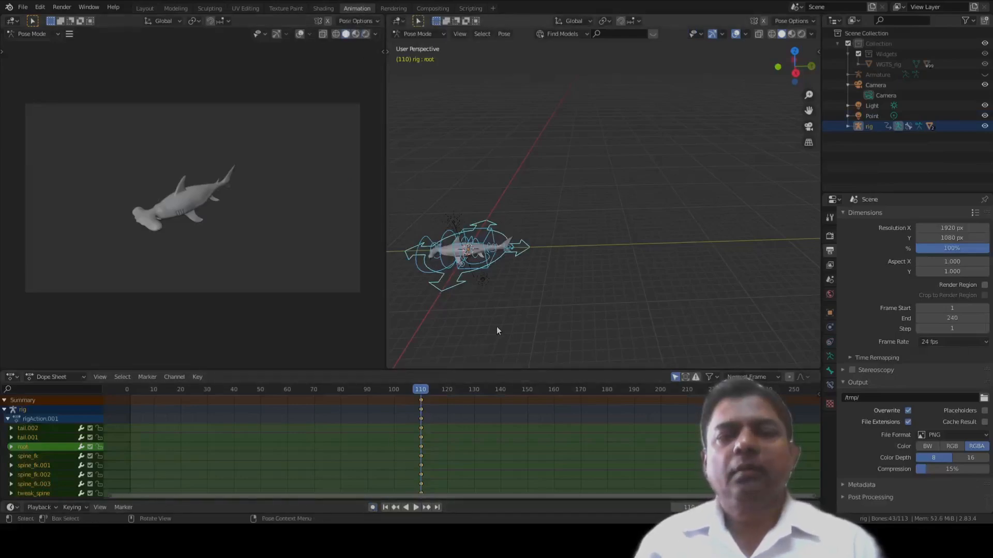
key("x")
left_click(443, 485)
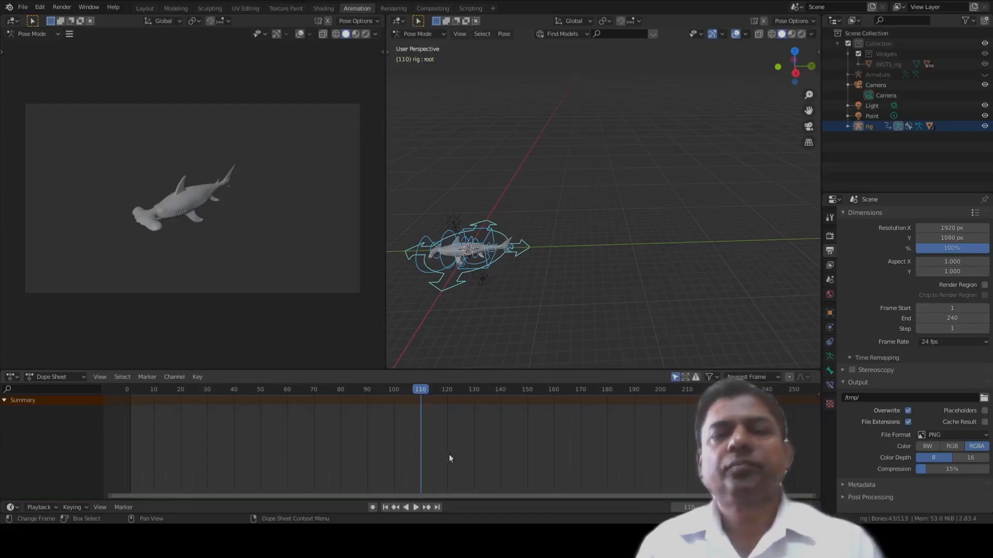
- Go to frame 1 and insert a LocRotScale keyframe for all the rig's bones
key("space")
left_click(343, 404)
left_click_drag(343, 404, 131, 417)
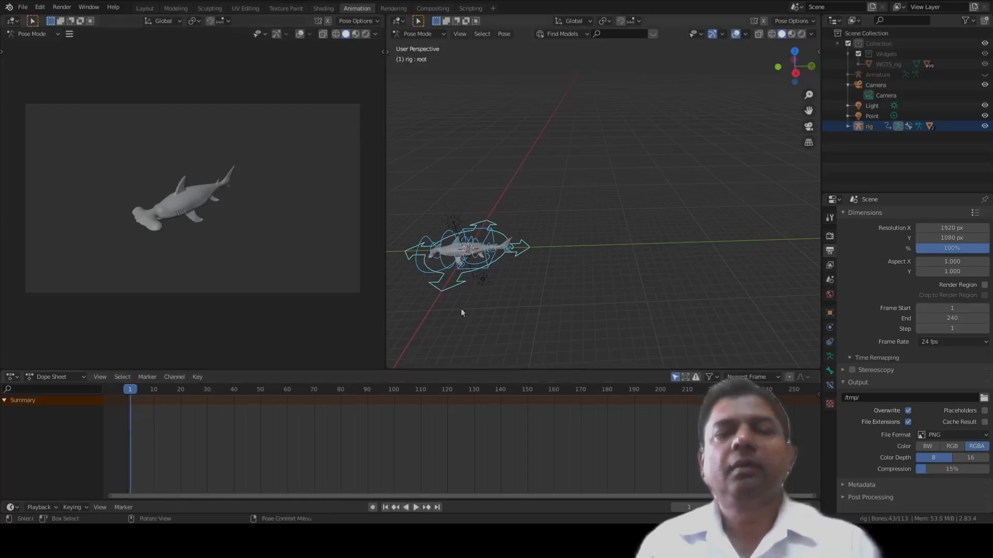
middle_click_drag(507, 265, 699, 197)
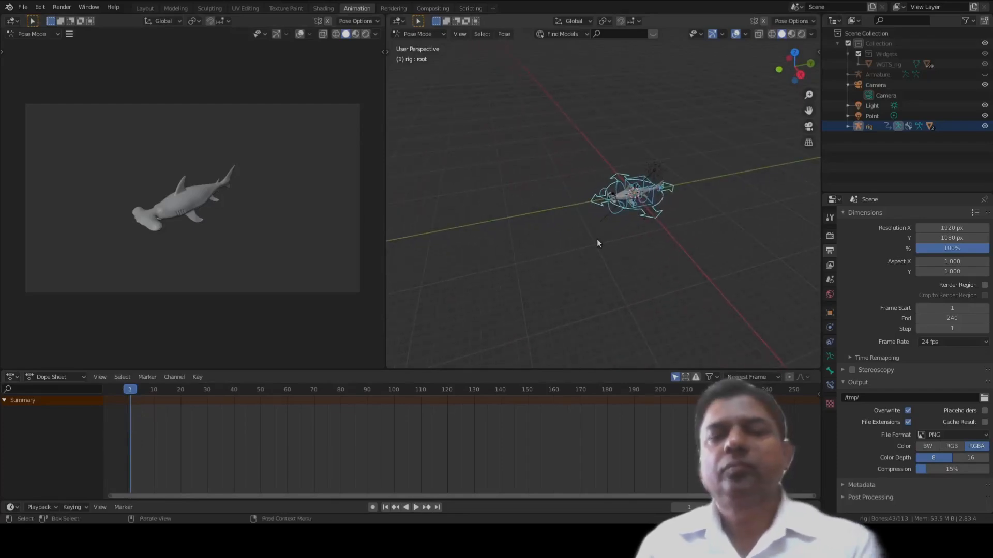
key("i")
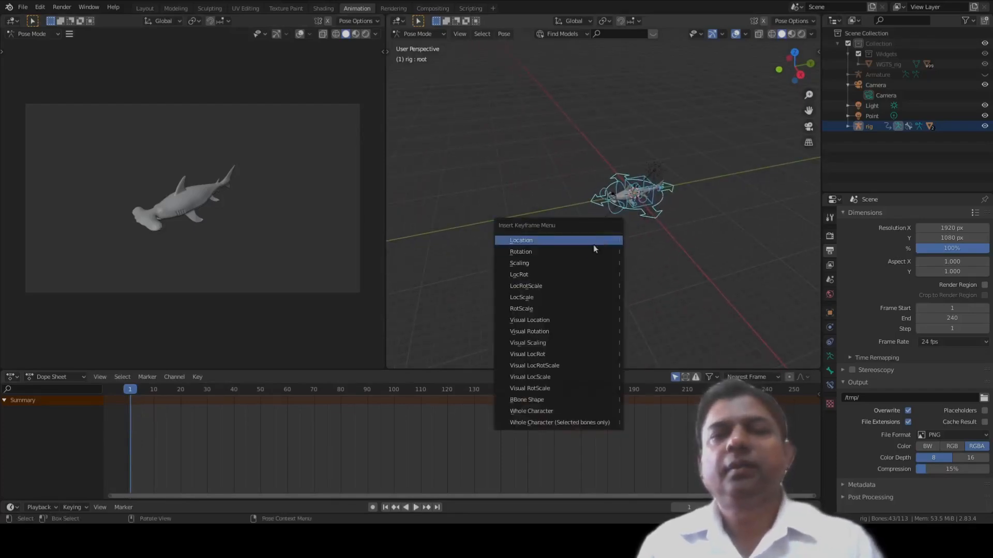
left_click(547, 289)
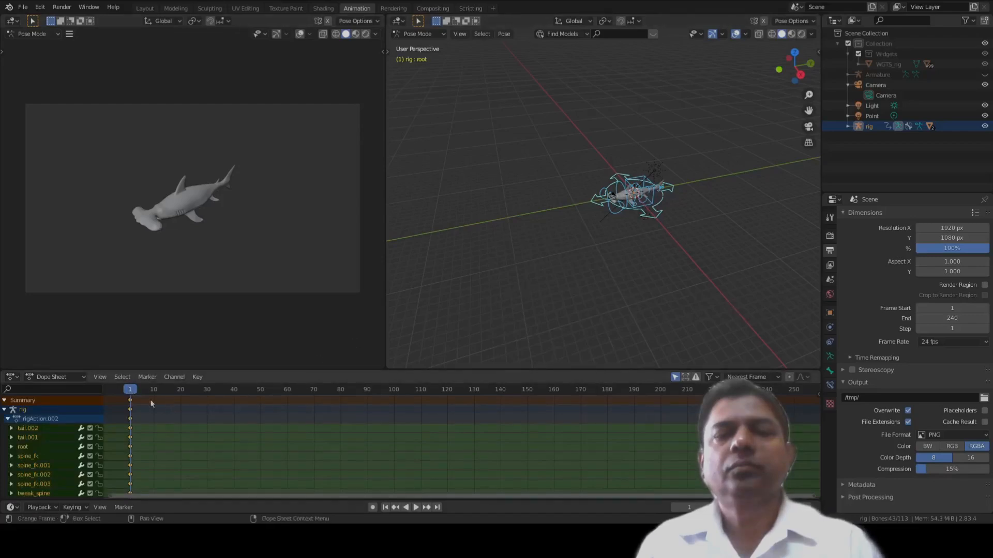
- Try to move all selected bones about 13 m in the negative Y direction at frame 240
left_click_drag(131, 396, 765, 396)
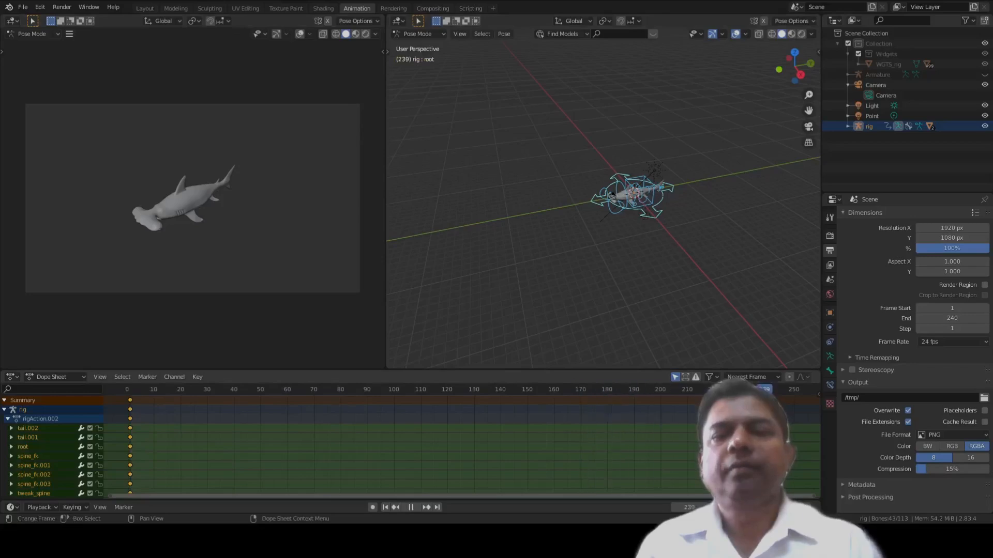
scroll(670, 272, "down", 4)
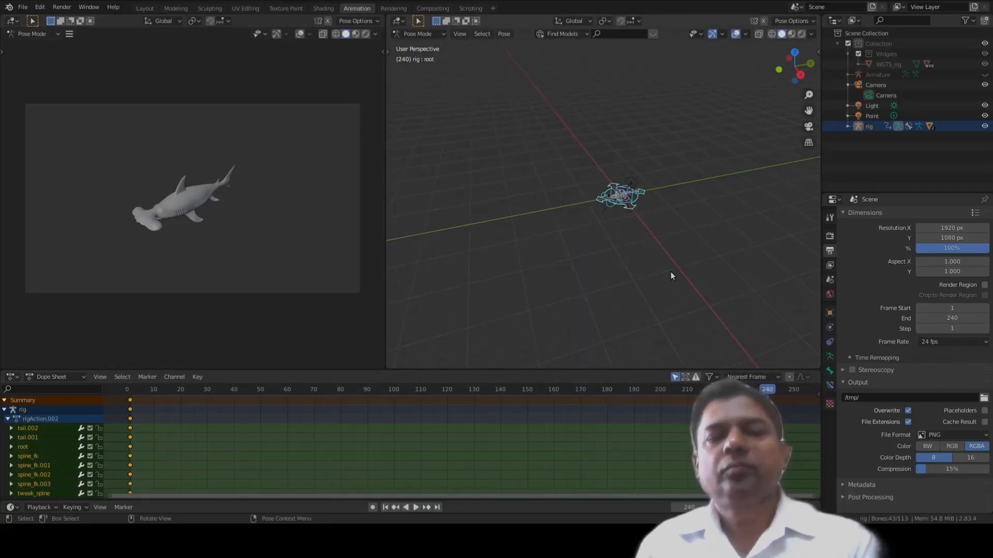
key("g")
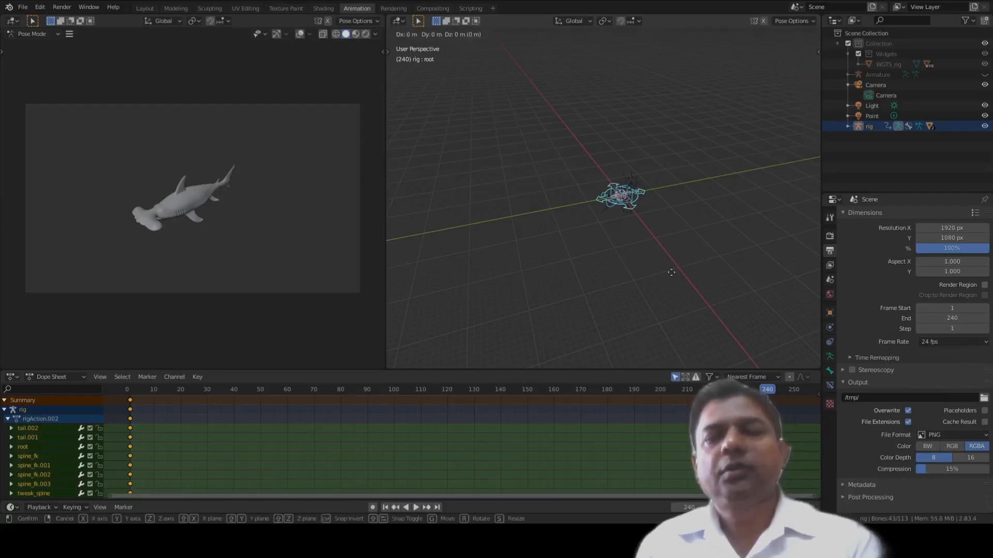
key("y")
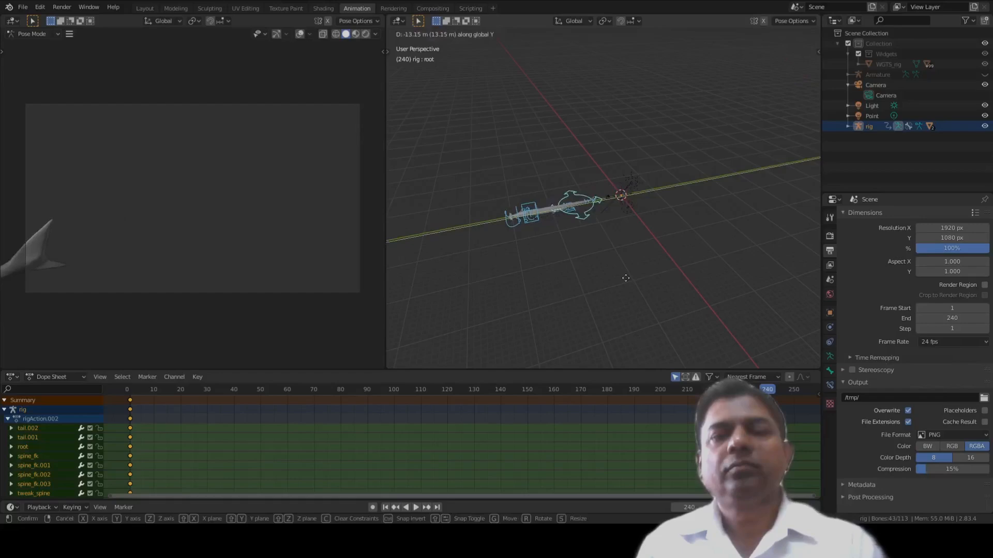
left_click(626, 277)
key("ctrl+z")
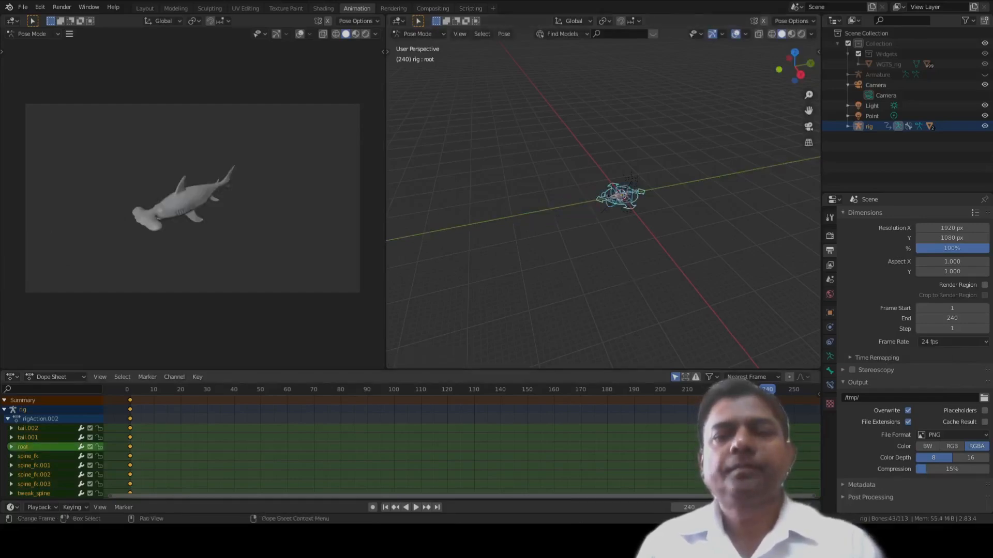
- At frame 240, select only the root control, move it far along negative Y and insert a LocRotScale keyframe
mouse_move(768, 390)
left_mouse_down()
mouse_move(570, 391)
mouse_move(749, 391)
left_mouse_up()
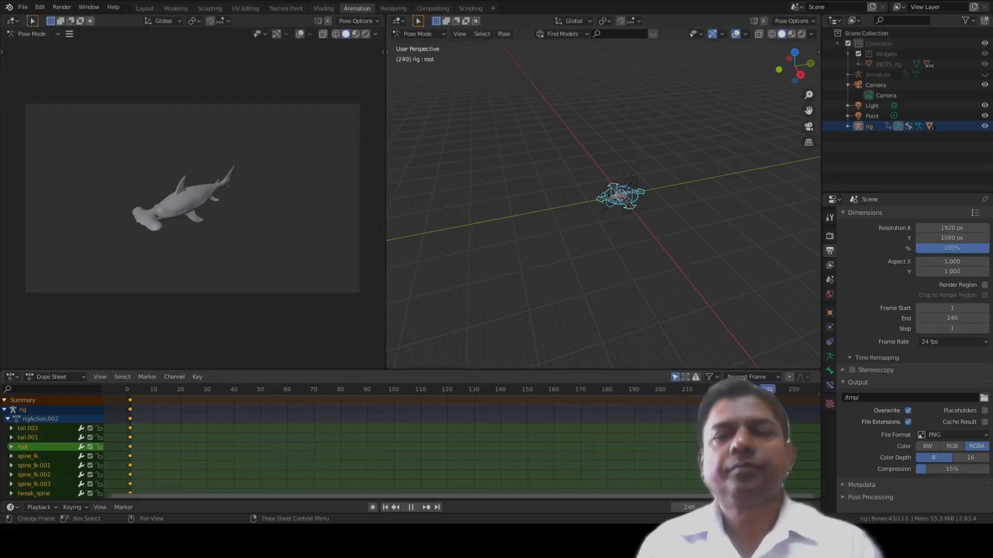
key("space")
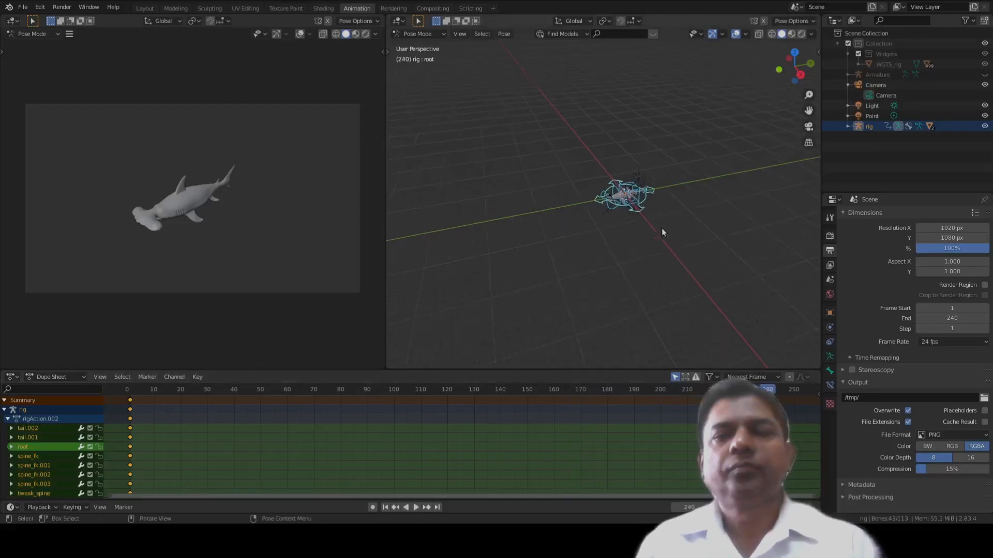
left_click(636, 218)
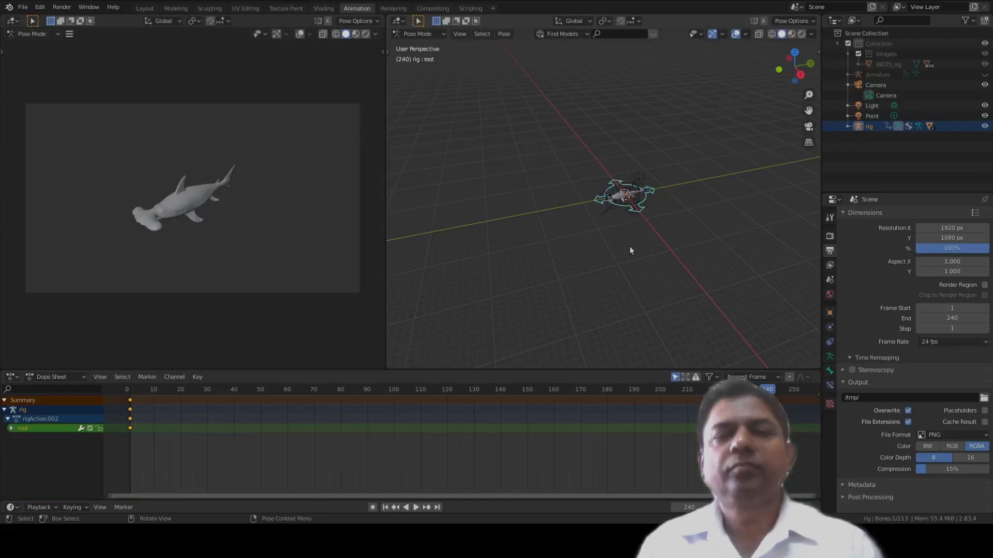
key("g")
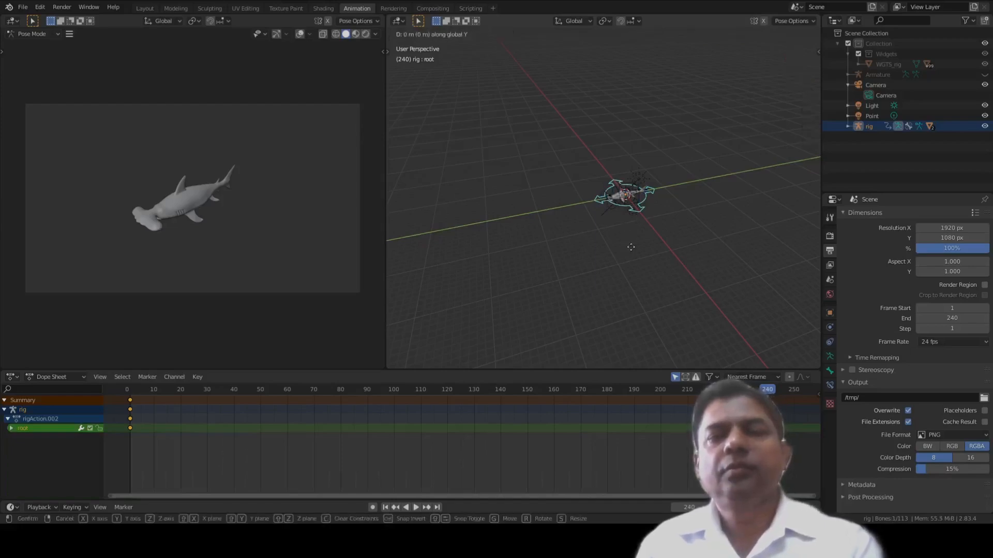
key("y")
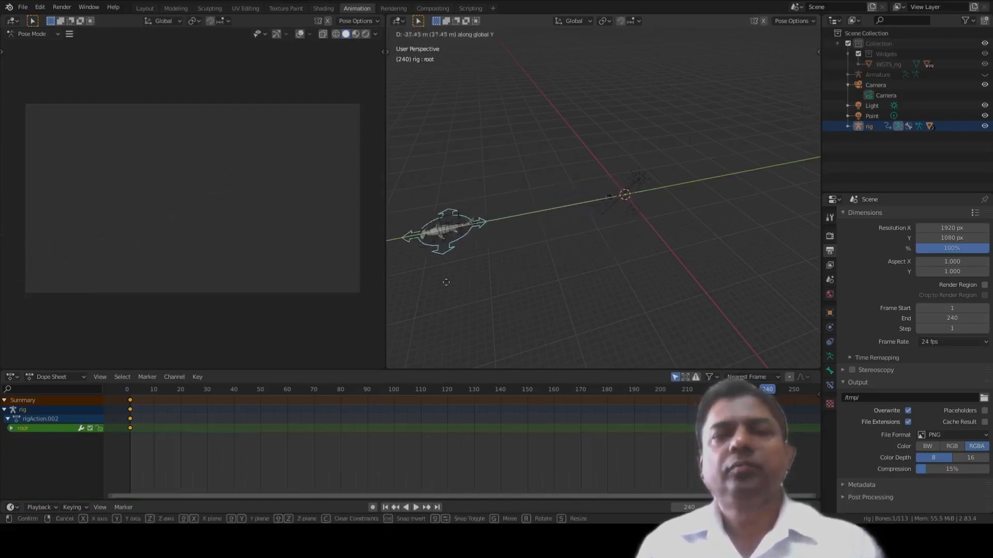
left_click(666, 290)
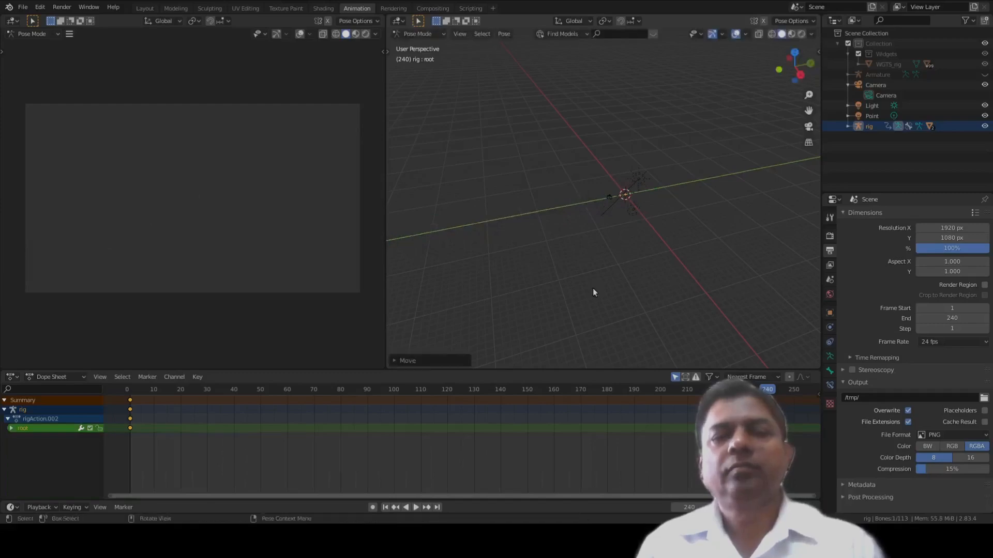
key("i")
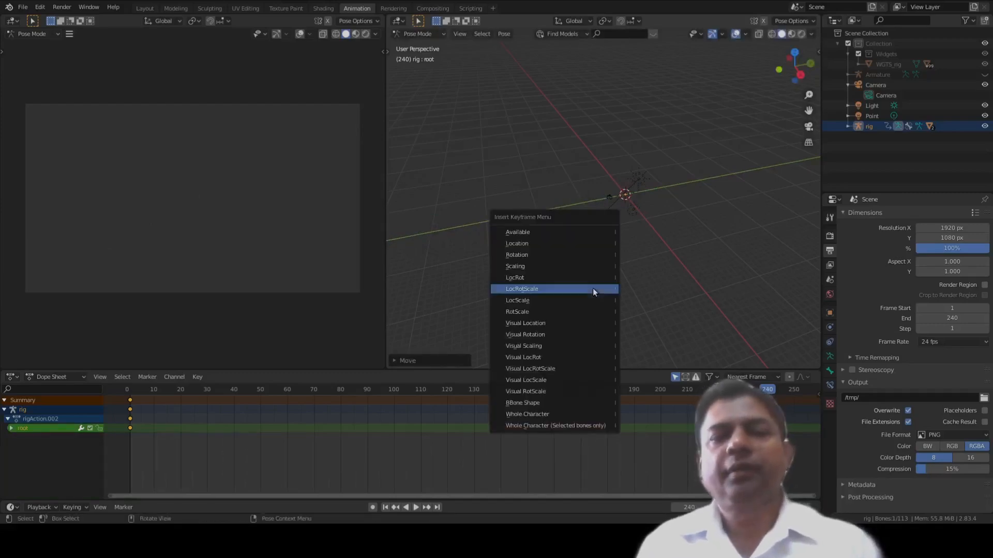
left_click(593, 291)
- Play back the shark's forward movement from the camera, return to frame 1 and play it again from a wider view
key("space")
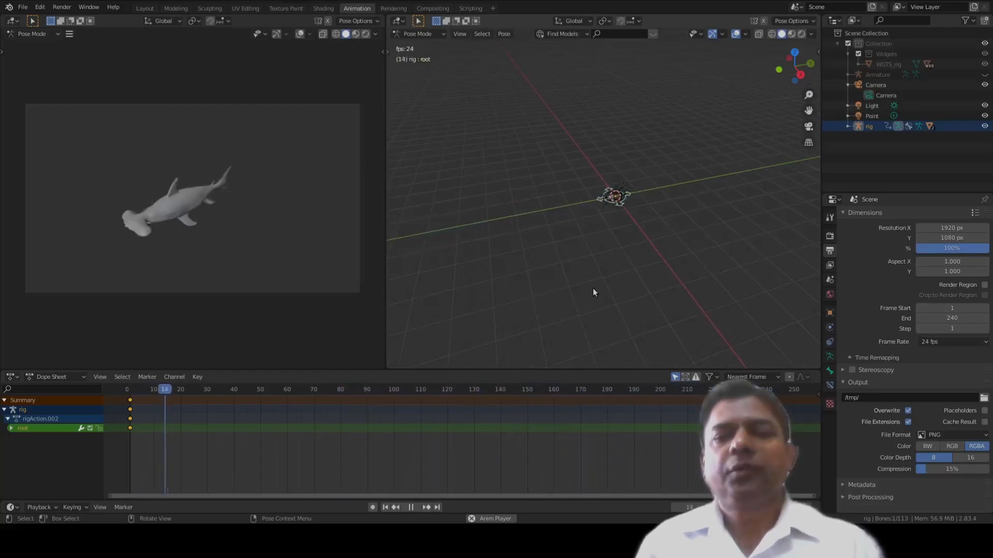
key("space")
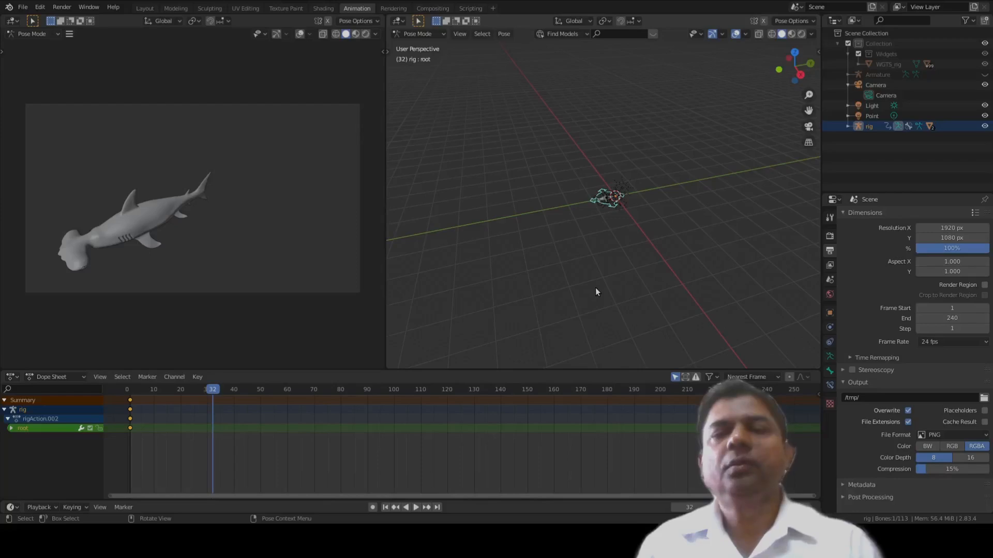
left_click_drag(217, 386, 131, 418)
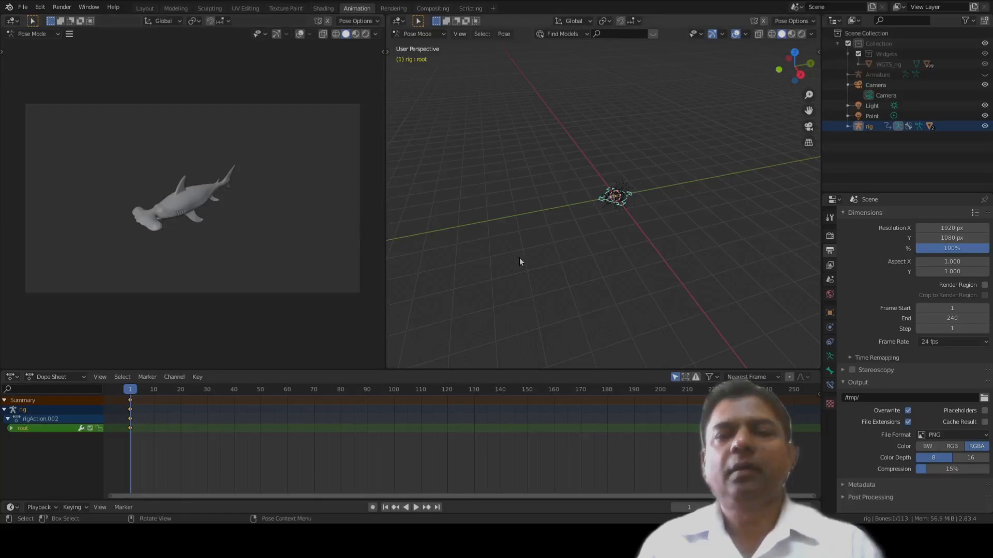
scroll(282, 264, "up", 3)
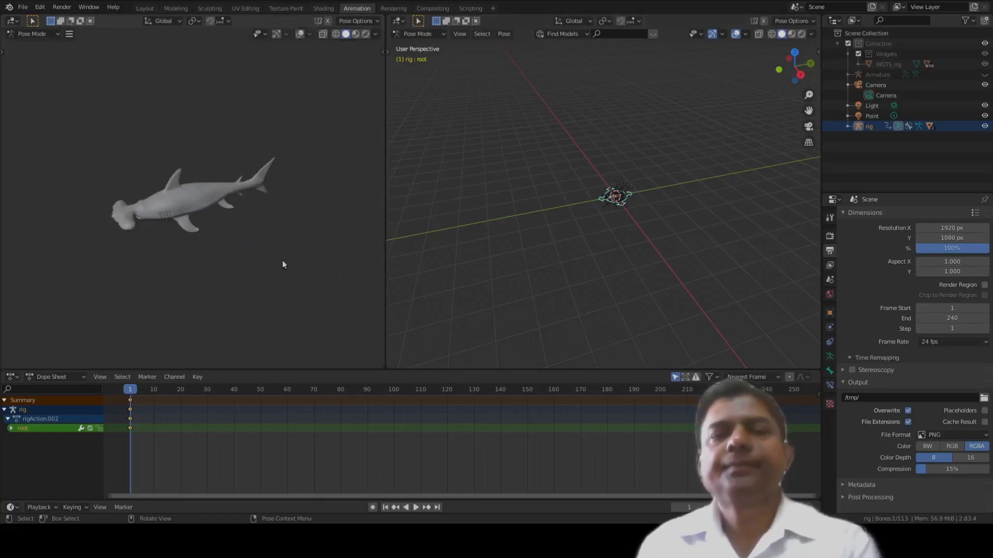
scroll(283, 259, "down", 3)
scroll(215, 265, "down", 1)
middle_click_drag(216, 266, 336, 179, "shift")
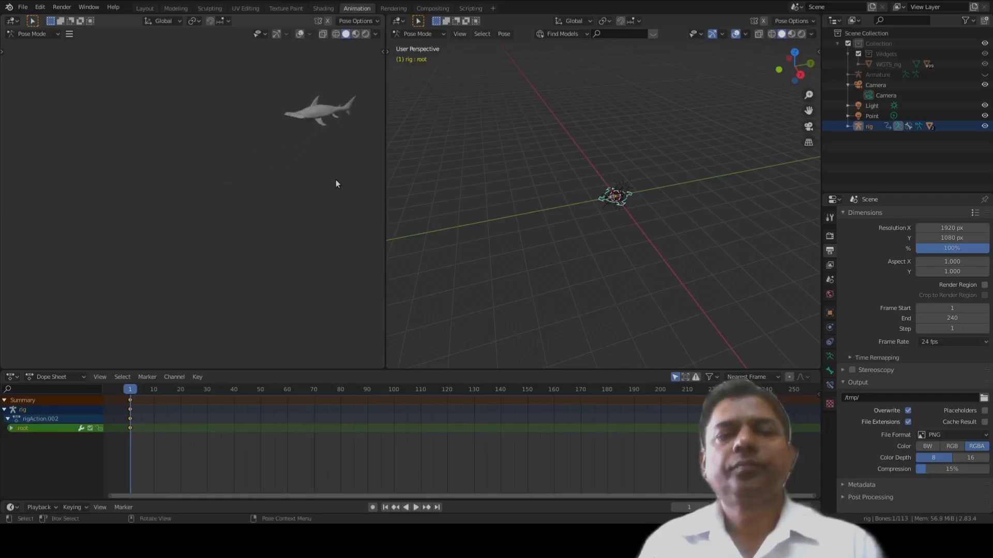
key("space")
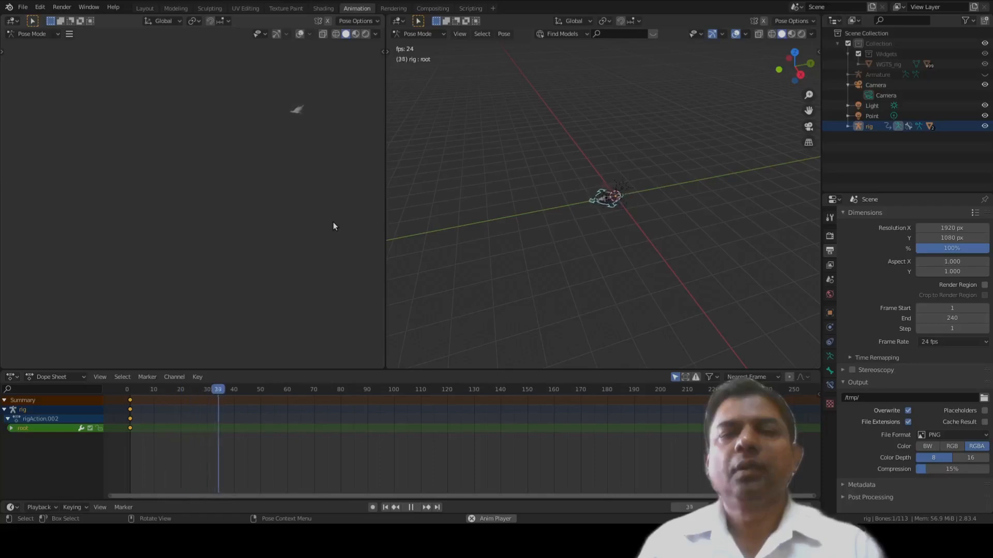
key("space")
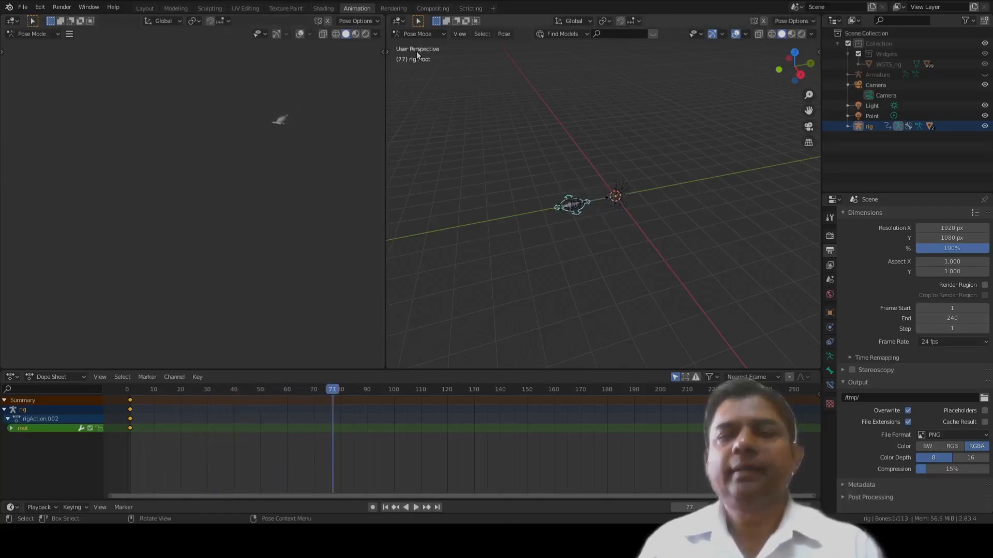
- Switch from Pose Mode to Object Mode, deselect the rig and add a second camera to the scene
left_click(433, 35)
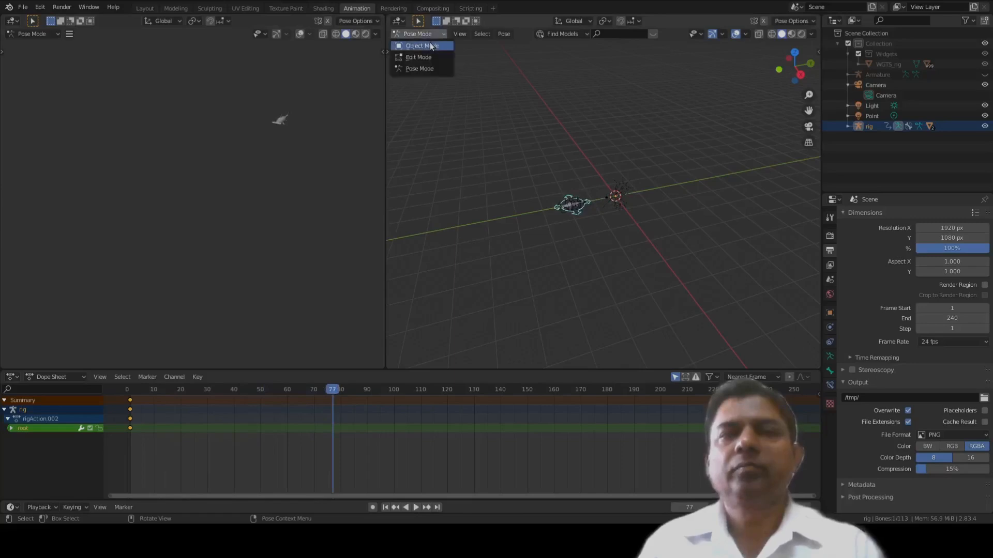
left_click(430, 43)
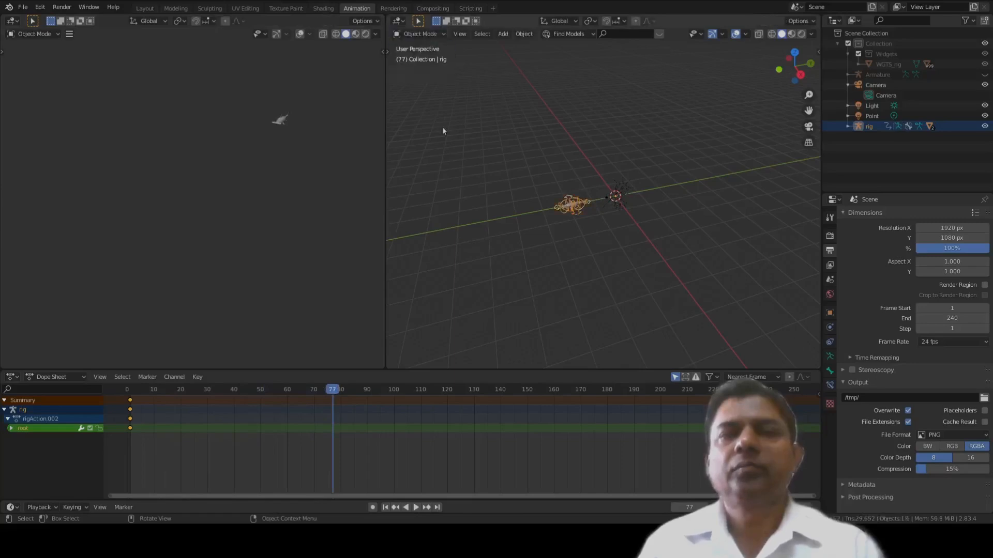
left_click(535, 272)
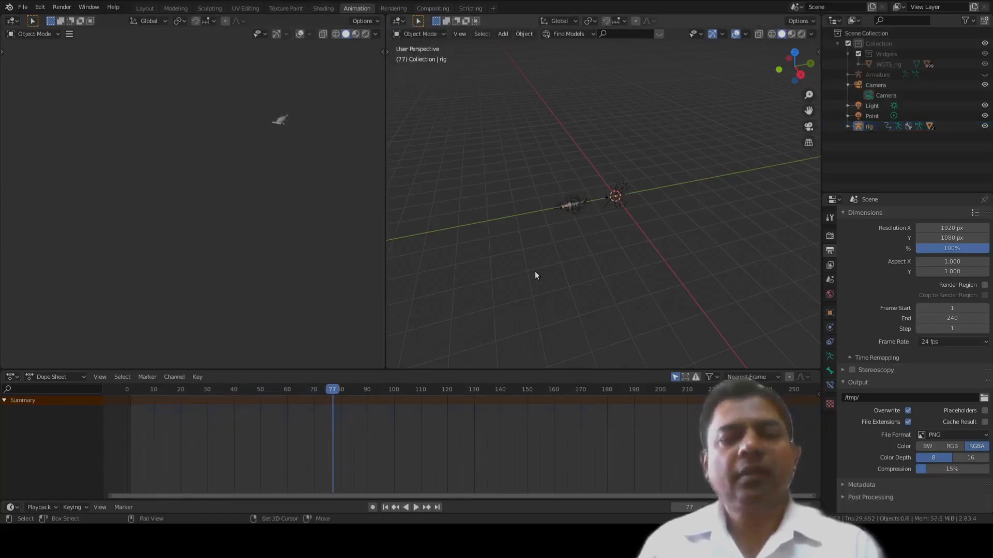
key("shift+a")
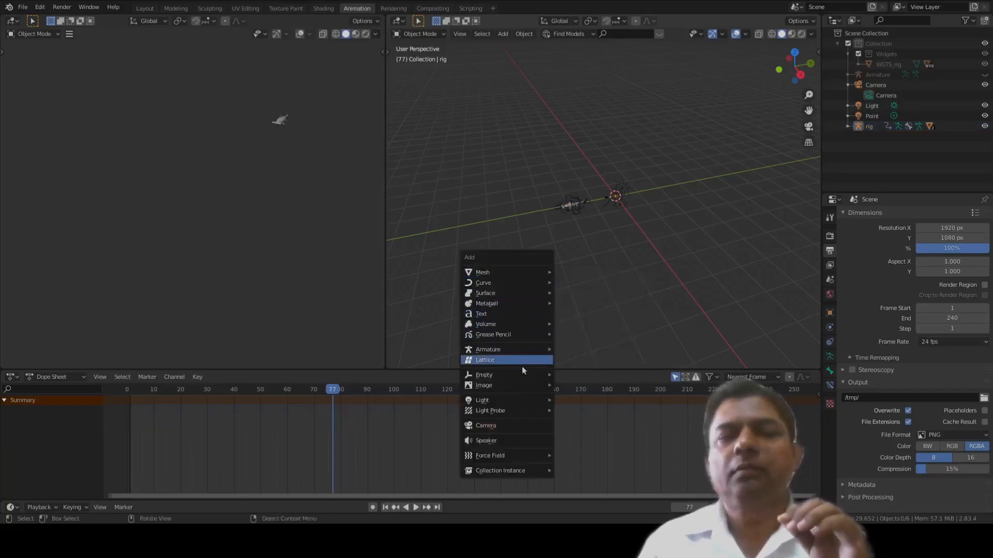
left_click(523, 427)
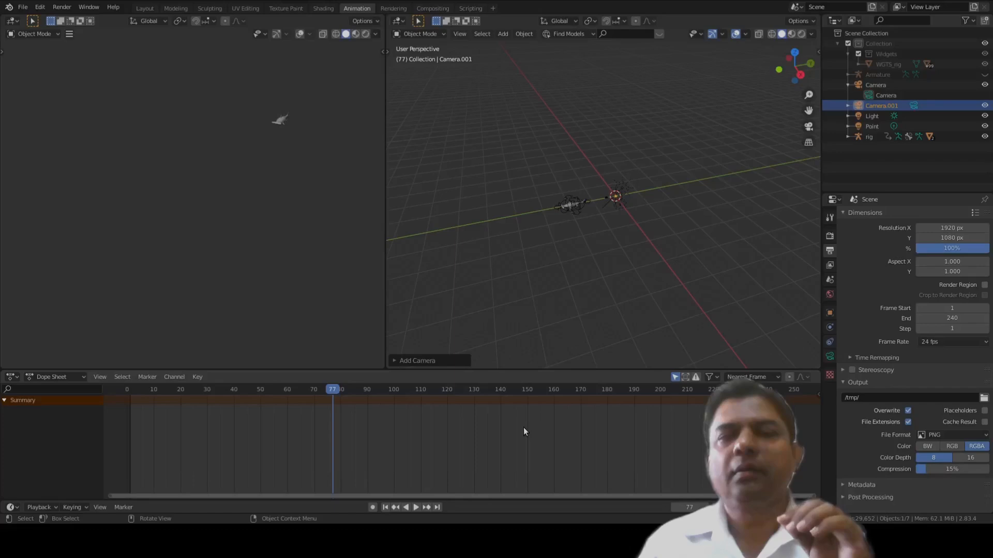
- From an orthographic top view, move the new camera away from the origin to the shark's positive X side
scroll(591, 274, "up", 6)
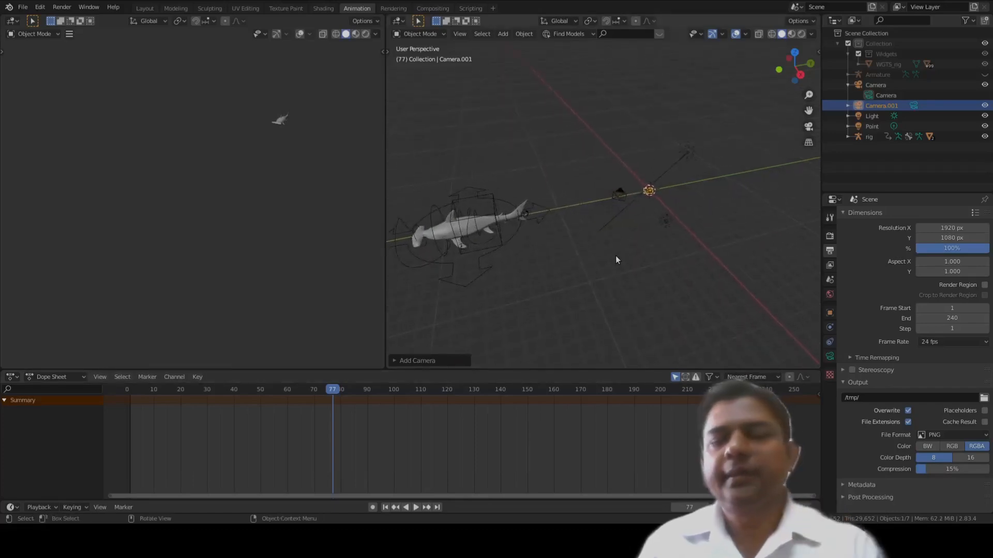
key("KP_5")
key("KP_7")
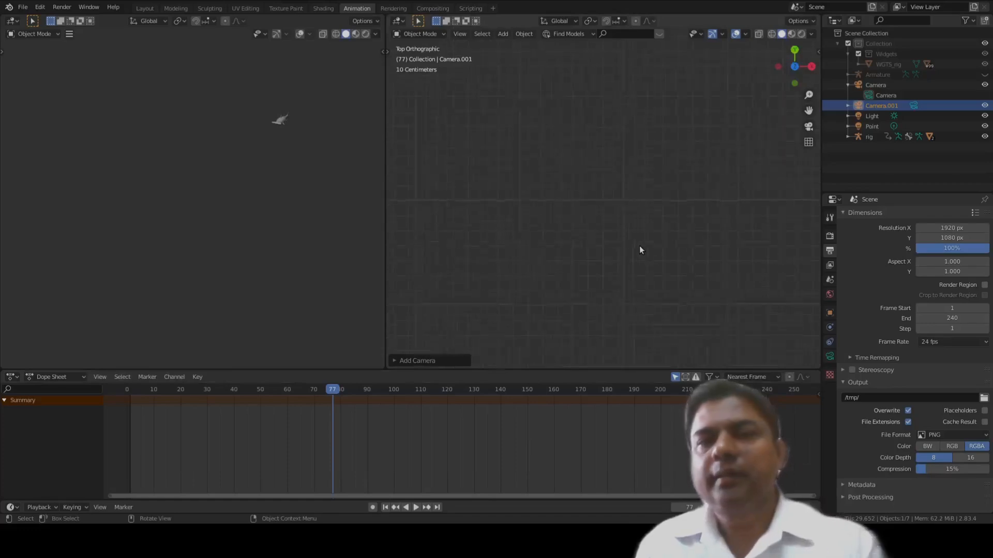
scroll(639, 246, "down", 4)
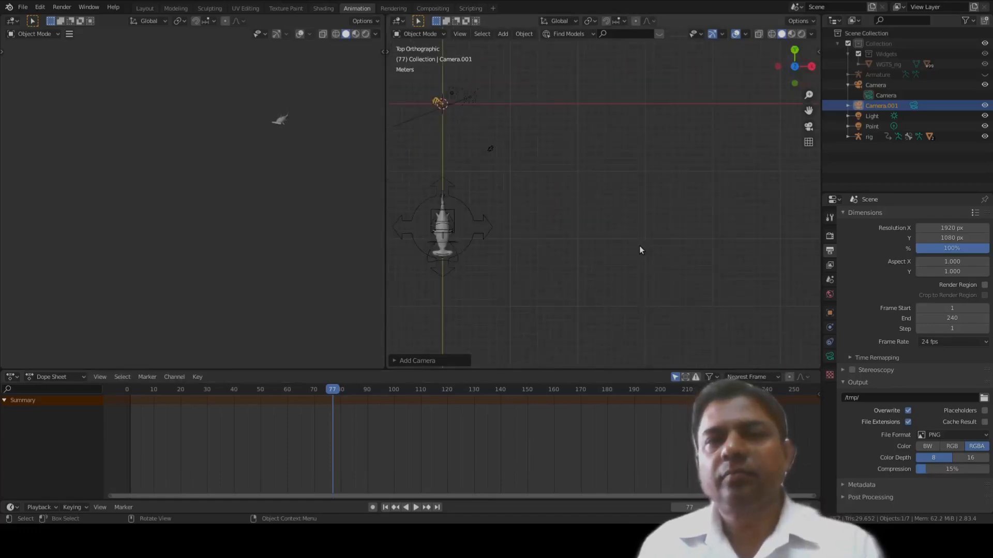
middle_click_drag(603, 244, 689, 243, "shift")
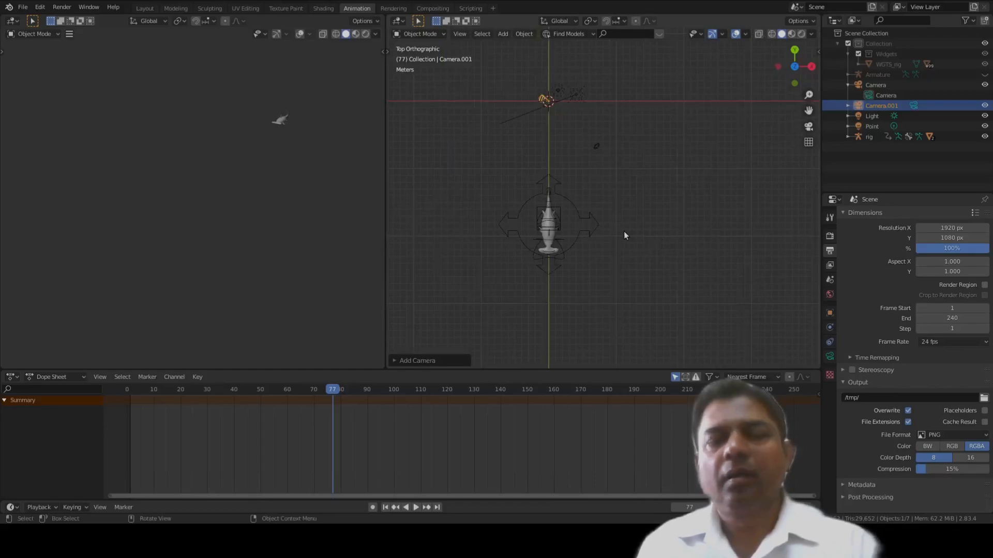
key("g")
left_click(726, 341)
key("g")
left_click(707, 316)
- Look through the active camera in the smaller viewport, then from the top move the original camera diagonally ahead of the shark
key("KP_0")
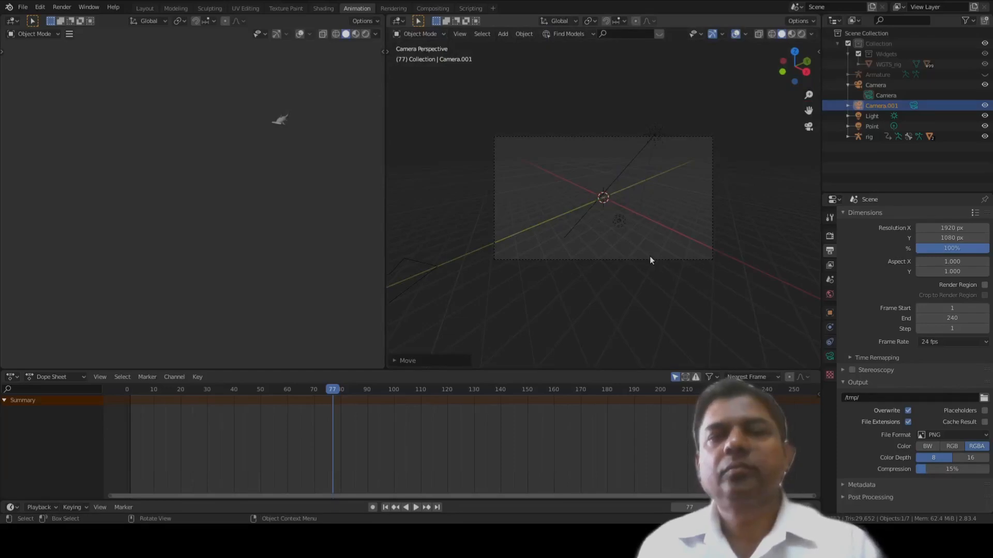
key("KP_0")
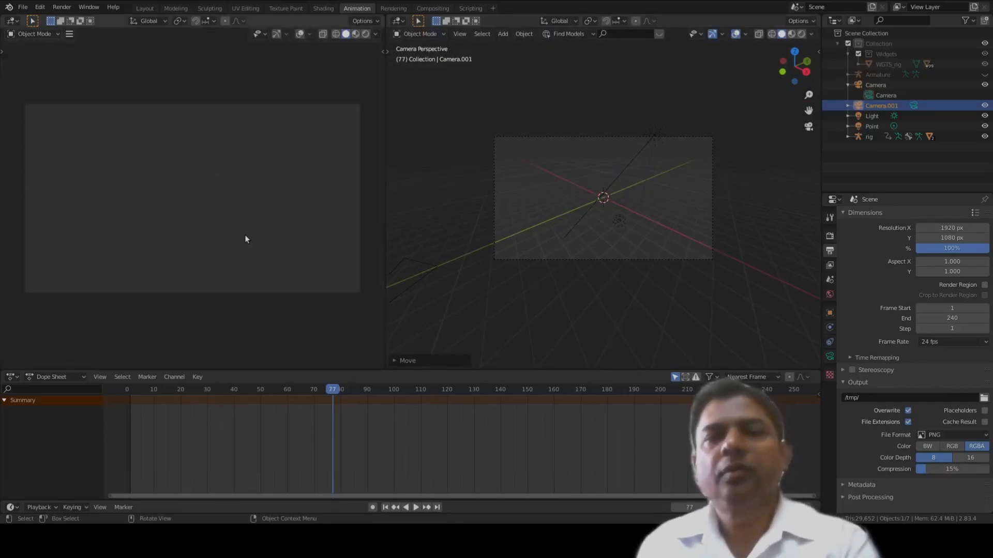
left_click(601, 263)
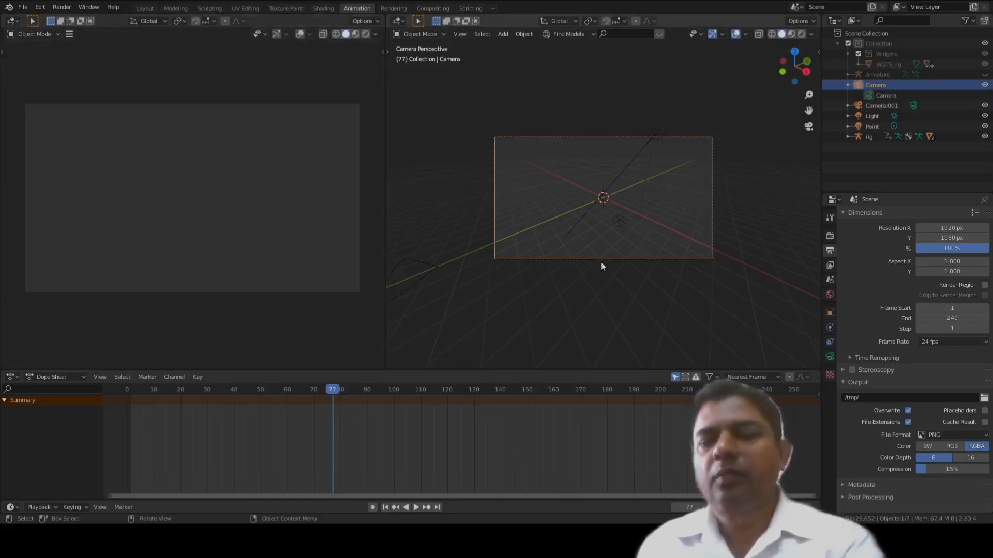
key("KP_7")
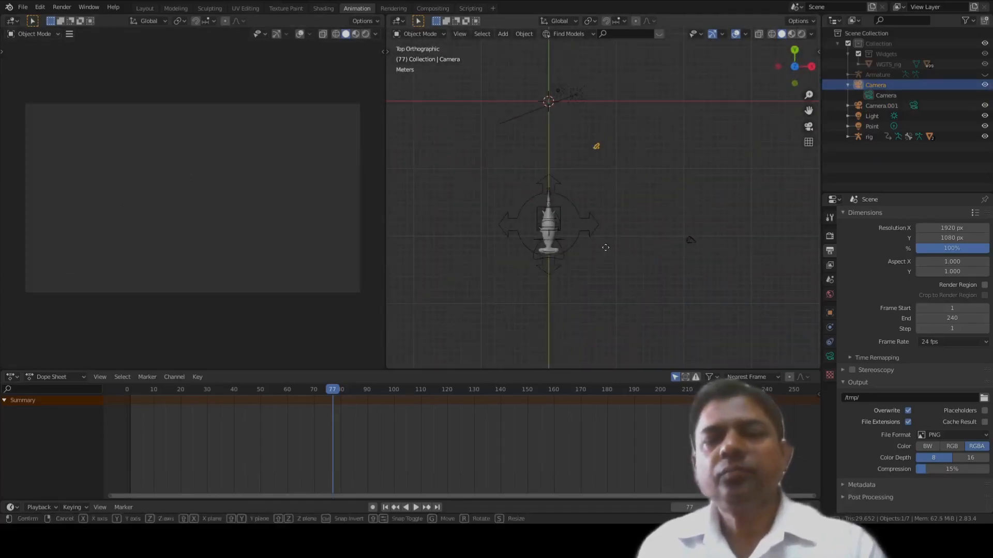
key("g")
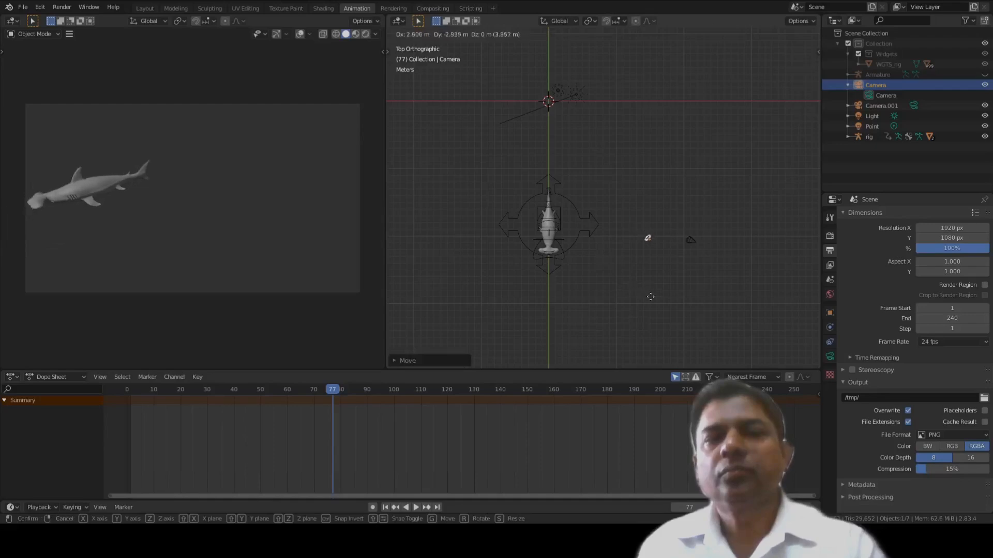
left_click(641, 321)
scroll(615, 285, "down", 1)
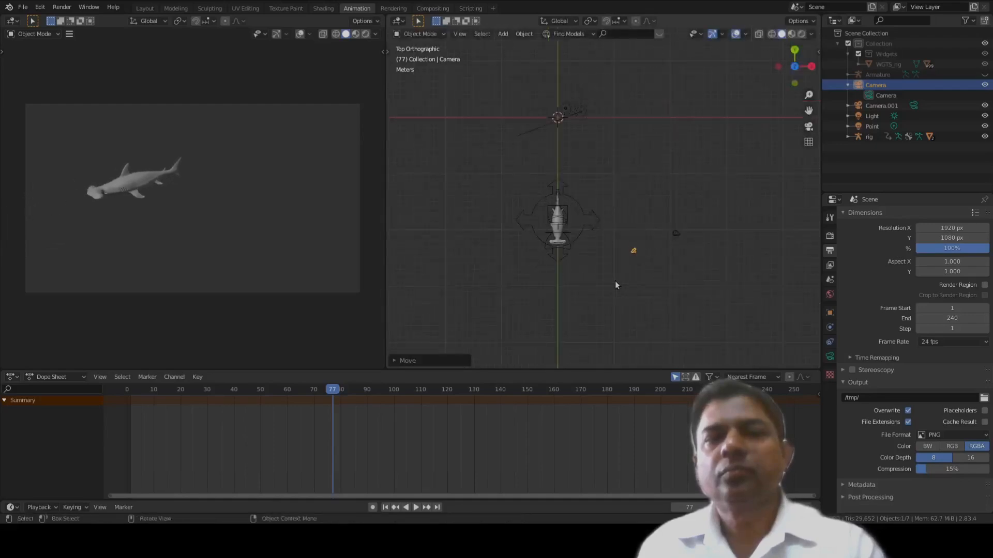
key("g")
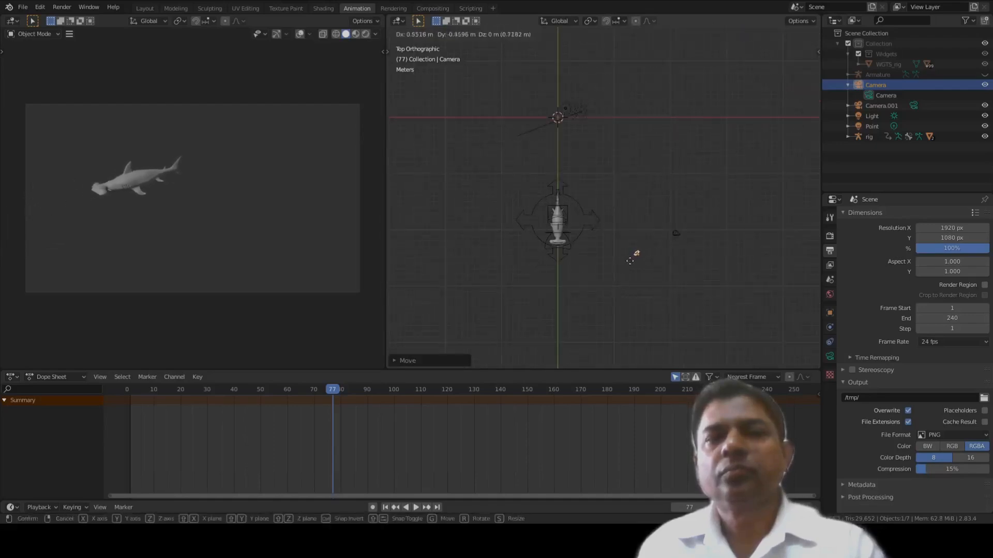
left_click(599, 283)
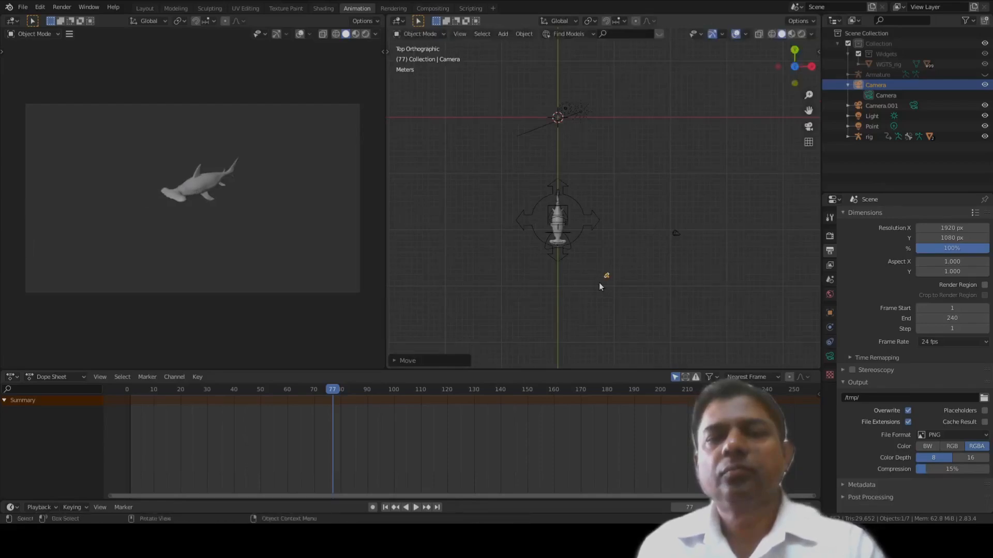
- Go to frame 240 and move the original camera along negative Y until it frames the shark from diagonally ahead
left_click_drag(333, 391, 767, 421)
scroll(690, 332, "down", 5)
middle_click_drag(676, 312, 650, 258, "shift")
key("g")
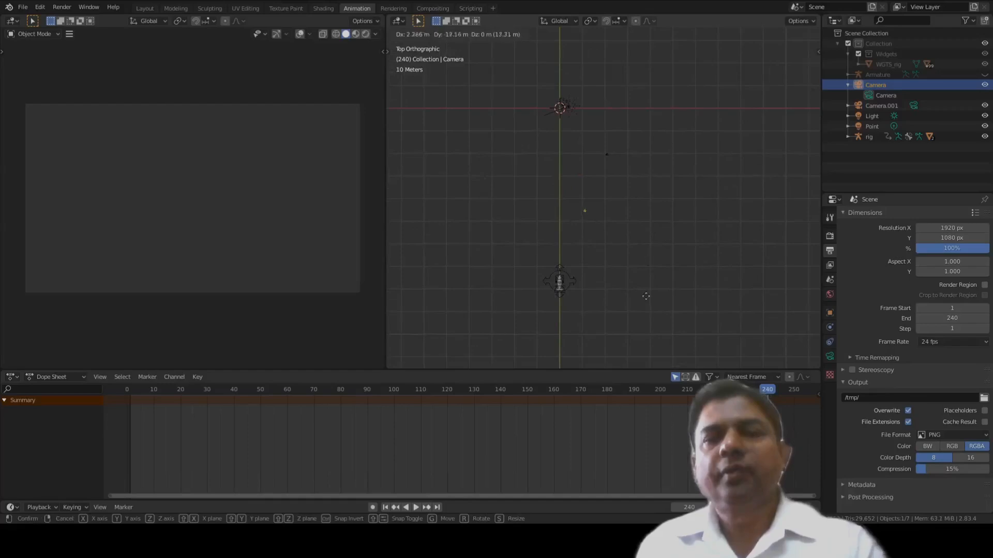
left_click(650, 315)
key("g")
left_click(627, 332)
key("g")
left_click(613, 322)
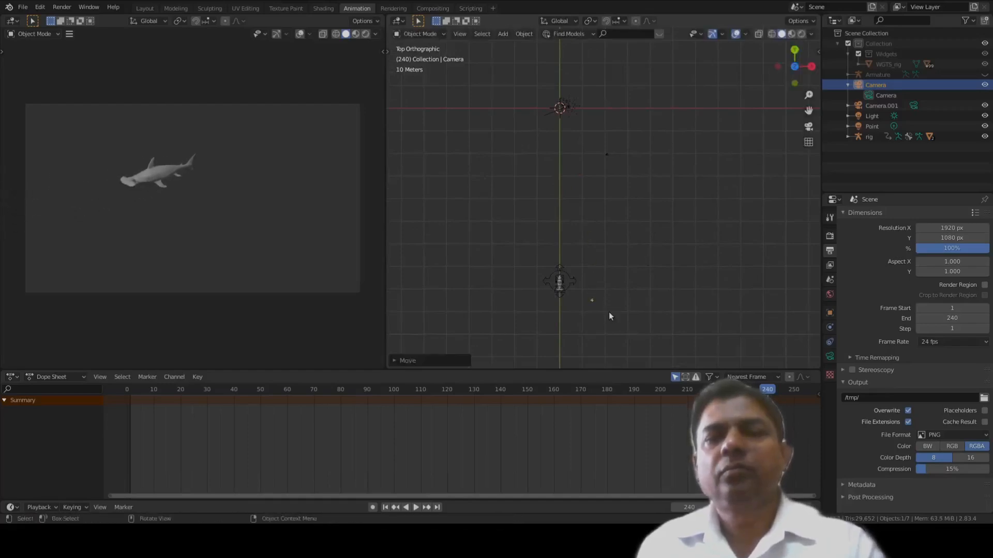
key("g")
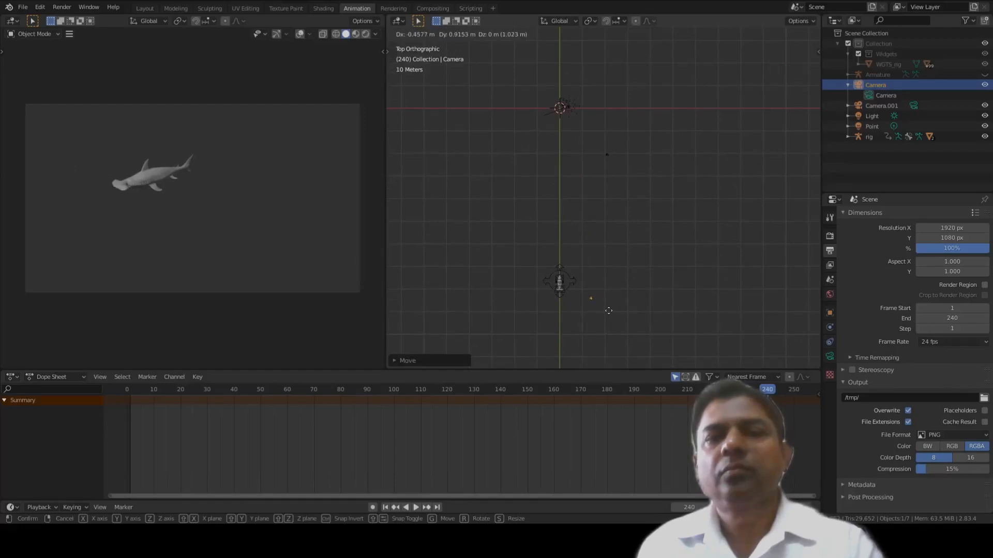
left_click(609, 310)
- Rotate the camera in top view and move it about 5.5 m along negative Y, farther ahead of the shark
key("r")
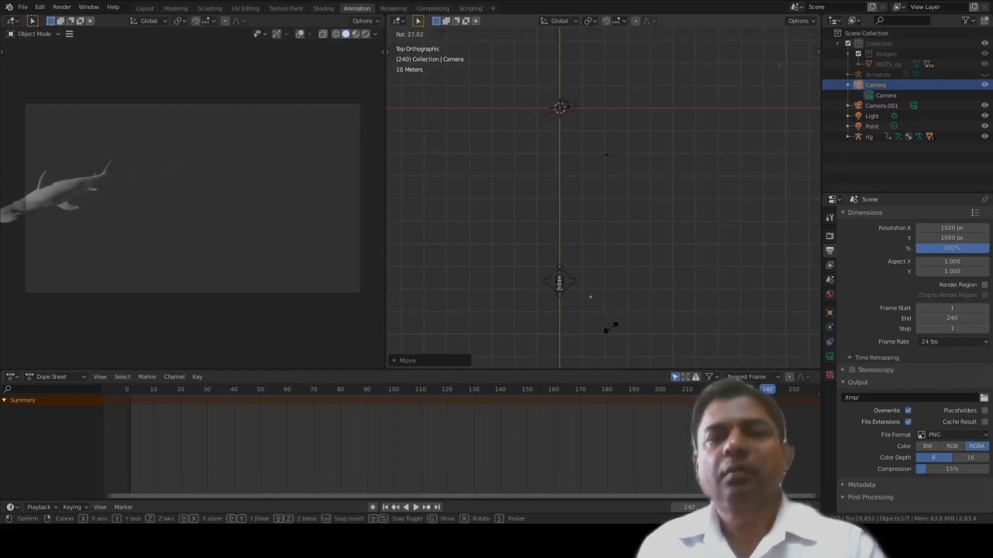
left_click(611, 322)
key("g")
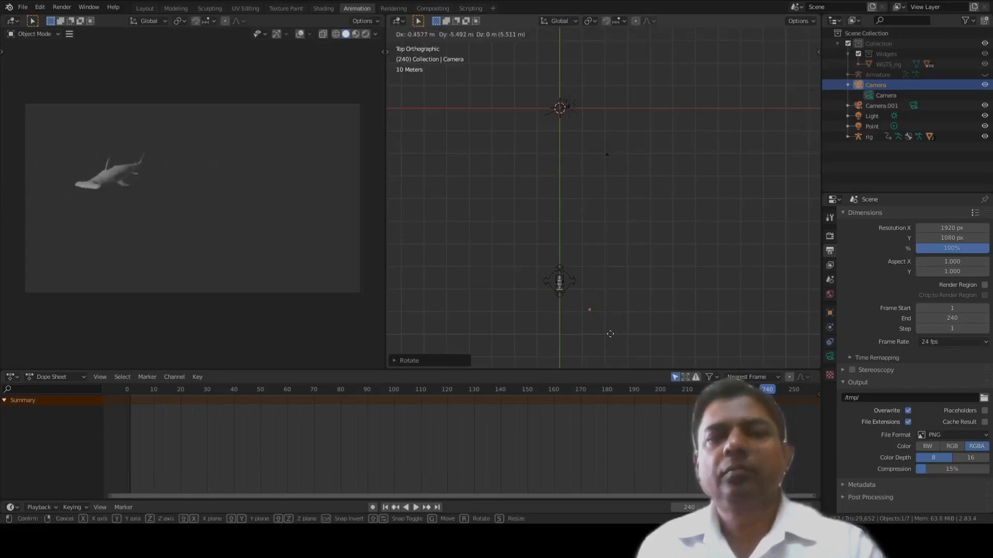
left_click(610, 335)
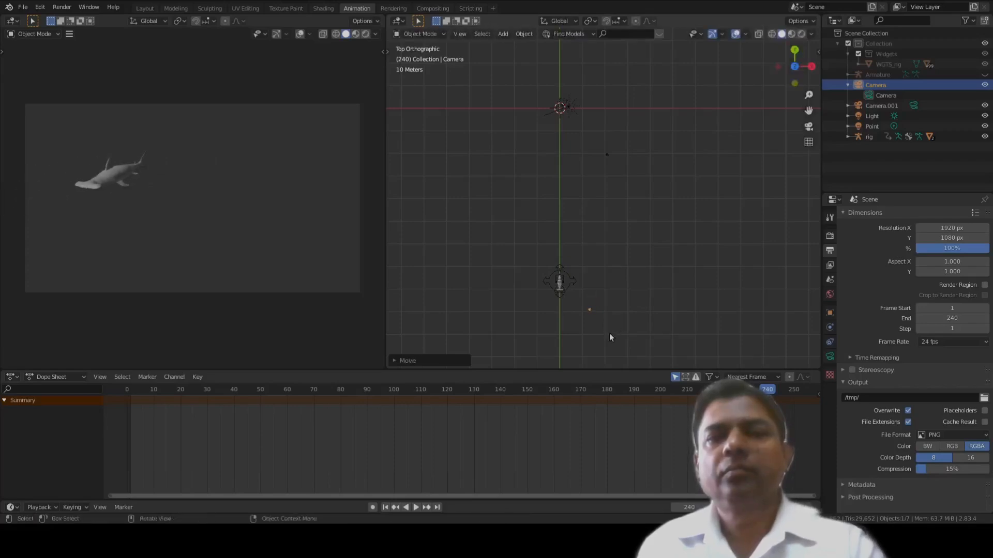
- Set the camera's focal length to 19 mm and move the camera about 1.6 m along positive Y
left_click(829, 355)
mouse_move(947, 269)
left_mouse_down()
mouse_move(916, 269)
mouse_move(955, 269)
left_mouse_up()
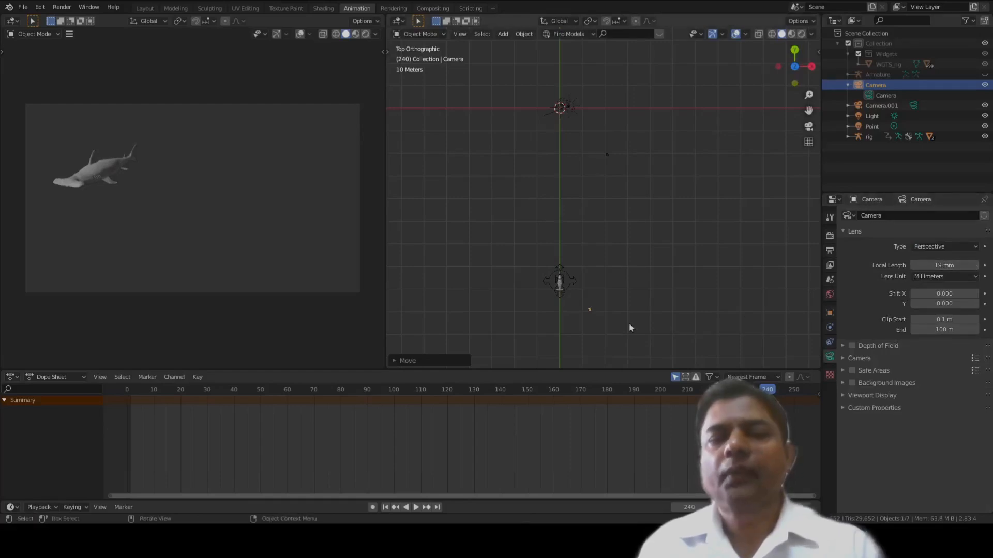
key("g")
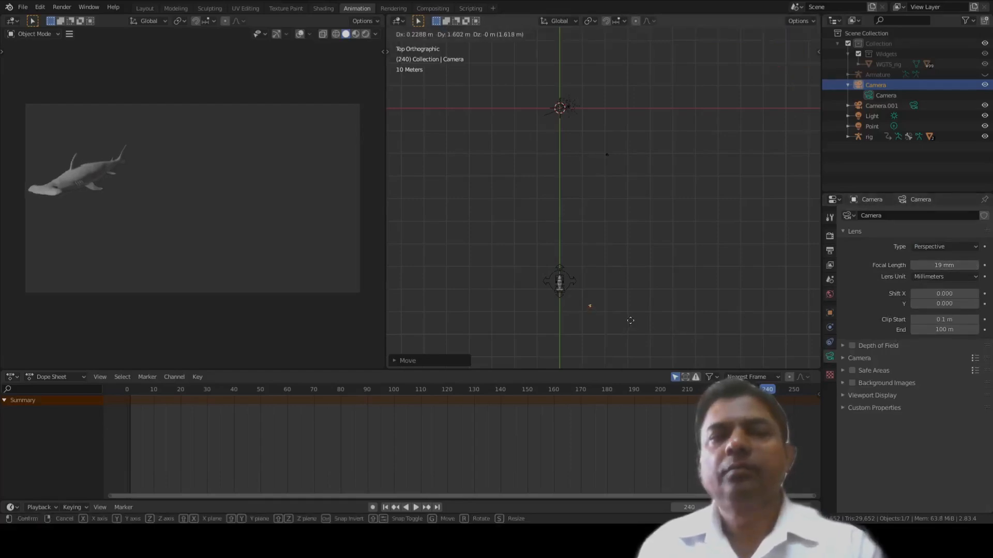
left_click(630, 320)
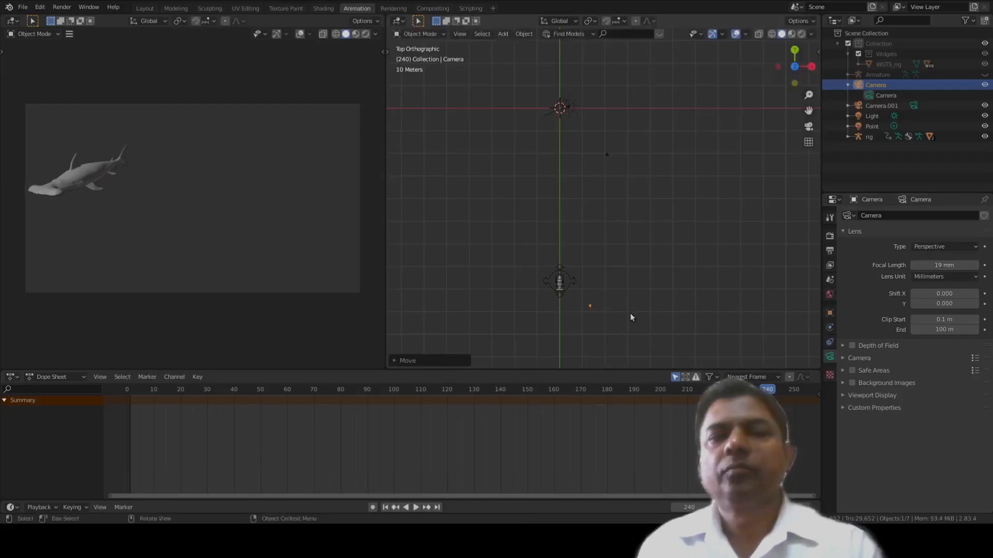
- Play back the shark's approach in the camera view and stop near the end of the animation at frame 239
key("space")
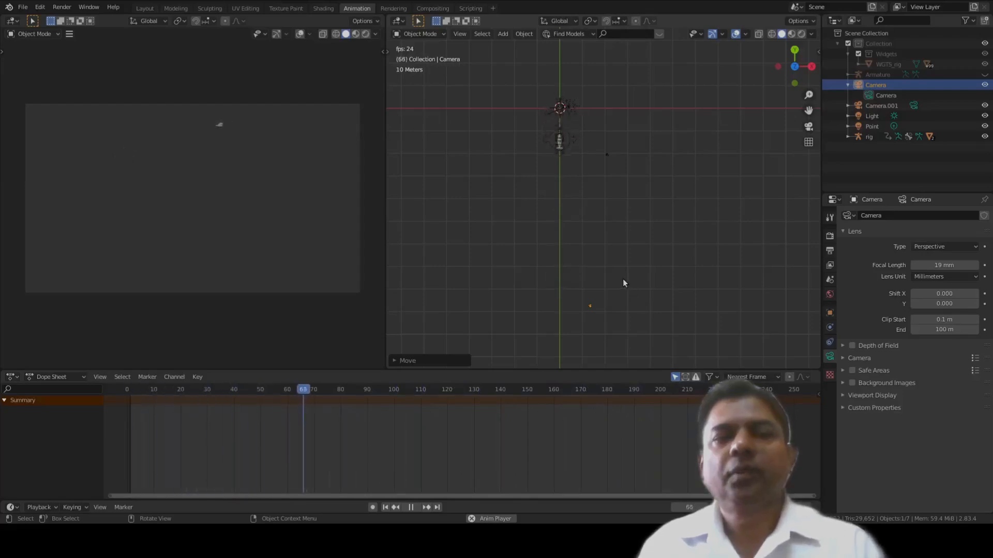
key("space")
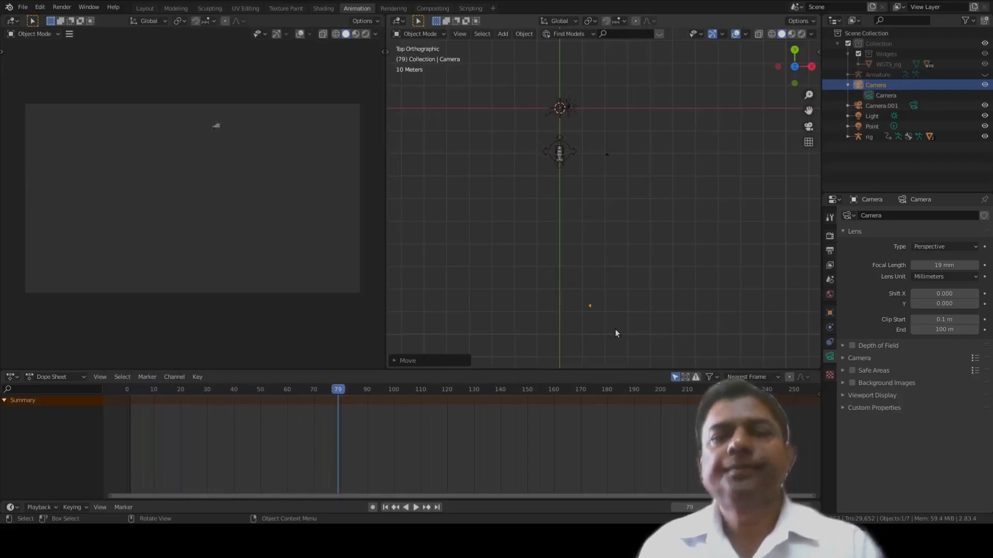
left_click(654, 396)
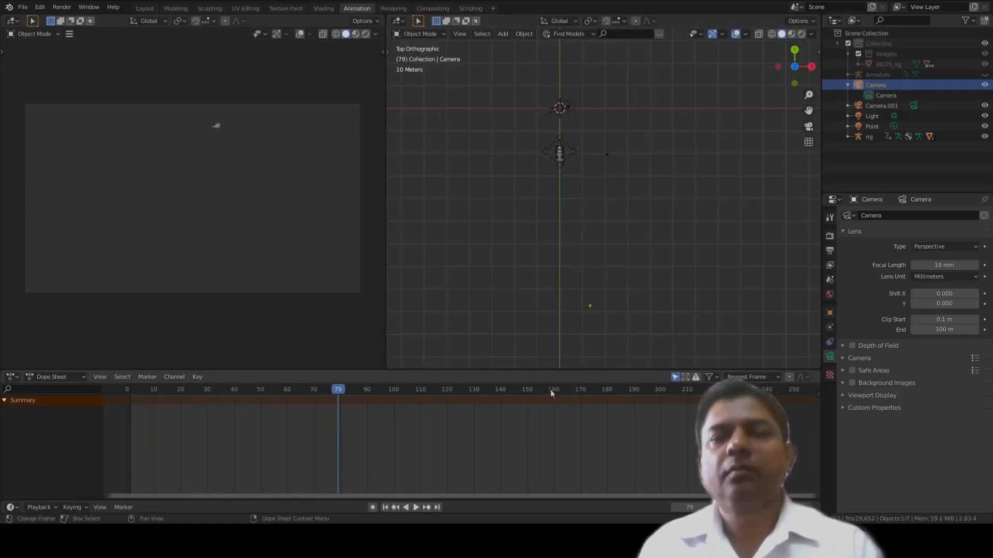
left_click(569, 391)
key("space")
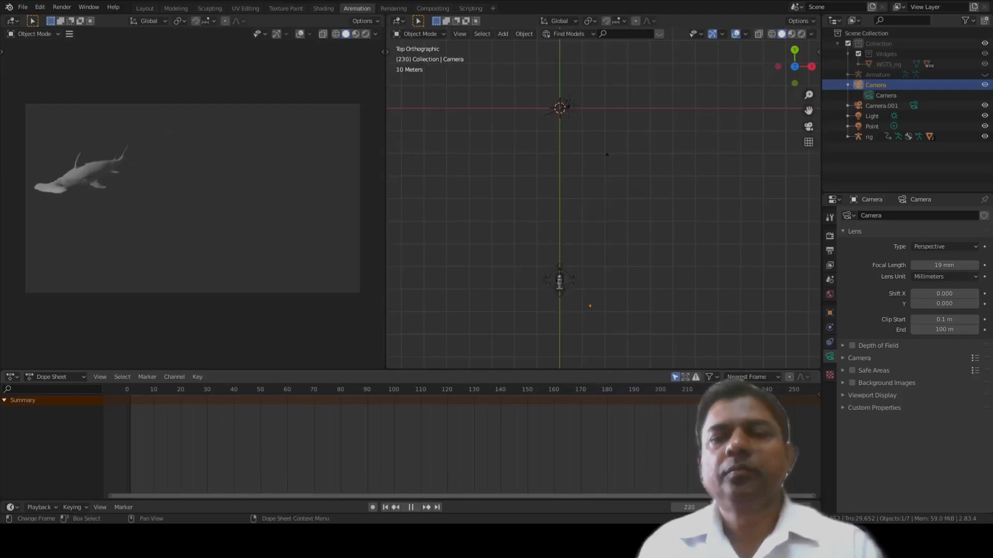
key("space")
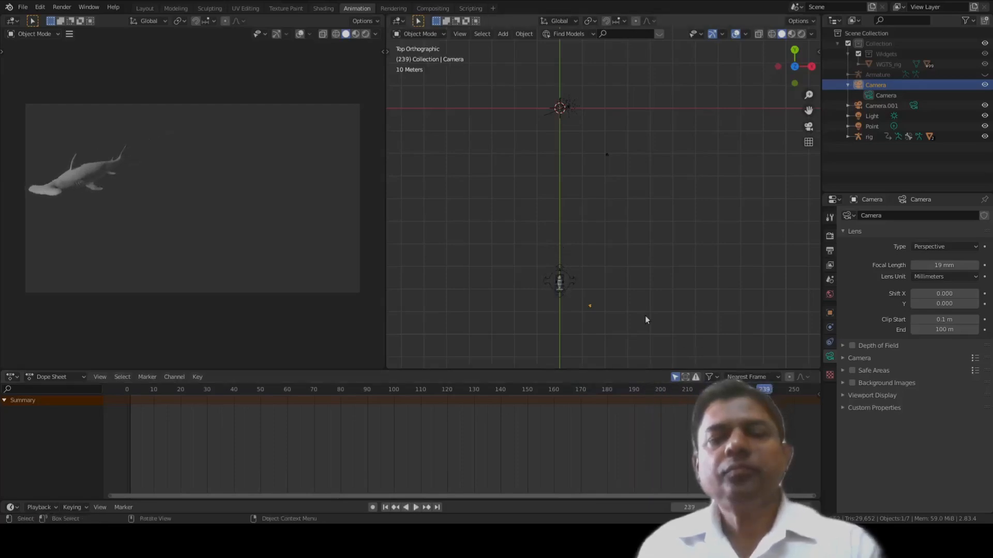
- Move the camera closer to the shark, about 7.3 m along negative X and 4.3 m along positive Y
key("g")
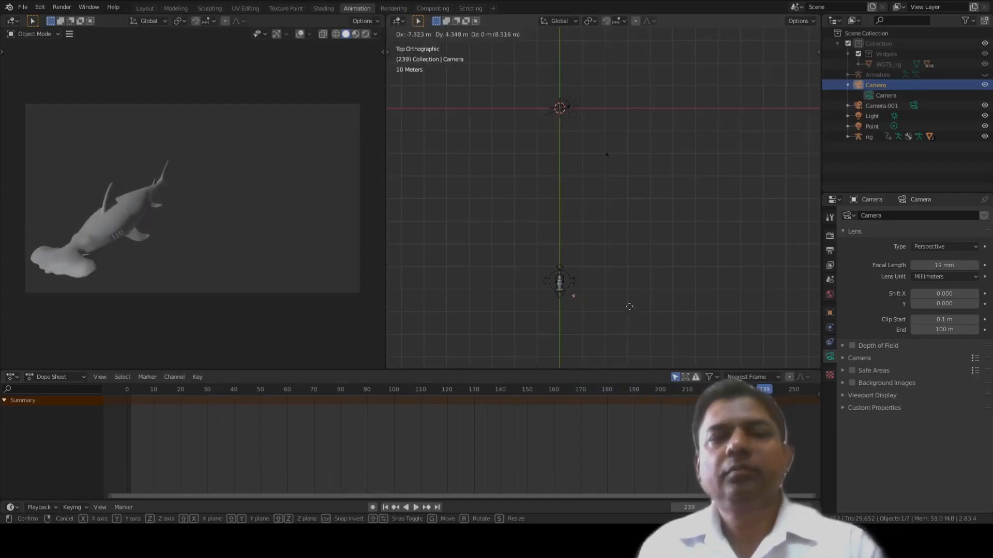
left_click(629, 306)
- Play back the shark's approach with the closer camera, stop at frame 236 and save the file
key("space")
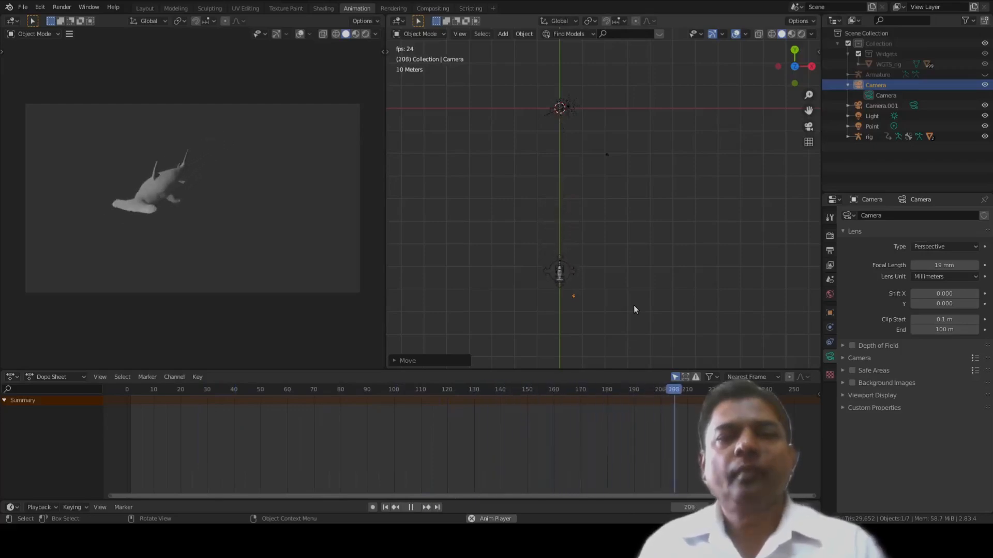
key("space")
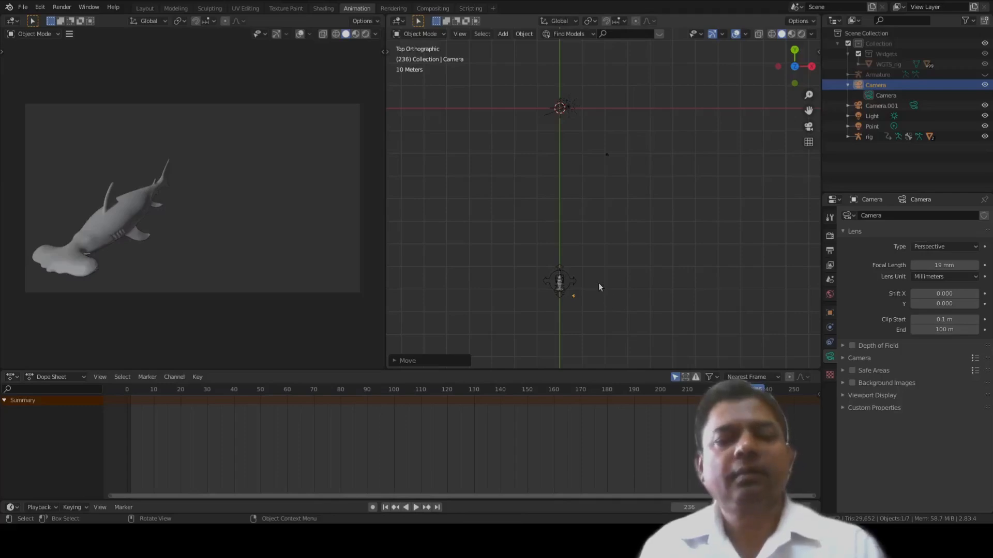
key("ctrl+s")
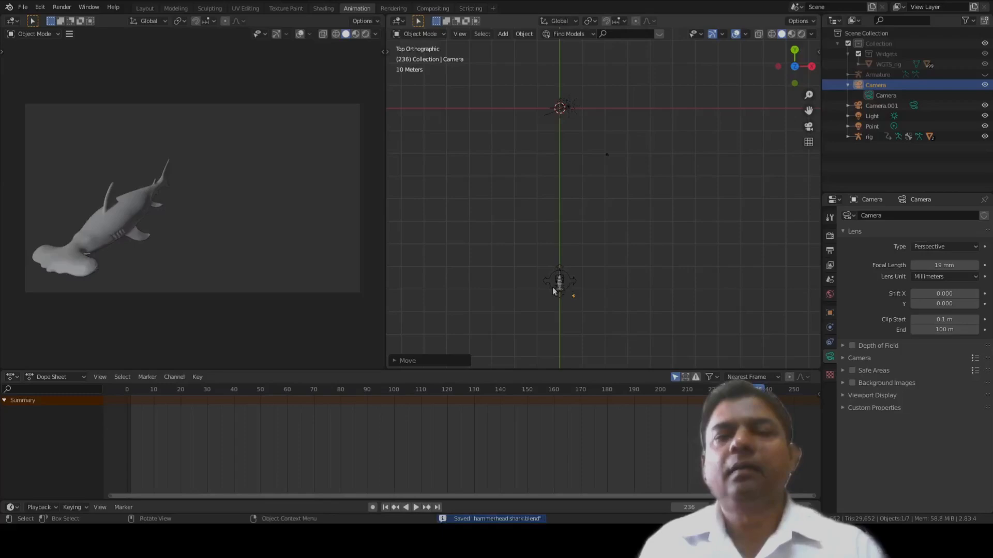
- Select the hammerhead shark's rig and switch it to Pose Mode
middle_click_drag(546, 309, 572, 166)
scroll(572, 166, "up", 3)
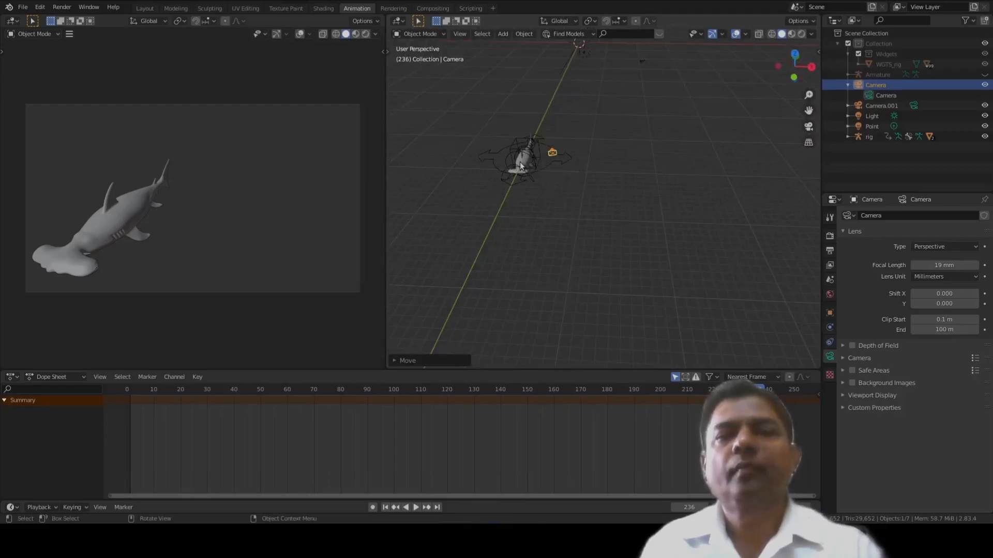
key("a")
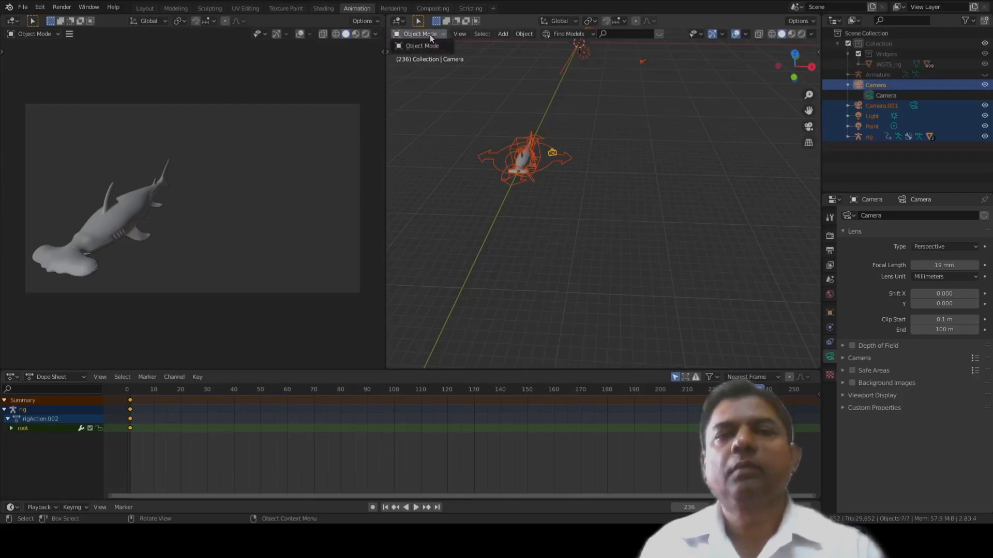
left_click(530, 141)
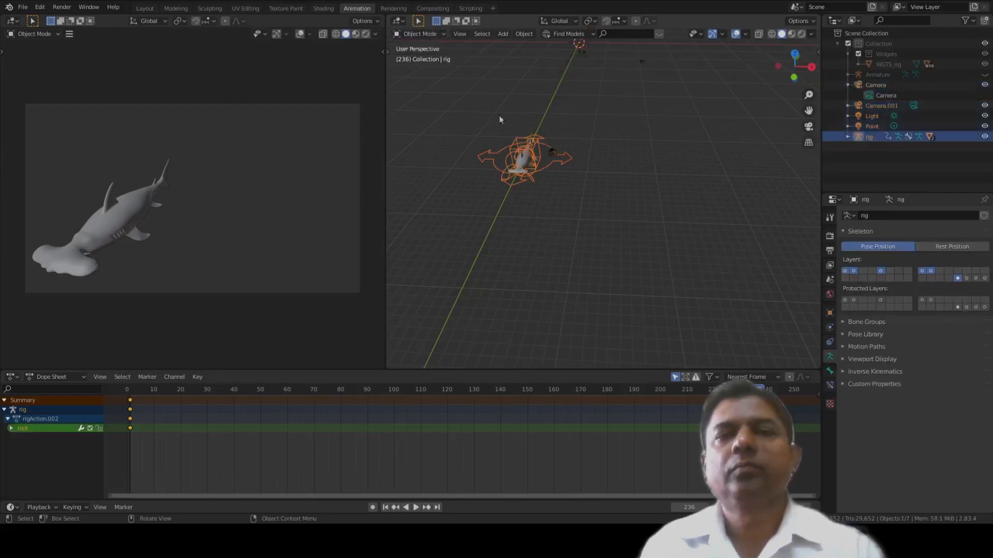
left_click(439, 36)
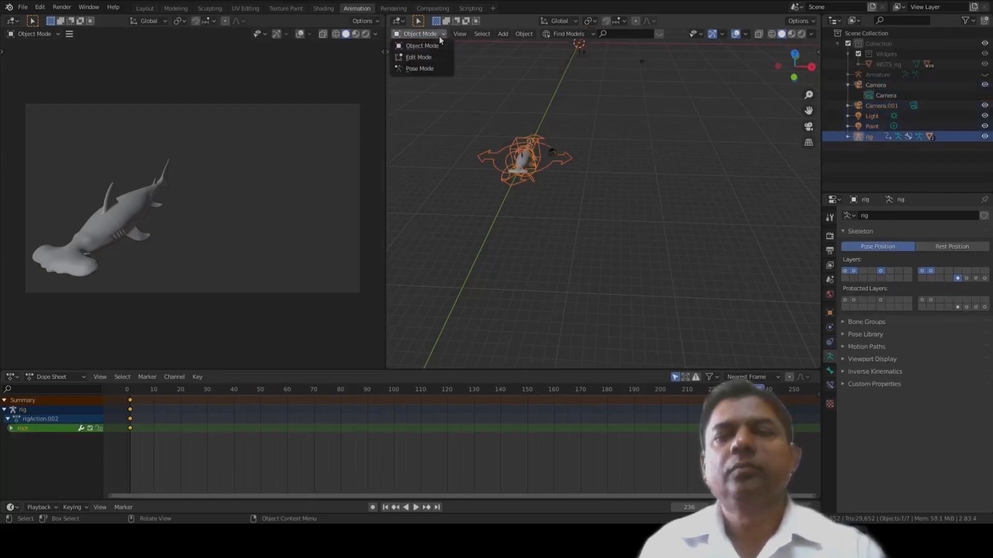
left_click(439, 68)
middle_click_drag(523, 212, 620, 231)
scroll(579, 250, "up", 4)
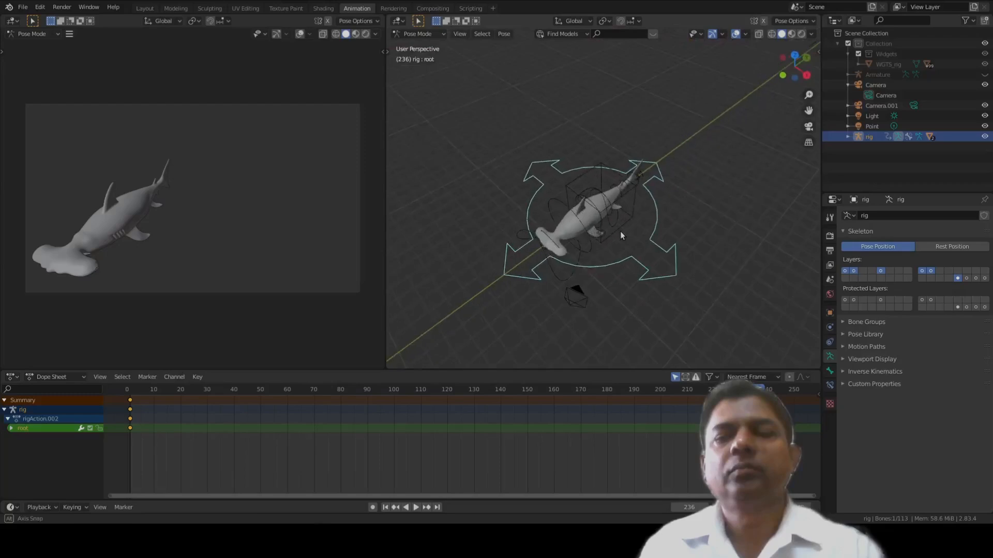
scroll(619, 231, "up", 5)
middle_click_drag(590, 275, 607, 224, "shift")
- Go to frame 21 and examine the shark and its rig controls near the start of the swim path
left_click_drag(755, 389, 184, 394)
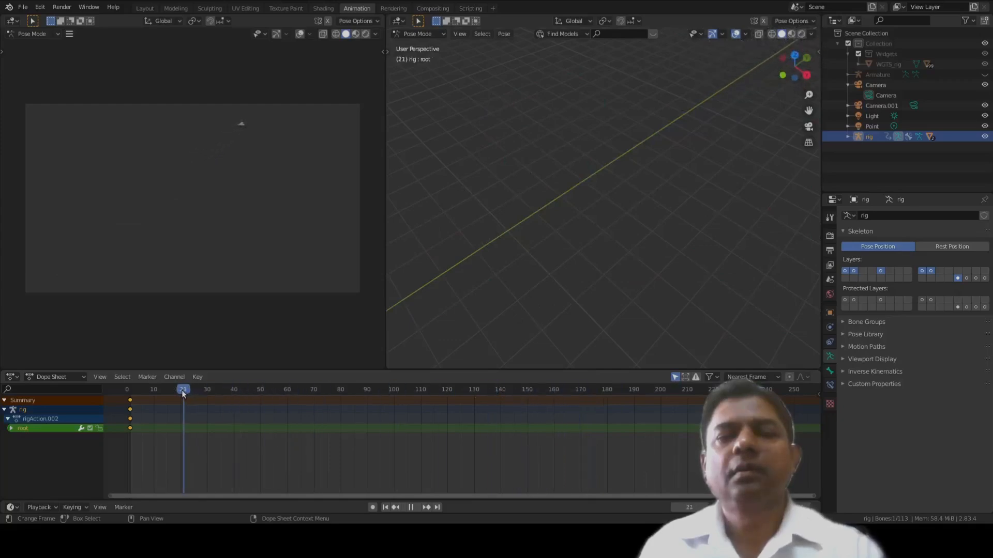
middle_click_drag(612, 182, 468, 262, "shift")
scroll(638, 208, "down", 5)
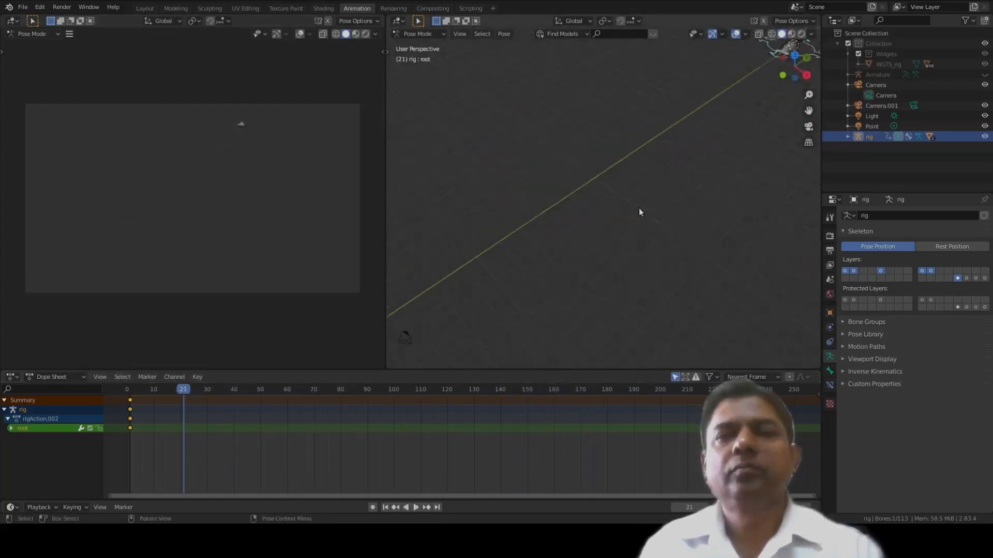
middle_click_drag(681, 208, 611, 257, "shift")
scroll(689, 211, "up", 2)
middle_click_drag(704, 131, 622, 237, "shift")
scroll(666, 201, "up", 2)
middle_click_drag(666, 205, 577, 269, "shift")
scroll(606, 243, "up", 3)
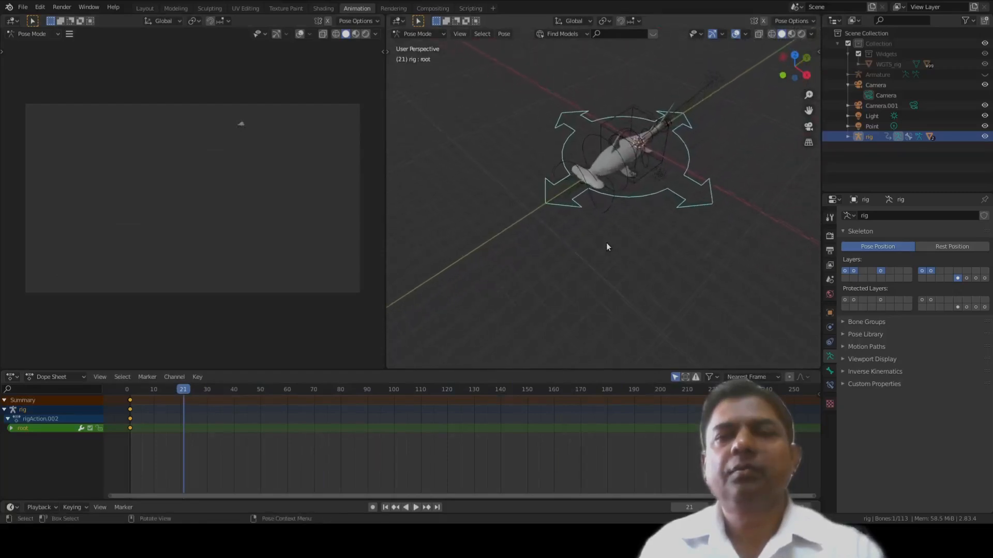
scroll(618, 238, "up", 1)
middle_click_drag(603, 235, 628, 195)
scroll(534, 287, "down", 3)
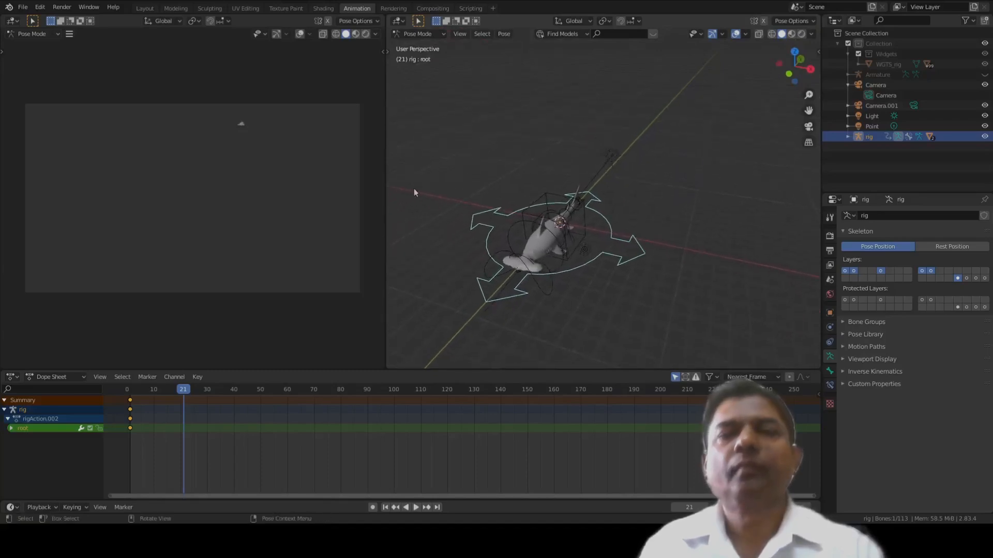
- Switch to the Modeling workspace and put the shark's rig in Pose Mode there
left_click(166, 9)
middle_click_drag(190, 203, 190, 202)
left_click(33, 35)
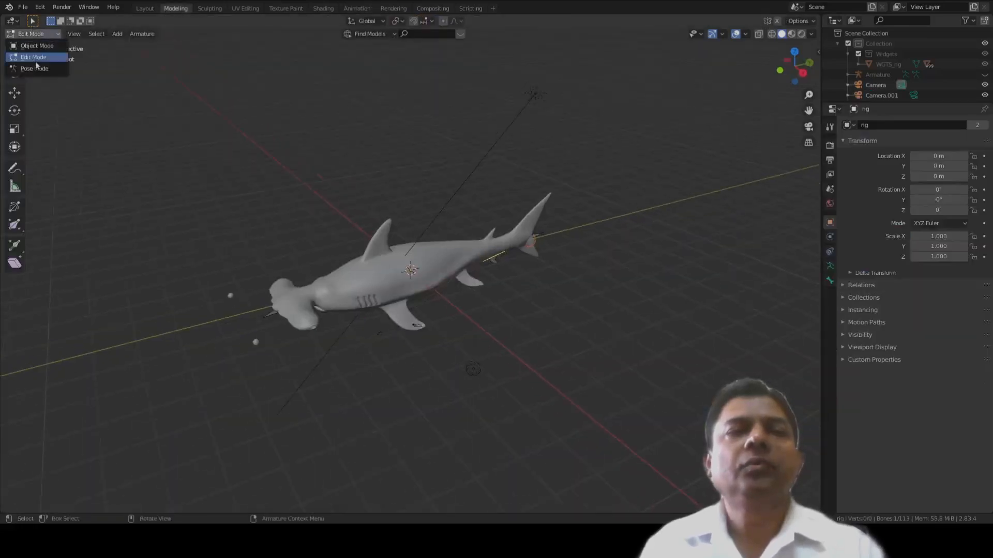
left_click(30, 54)
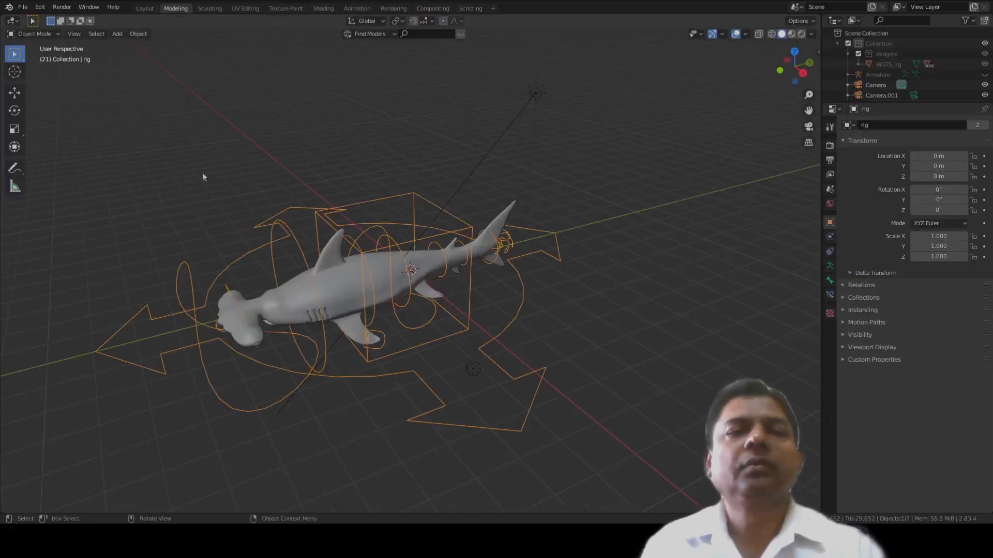
left_click(37, 34)
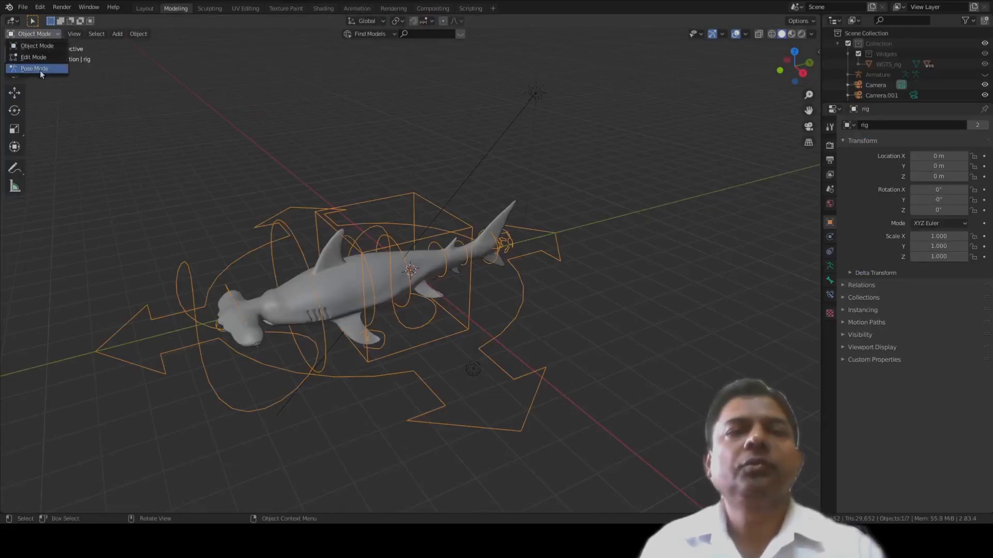
left_click(40, 72)
middle_click_drag(336, 393, 354, 384)
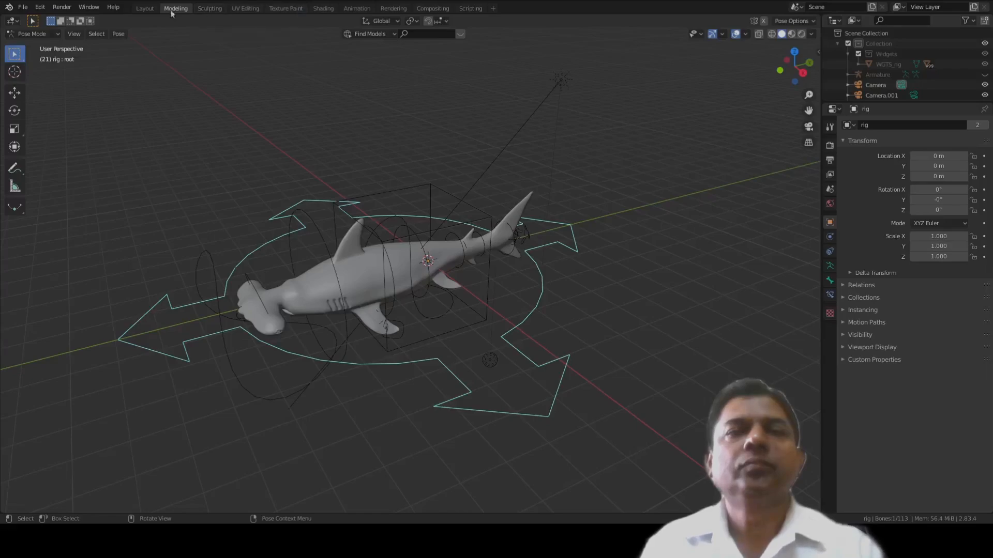
- Switch to the Layout workspace, go to frame 1 and put the rig in Pose Mode
left_click(145, 9)
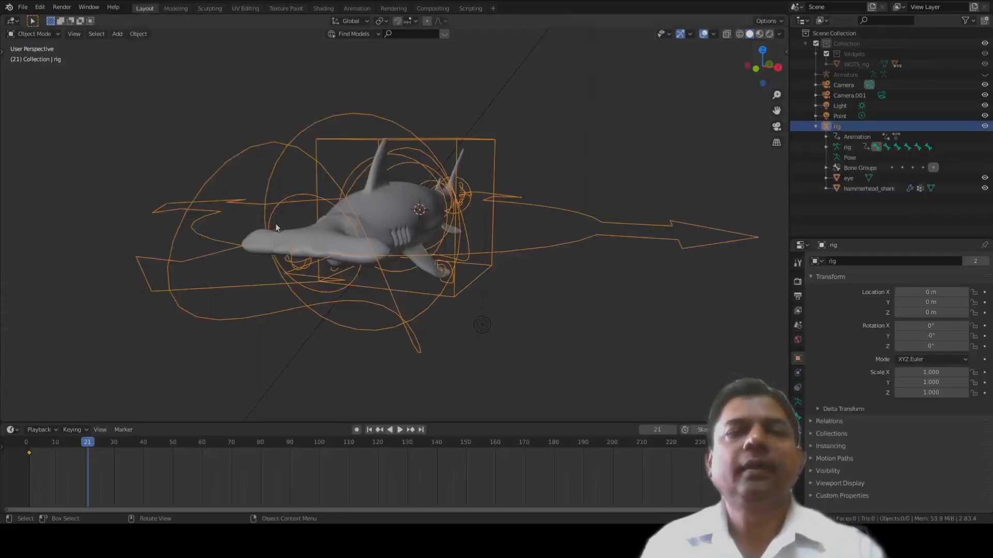
left_click_drag(86, 445, 29, 454)
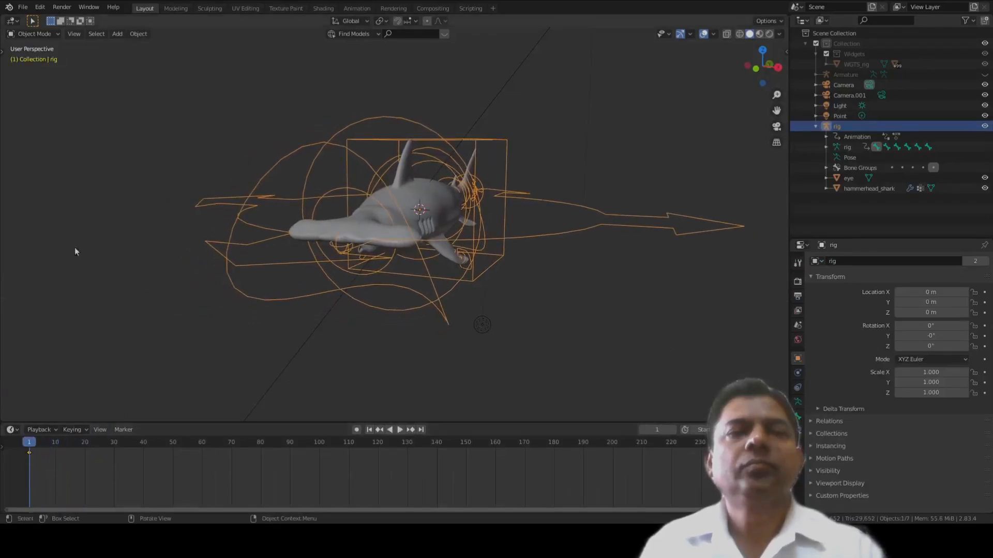
left_click(42, 35)
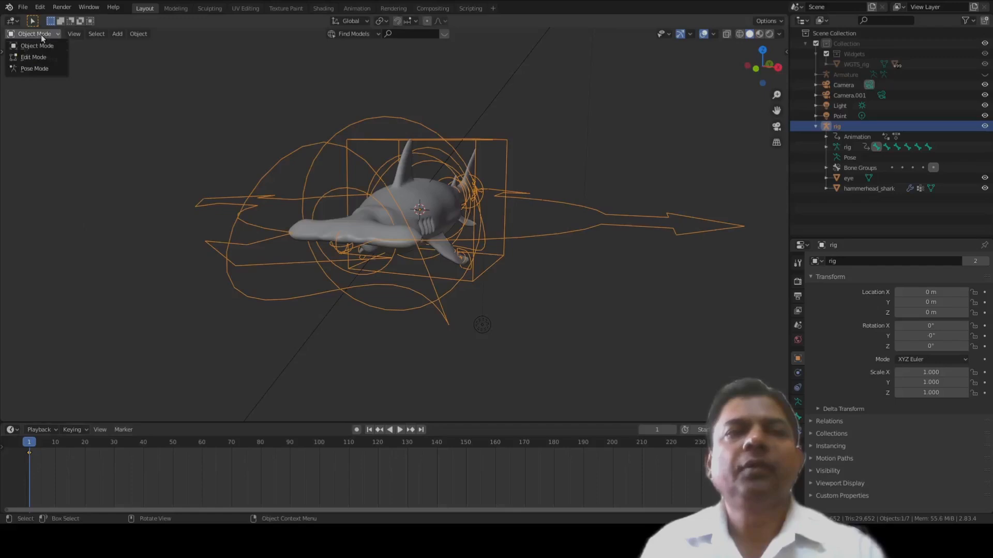
left_click(35, 68)
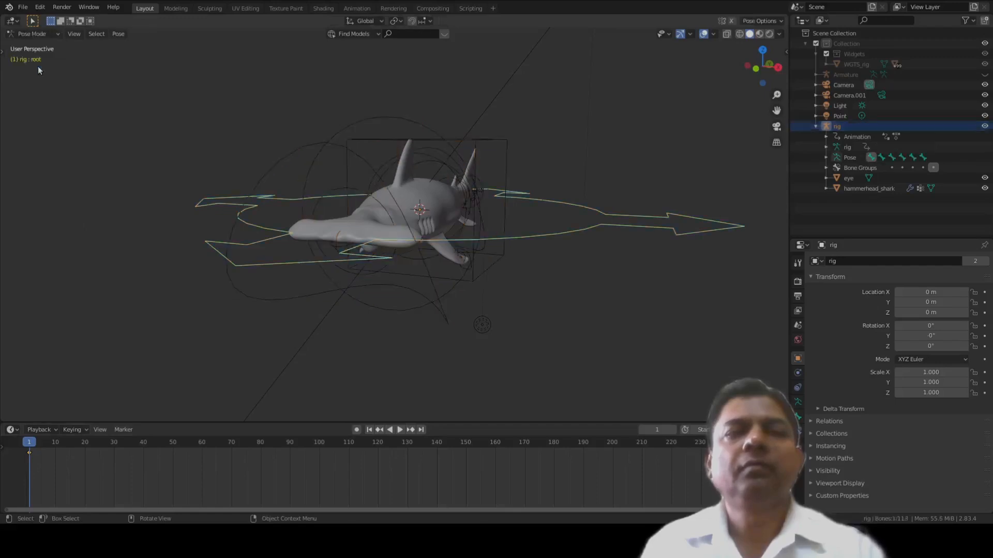
- Rotate the left pectoral fin control hand_ik.L, raise it outward about 0.5 m and insert a LocRotScale keyframe at frame 1
left_click(458, 266)
middle_click_drag(464, 266, 484, 267)
mouse_move(541, 294)
middle_mouse_down()
mouse_move(551, 297)
mouse_move(523, 297)
mouse_move(543, 290)
middle_mouse_up()
scroll(524, 298, "up", 3)
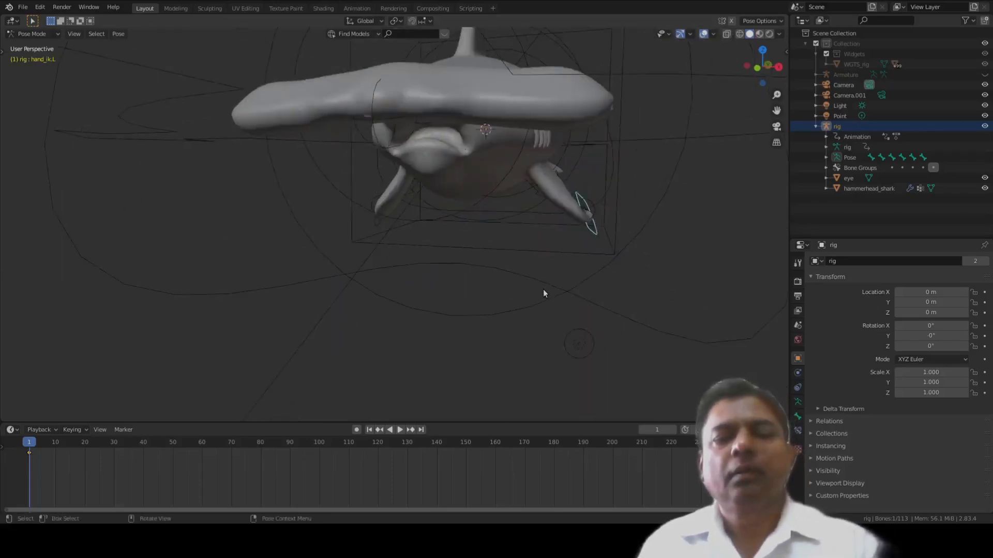
key("r")
left_click(564, 278)
key("g")
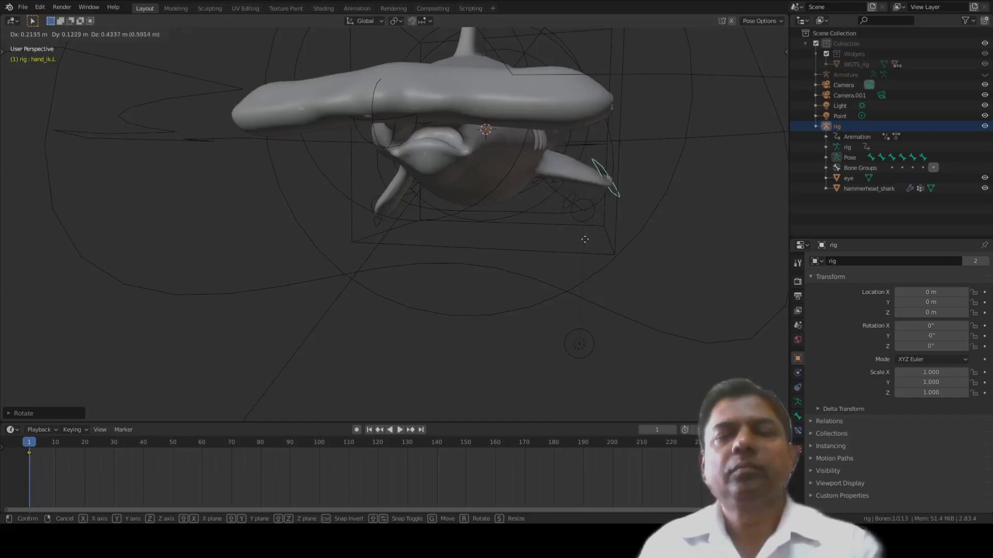
left_click(585, 241)
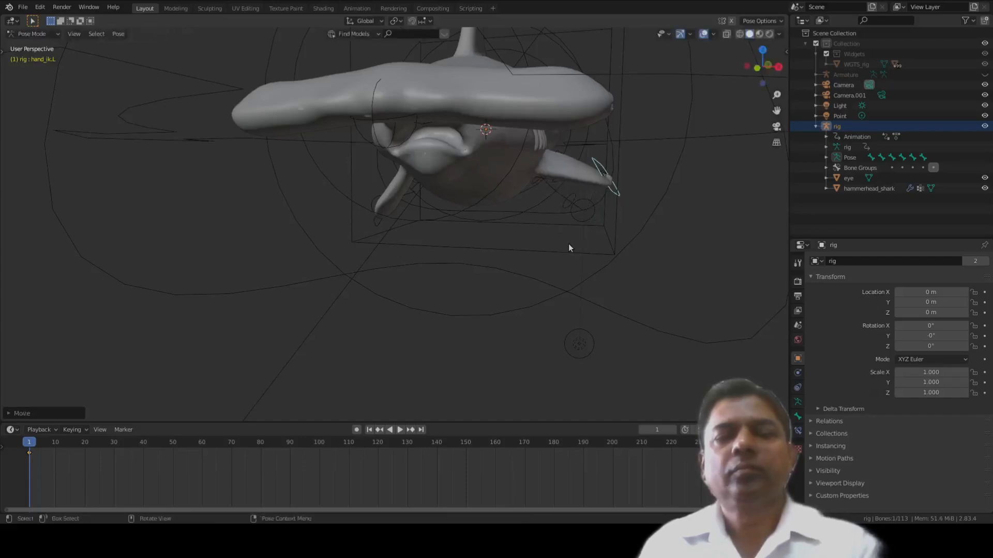
key("i")
left_click(569, 246)
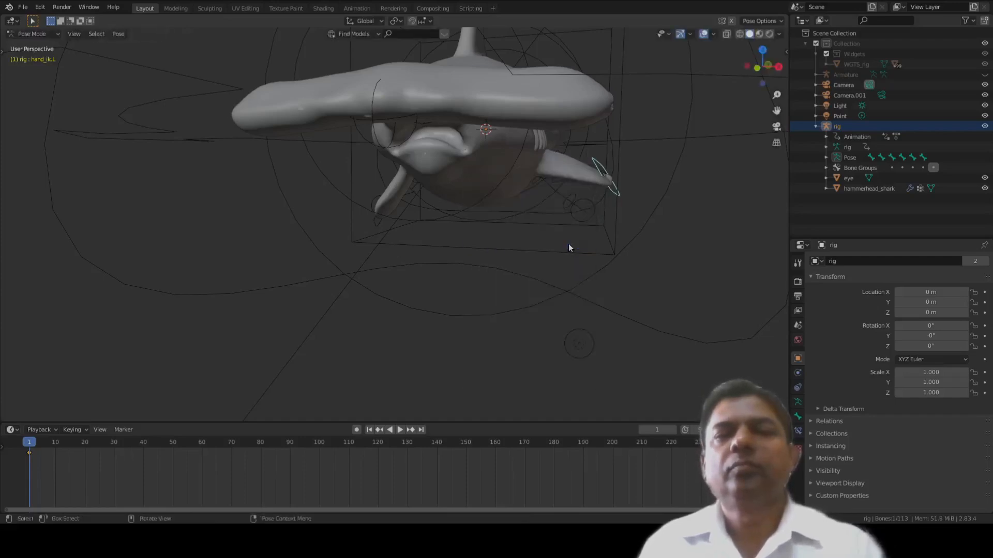
- Raise the right pectoral fin control hand_ik.R outward about 0.5 m, rotate it and insert a LocRotScale keyframe at frame 1
left_click(373, 224)
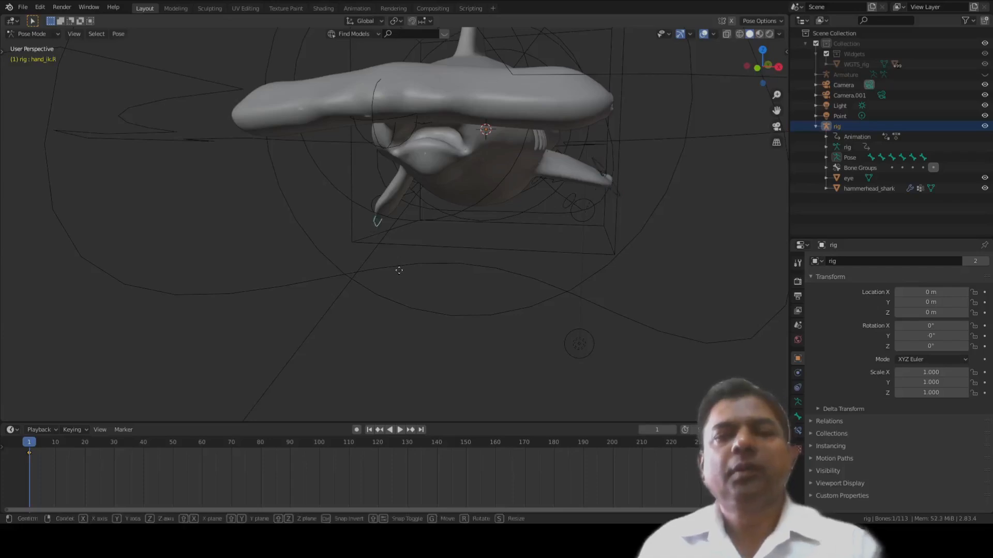
key("g")
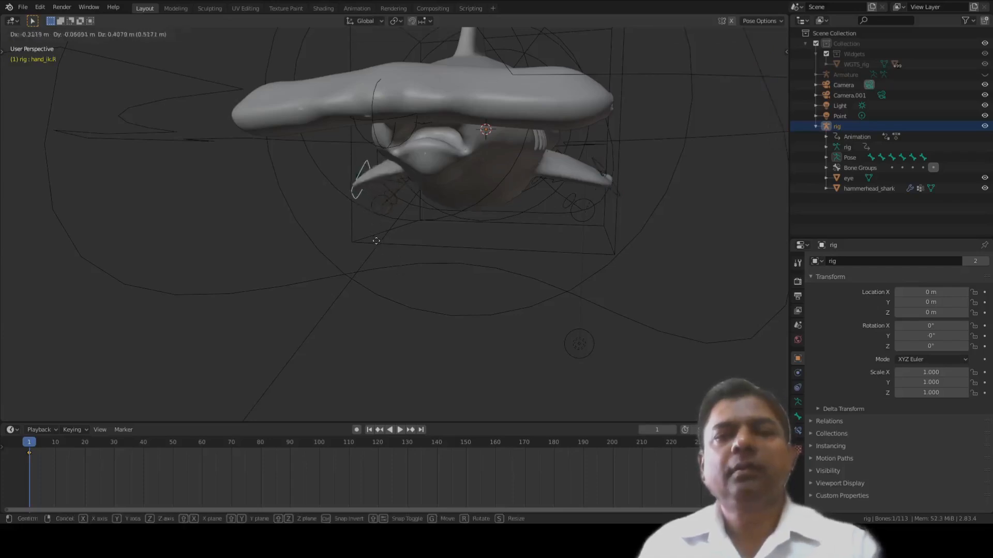
left_click(377, 244)
key("r")
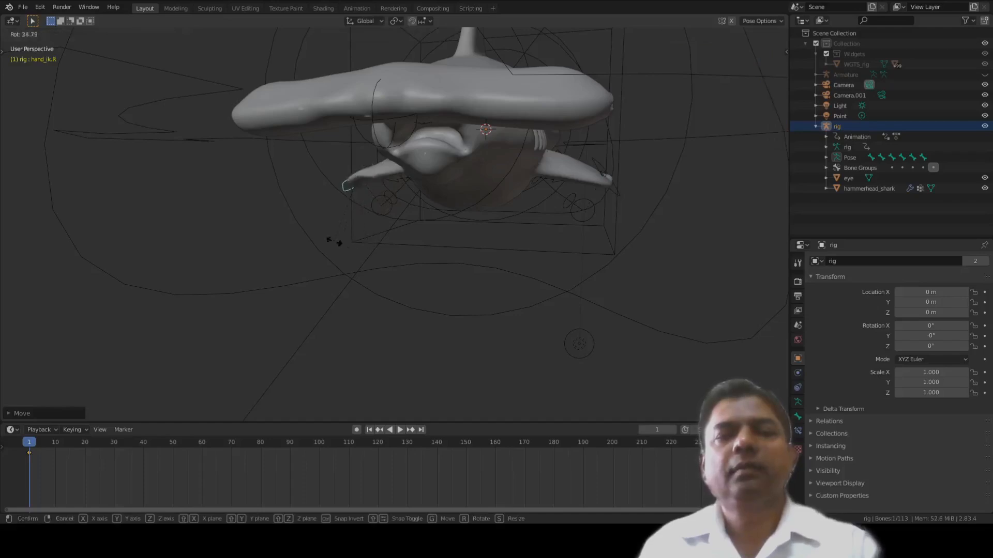
left_click(341, 250)
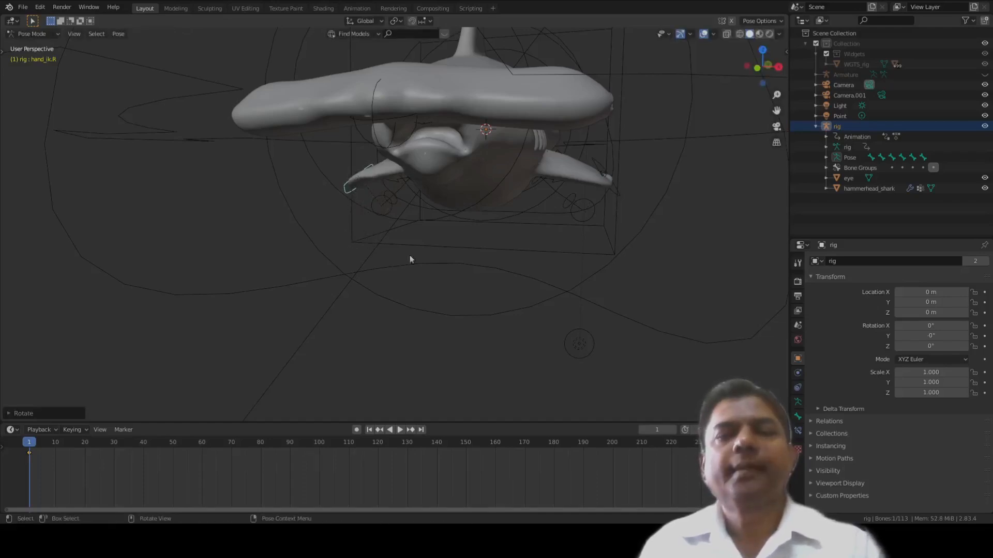
key("i")
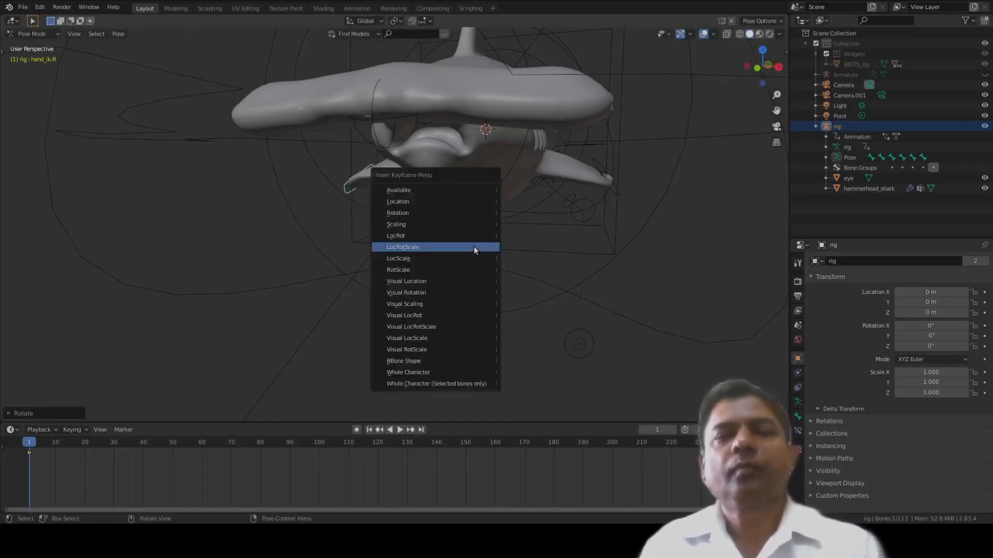
left_click(474, 246)
- At frame 20, lower the right pectoral fin control hand_ik.R and insert a LocRotScale keyframe
key("space")
left_click_drag(44, 442, 86, 443)
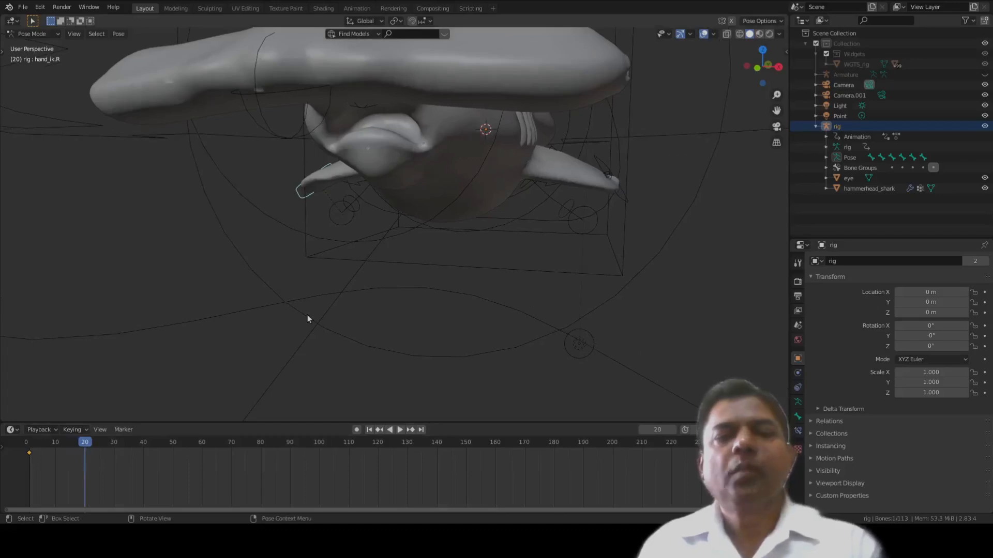
key("g")
left_click(315, 341)
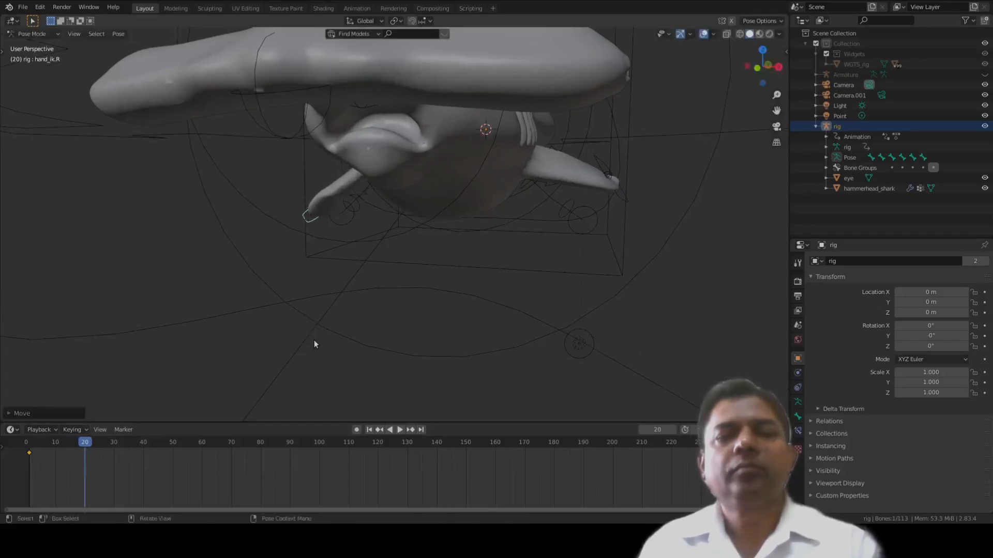
key("i")
left_click(314, 339)
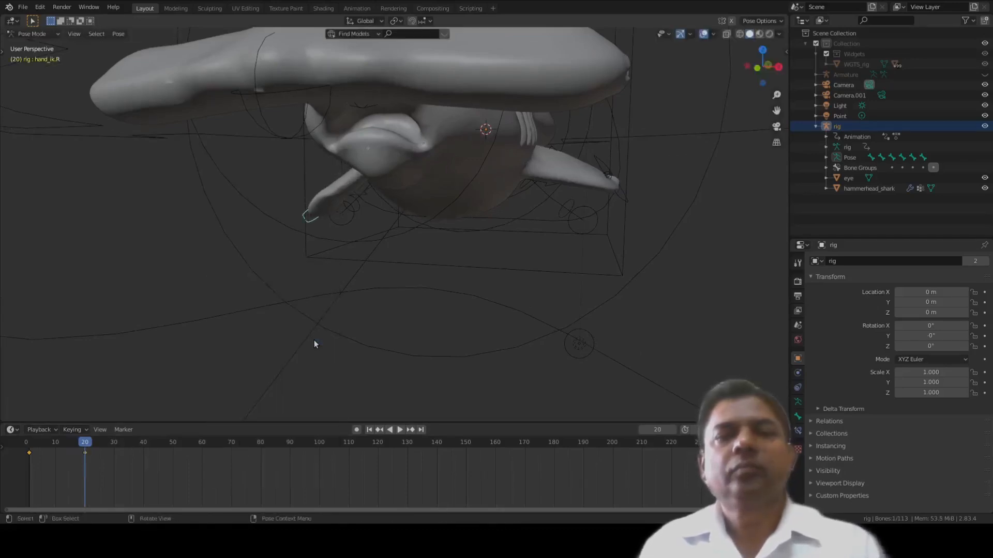
- Lower the left pectoral fin control hand_ik.L about 0.44 m at frame 20 and insert a LocRotScale keyframe
left_click(623, 204)
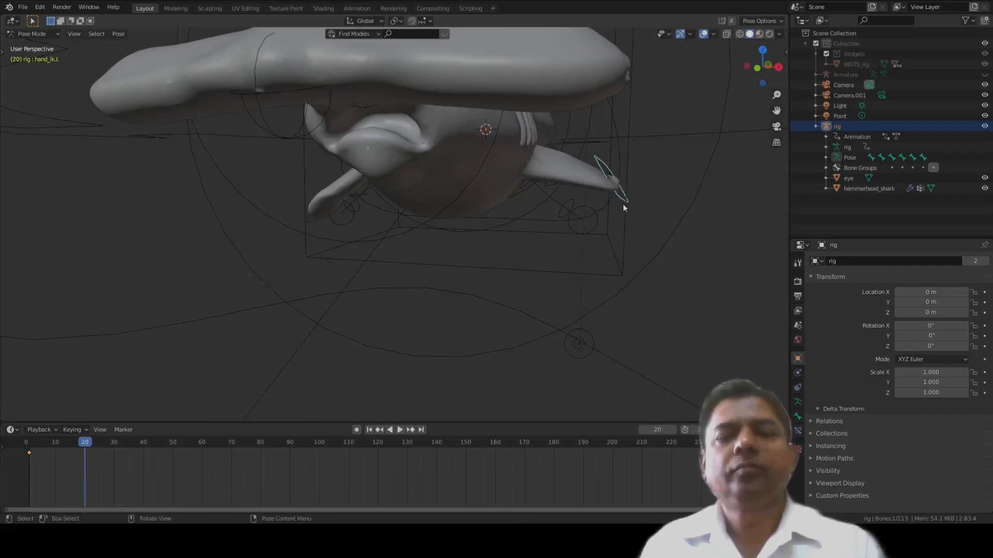
key("g")
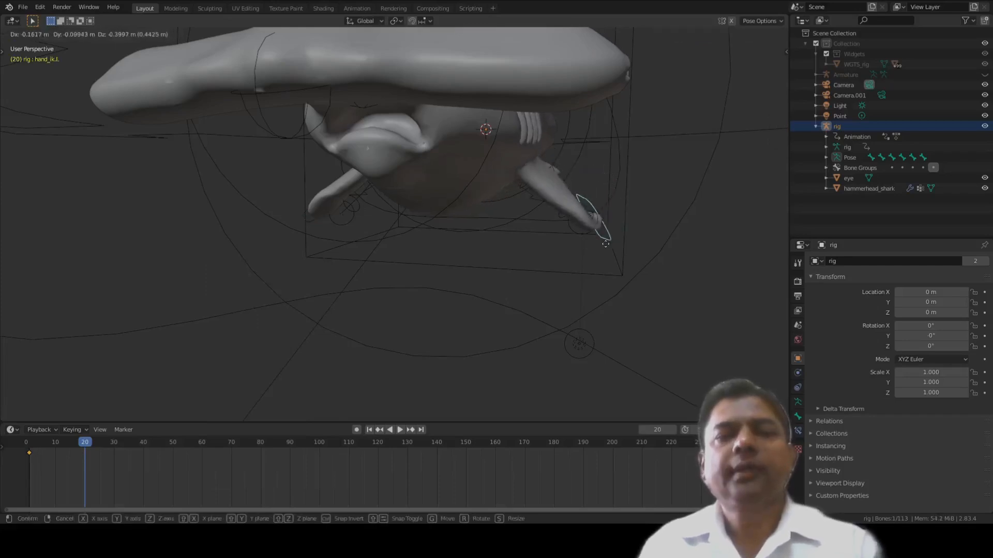
left_click(605, 244)
key("i")
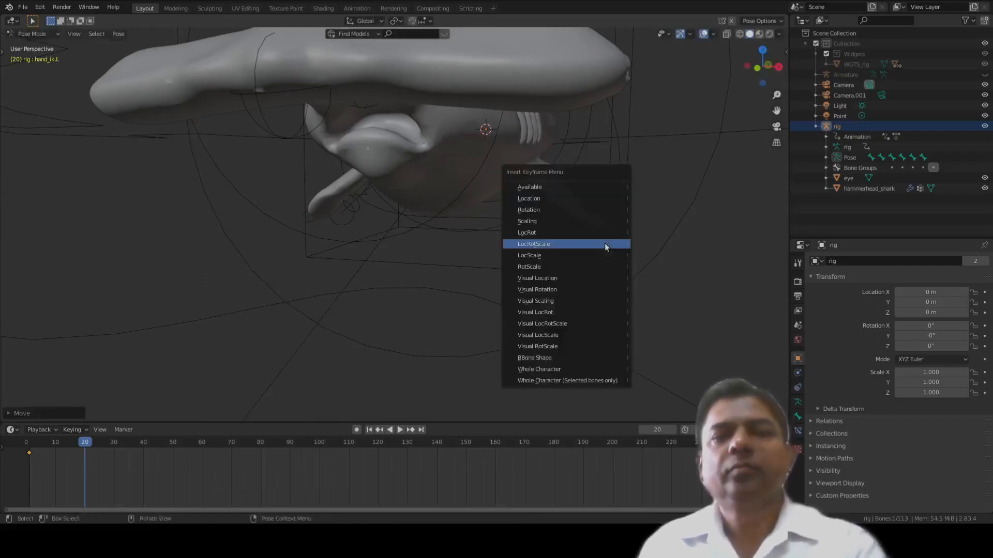
left_click(605, 244)
- At frame 31, raise and rotate the left pectoral fin control hand_ik.L and insert a LocRotScale keyframe
key("space")
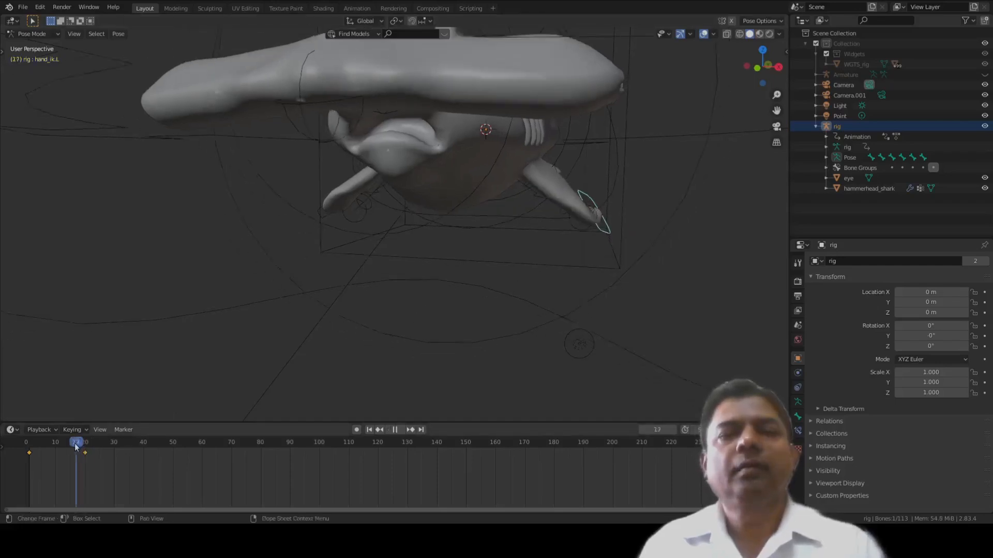
left_click_drag(43, 454, 117, 455)
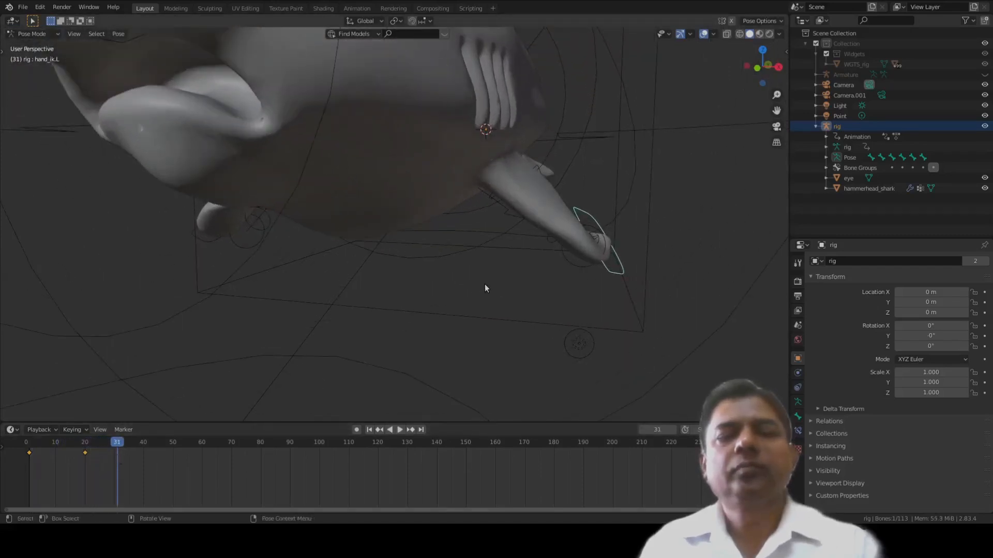
key("g")
left_click(505, 255)
key("r")
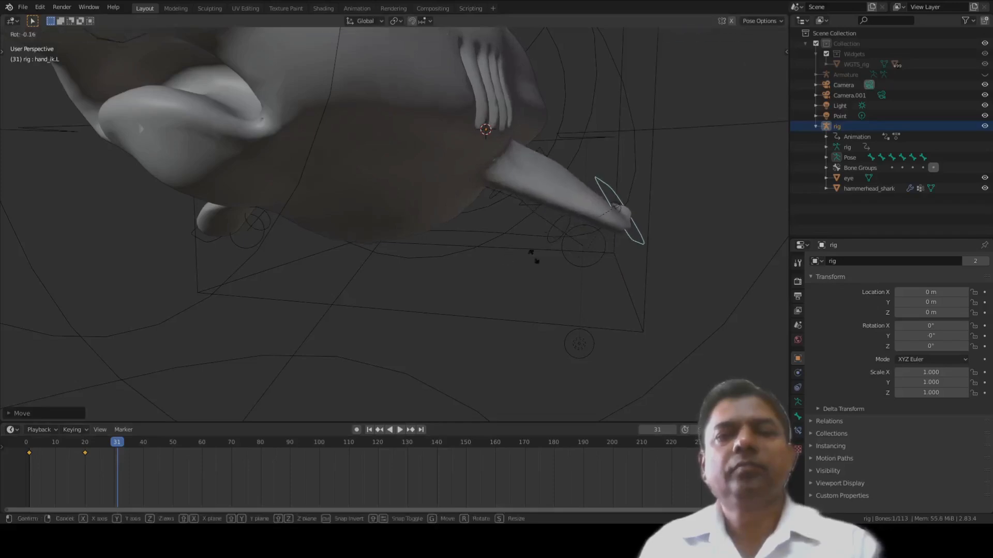
left_click(520, 242)
key("g")
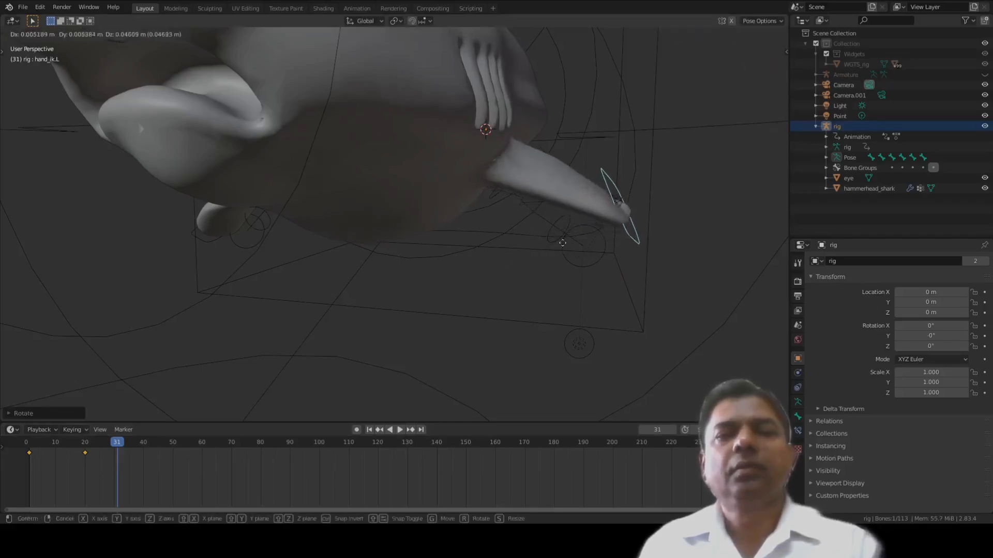
left_click(578, 217)
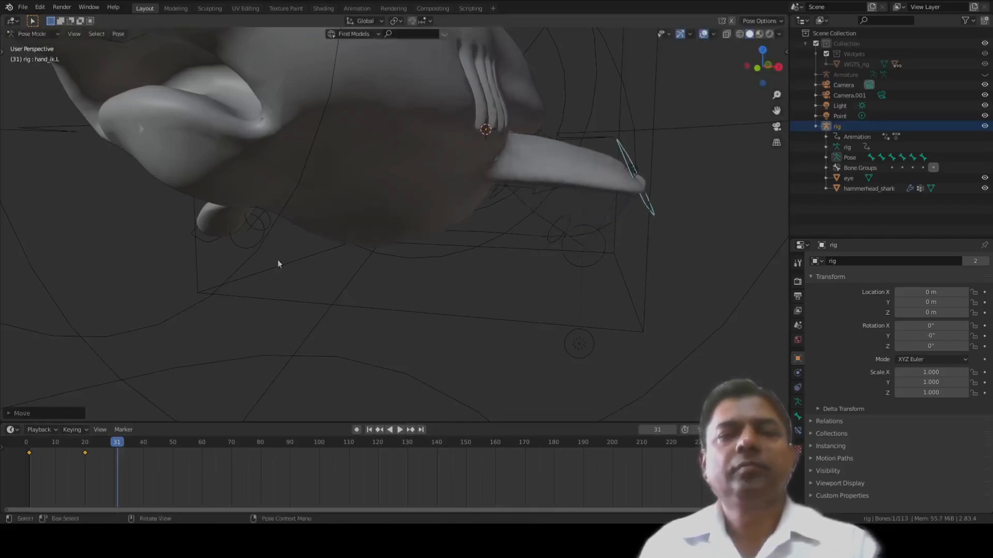
key("i")
left_click(259, 290)
- Raise the right pectoral fin control hand_ik.R at frame 31, rotate it and insert a LocRotScale keyframe
middle_click_drag(179, 264, 215, 260)
middle_click_drag(332, 260, 310, 243)
scroll(311, 246, "up", 4)
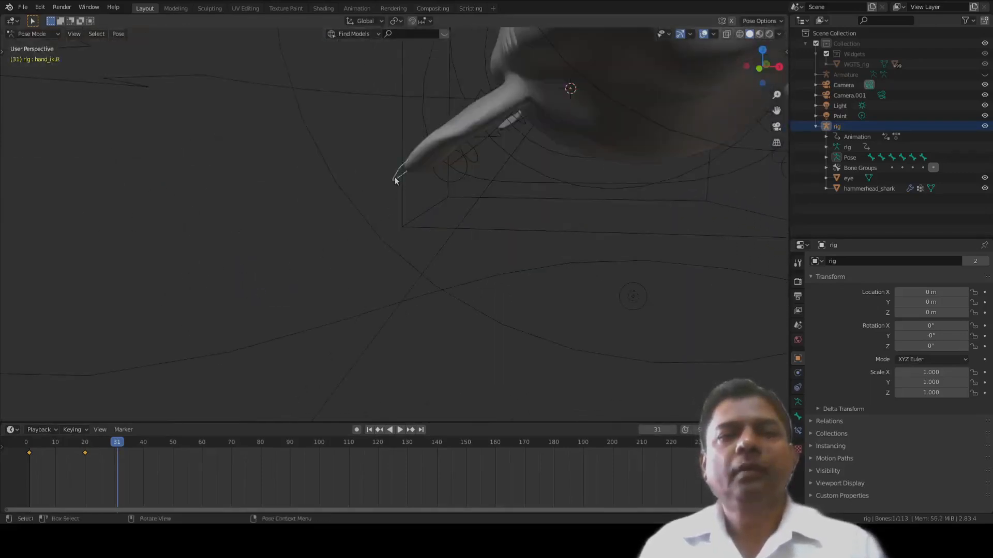
key("g")
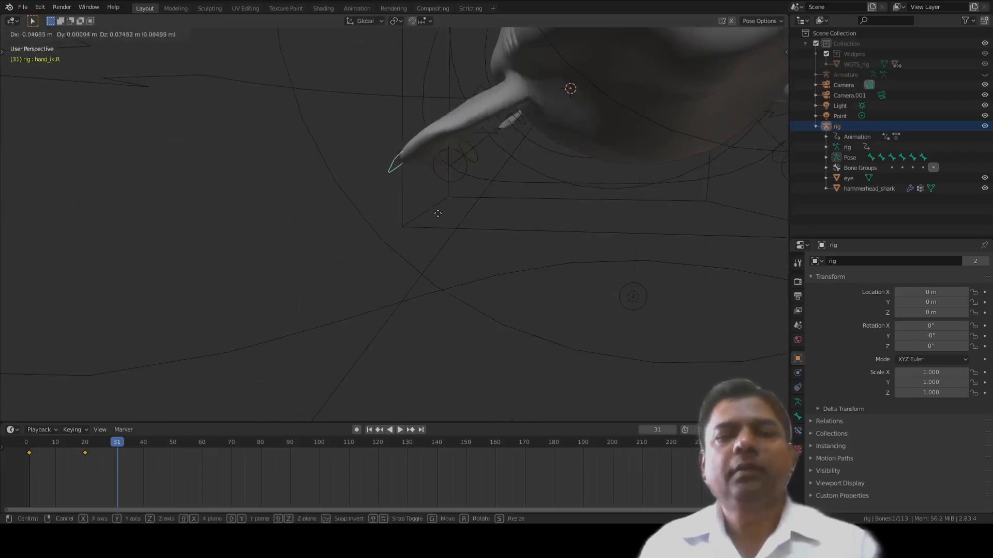
left_click(430, 181)
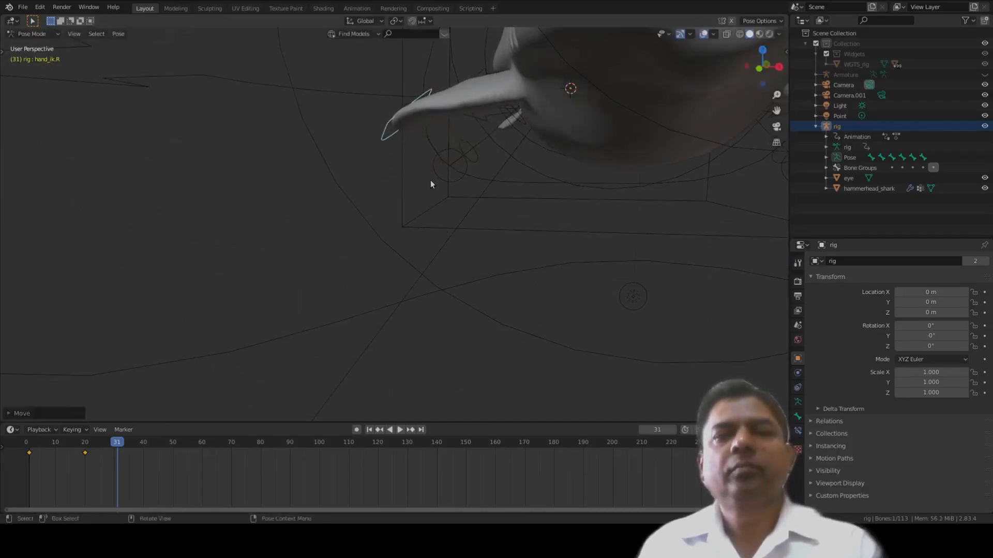
key("r")
left_click(427, 239)
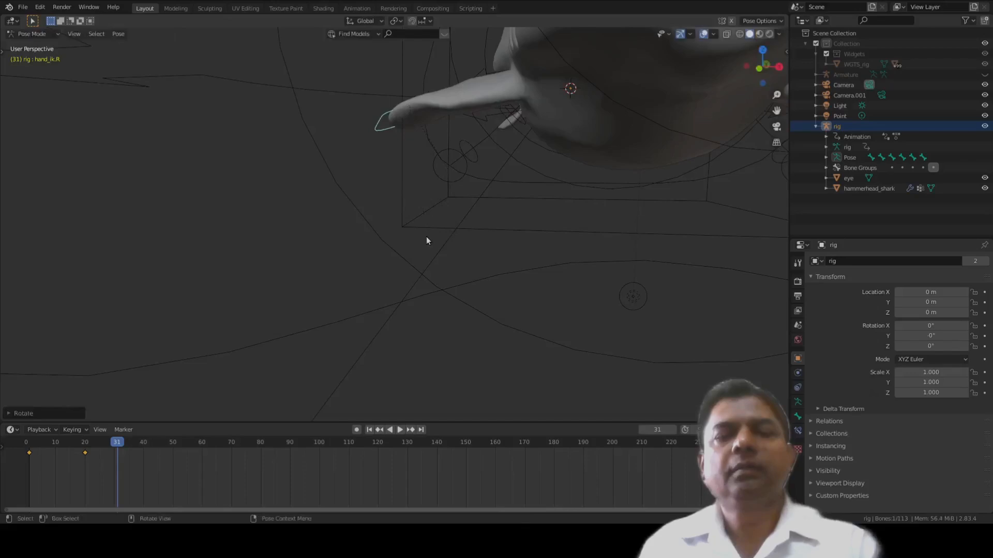
key("i")
left_click(426, 237)
- Play and scrub the animation over the first 31 frames to check the movement of both pectoral fins
key("Home")
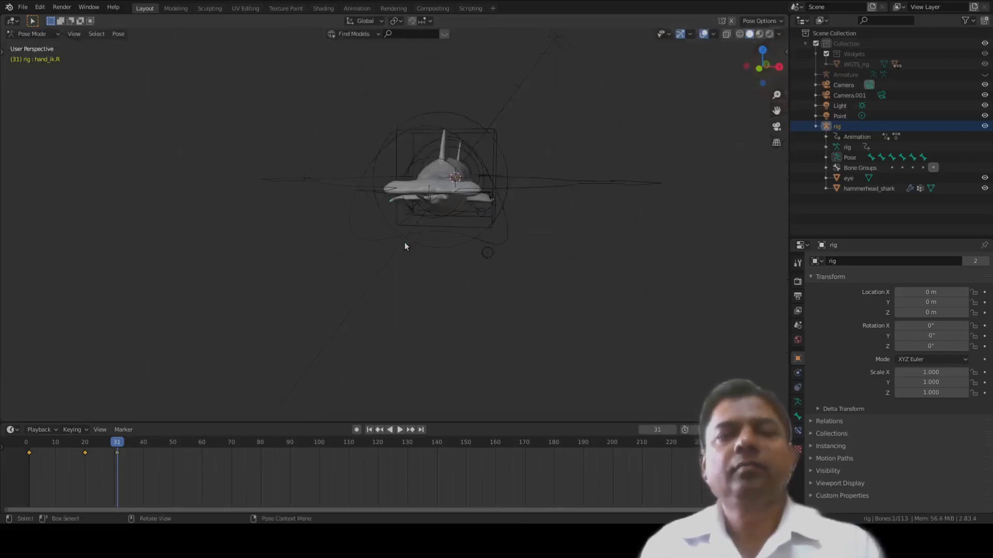
middle_click_drag(405, 246, 391, 244)
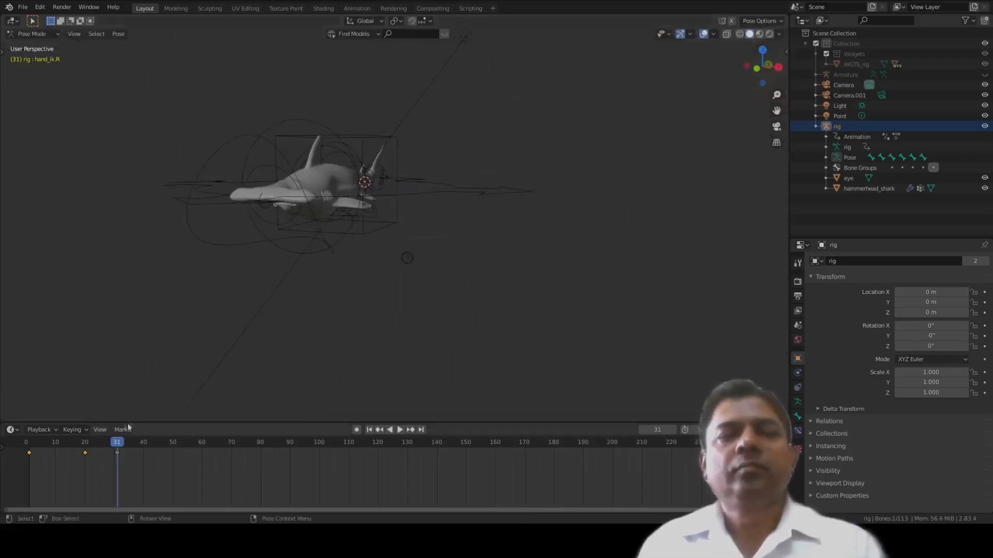
left_click_drag(116, 445, 45, 451)
key("space")
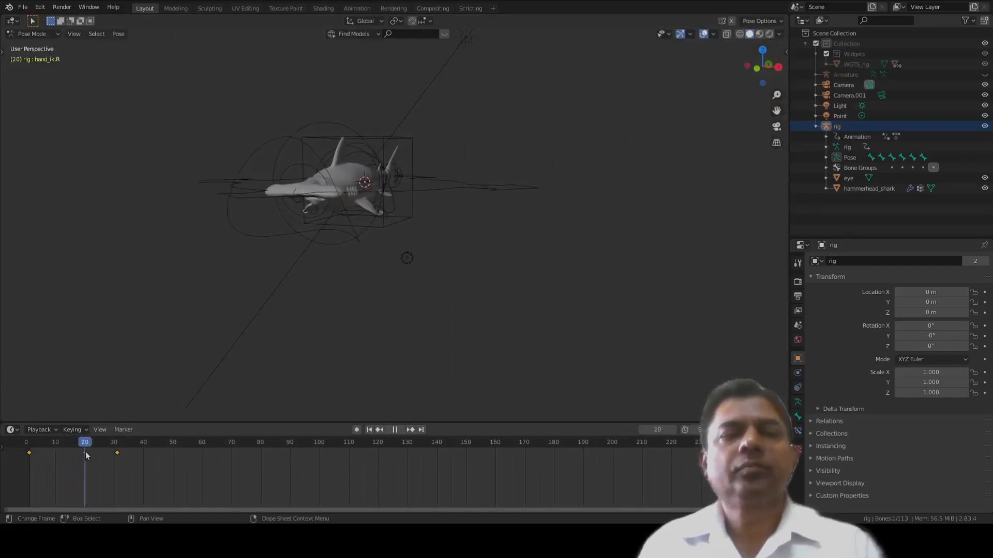
mouse_move(86, 451)
left_mouse_down()
mouse_move(30, 467)
mouse_move(119, 464)
mouse_move(86, 467)
left_mouse_up()
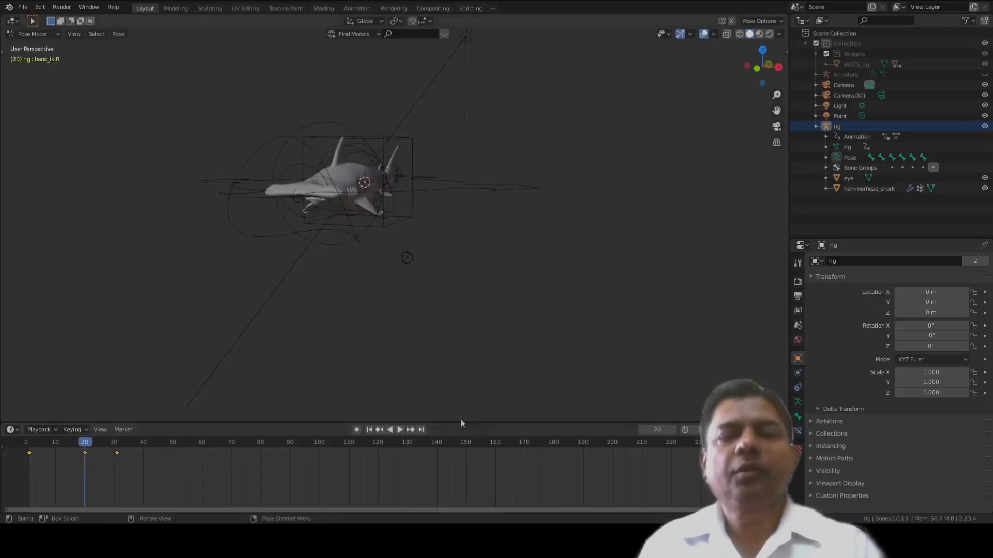
- Copy the keyframes of the right fin control hand_ik.R at frames 1, 20 and 31 and paste them at frame 40
right_click(84, 451)
mouse_move(84, 450)
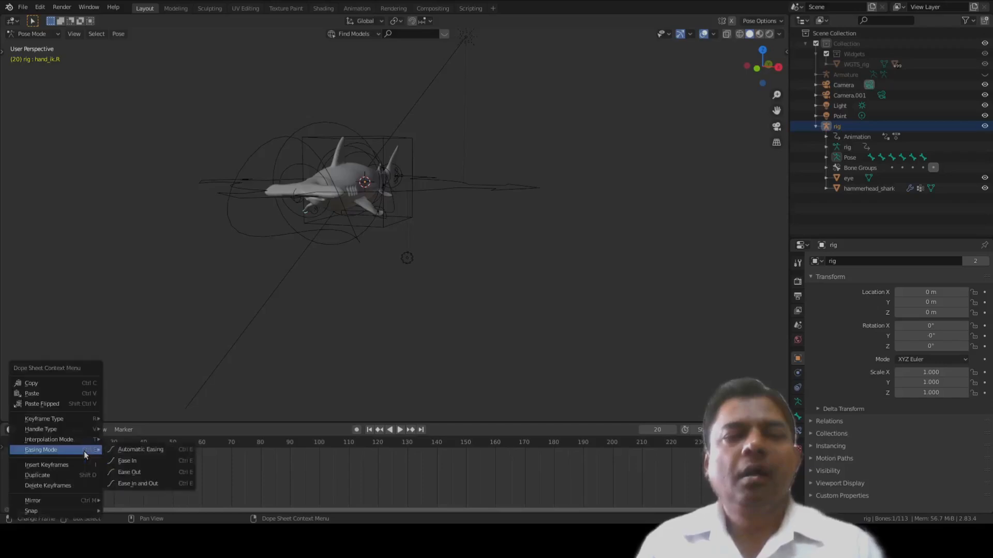
left_click(48, 382)
key("space")
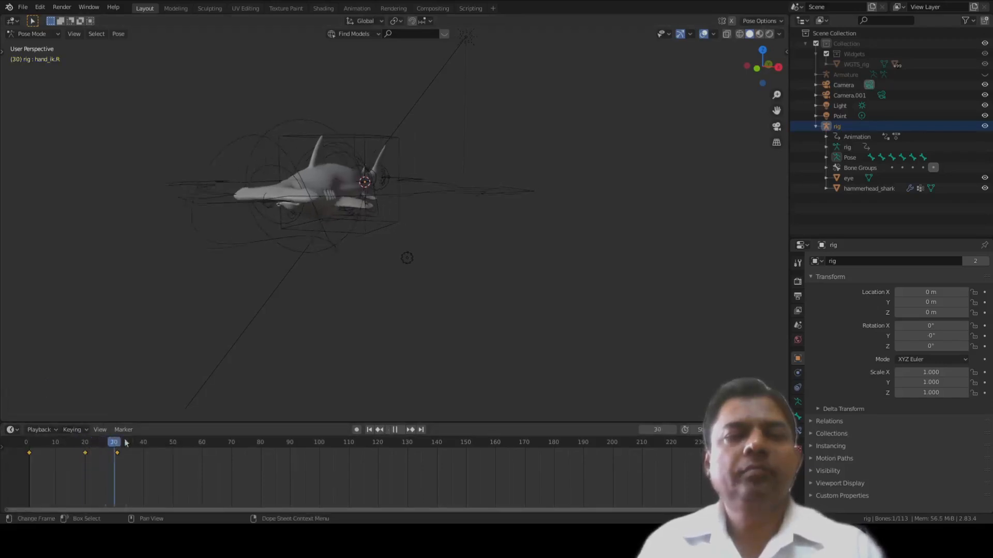
key("space")
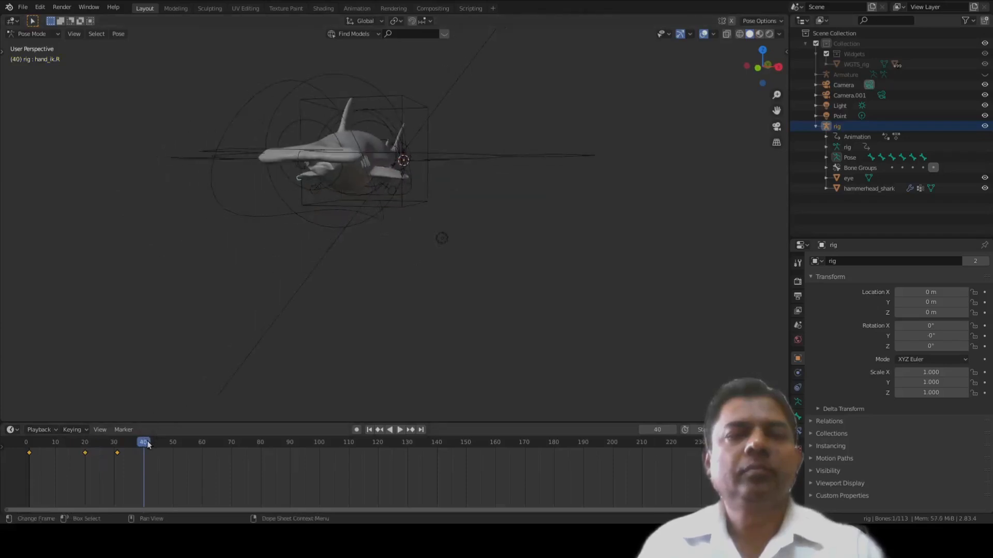
right_click(147, 444)
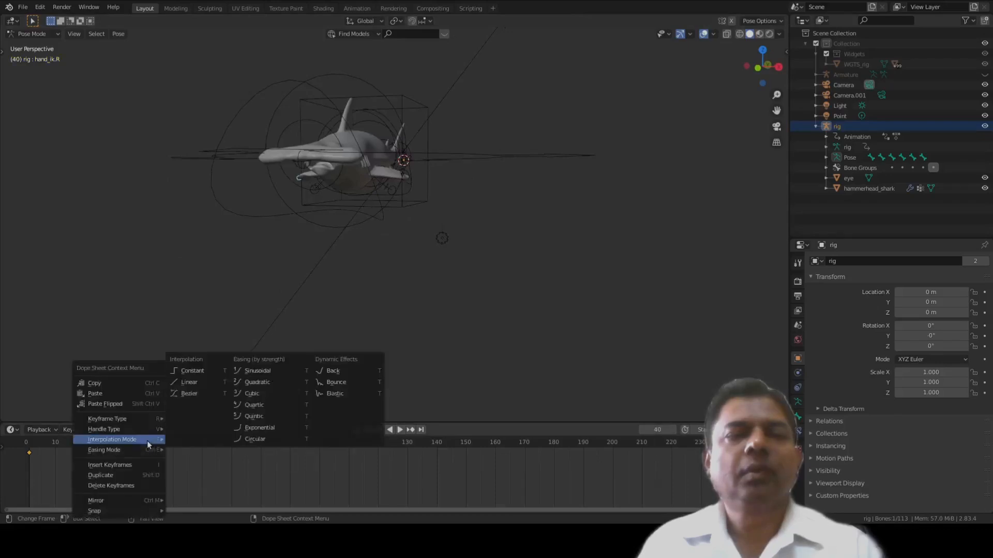
left_click(104, 395)
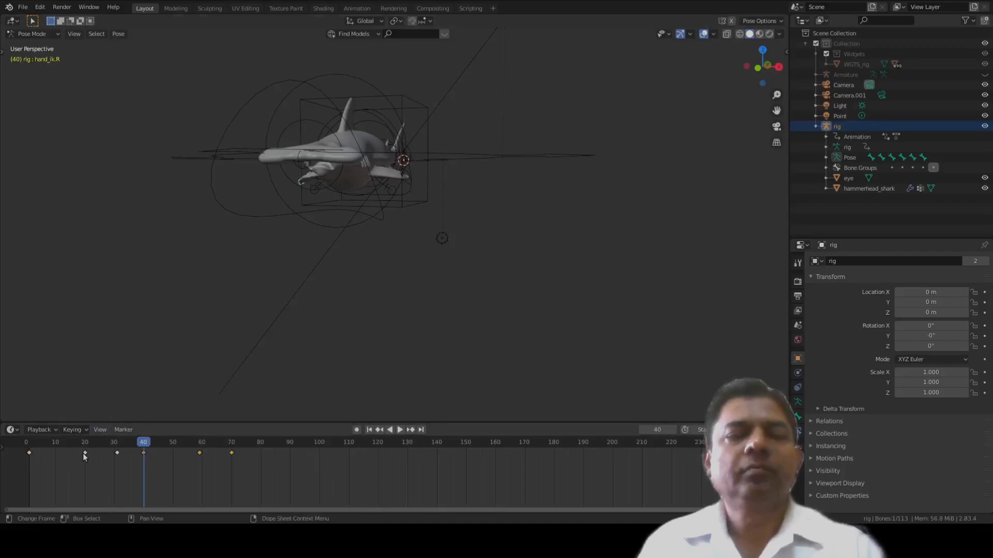
- Copy the keyframes of the left fin control hand_ik.L at frames 1, 20 and 31 and paste them starting at frame 31
left_click_drag(141, 444, 83, 462)
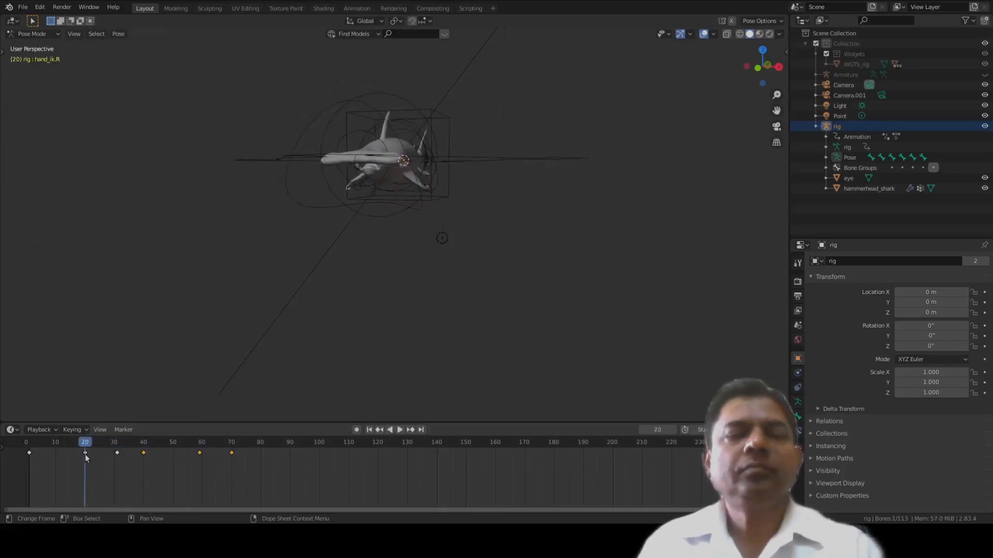
middle_click_drag(411, 197, 381, 270)
scroll(381, 271, "up", 2)
left_click(360, 281)
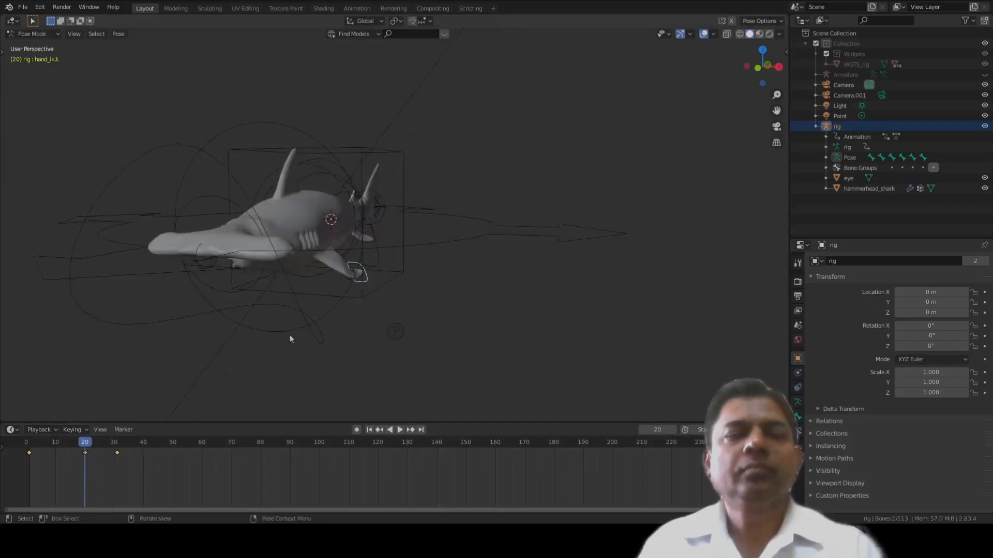
right_click(82, 445)
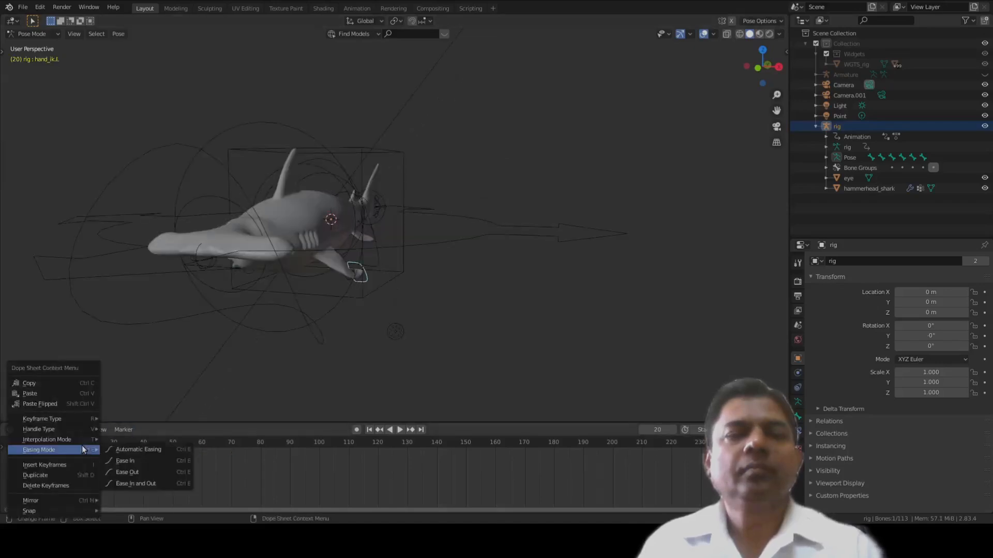
left_click(54, 387)
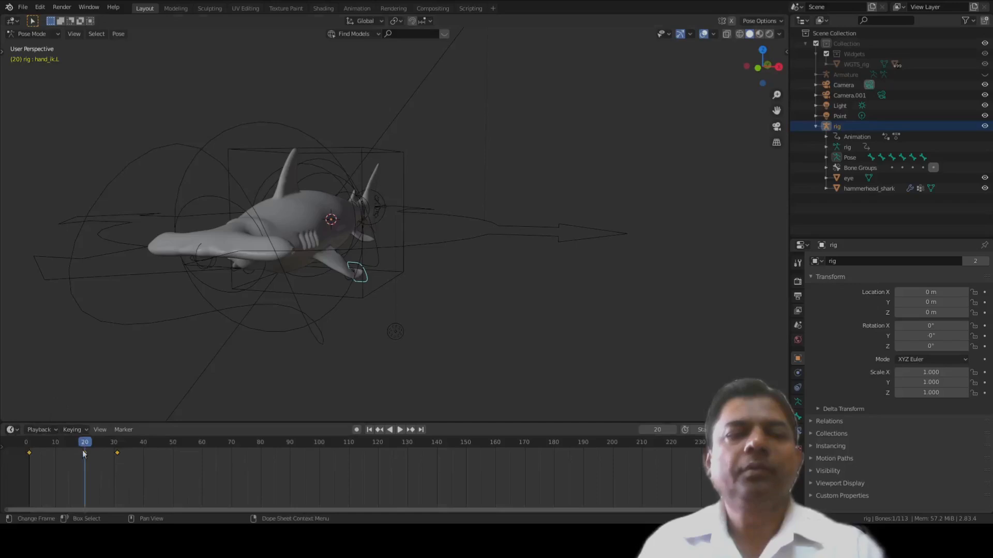
left_click_drag(82, 444, 117, 445)
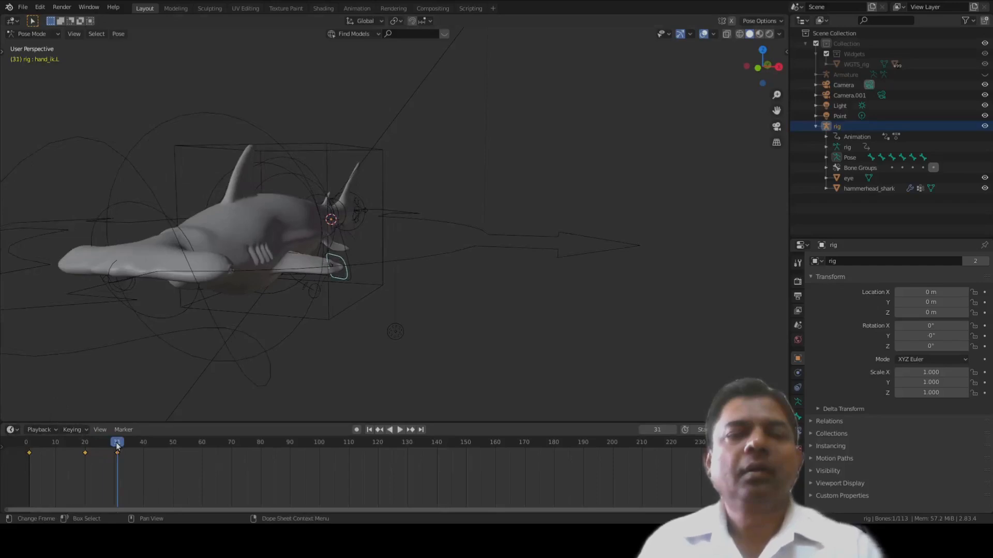
right_click(117, 446)
left_click(98, 393)
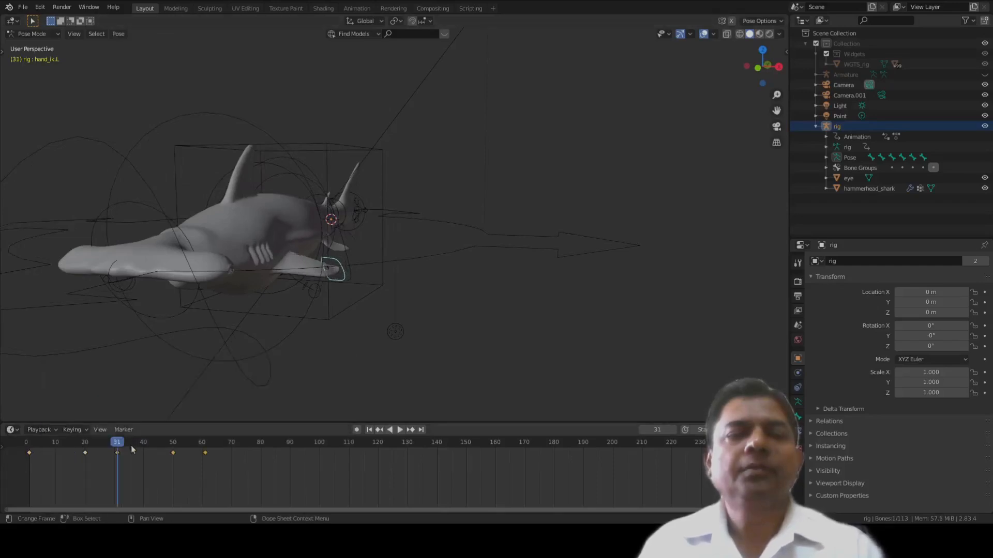
- At frame 60, raise the right pectoral fin control hand_ik.R to match the left fin and insert a LocRotScale keyframe
left_click_drag(116, 442, 200, 447)
left_click(87, 444)
scroll(221, 360, "down", 5)
key("i")
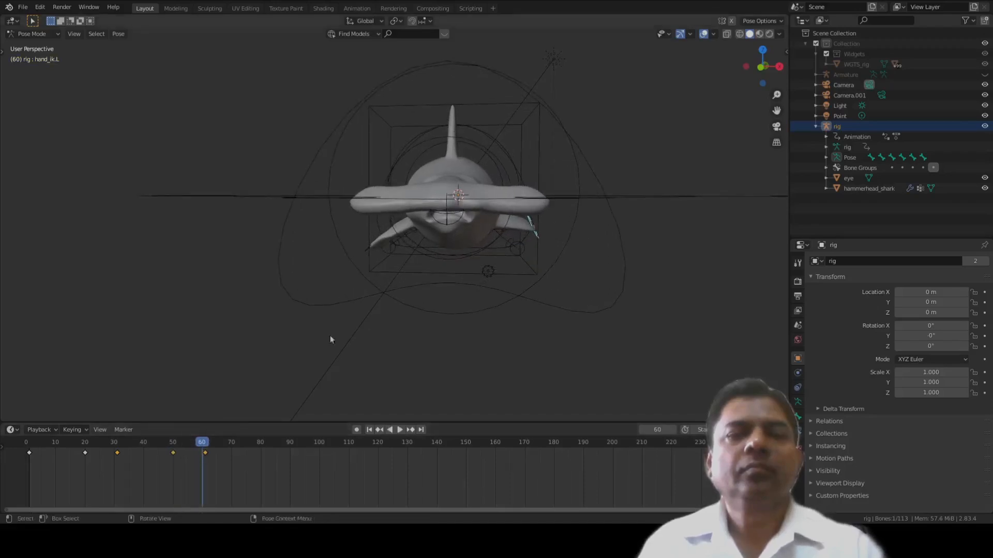
key("g")
left_click(406, 294)
key("i")
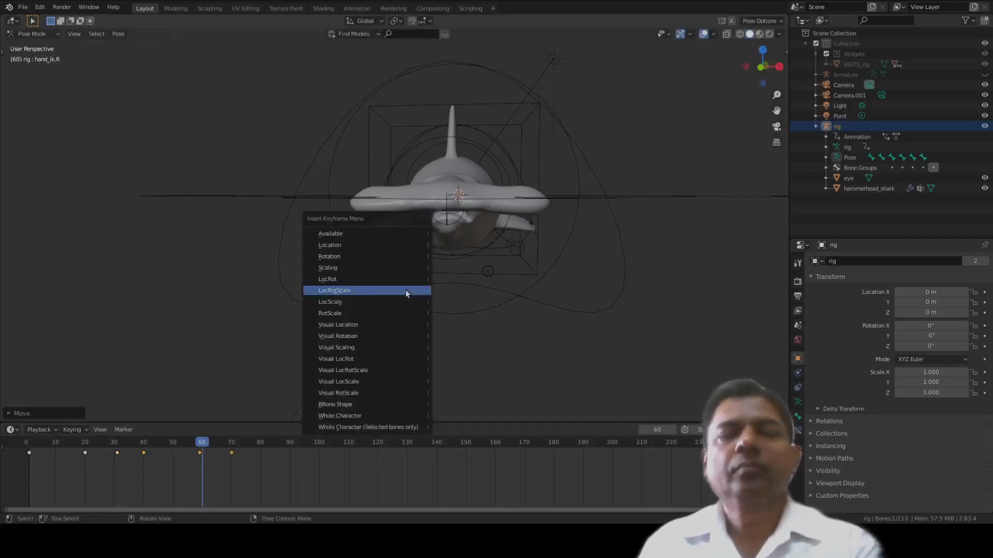
left_click(405, 290)
- Remove the extra keyframe of hand_ik.R at frame 59, keeping the one at frame 60
left_click_drag(202, 443, 212, 464)
scroll(208, 463, "up", 1)
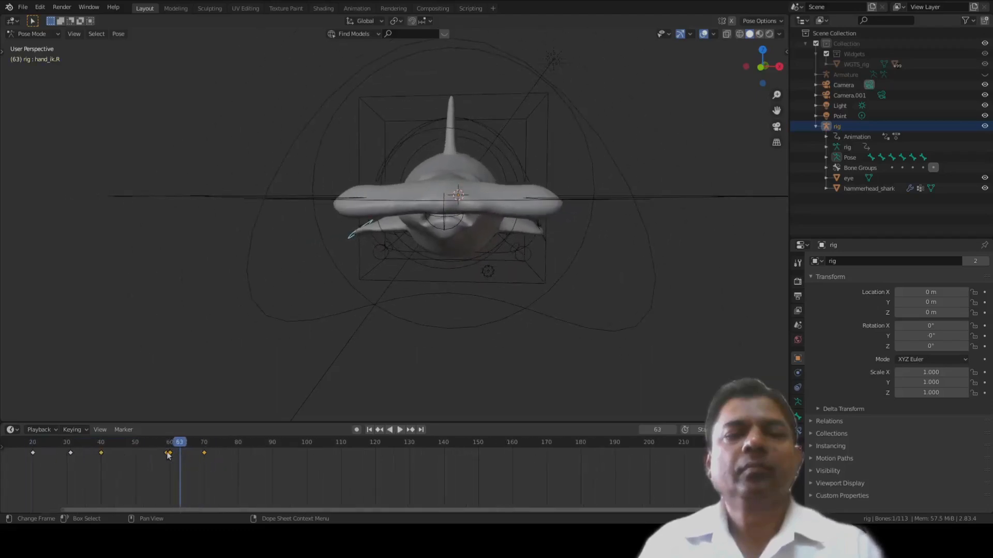
left_click_drag(170, 455, 168, 454)
right_click(164, 450)
mouse_move(165, 450)
left_click(265, 464)
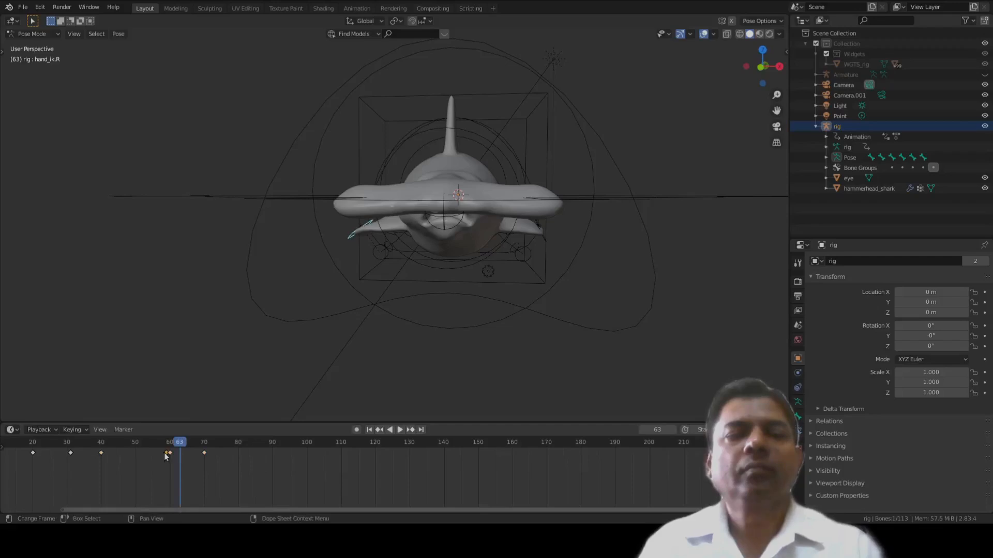
left_click_drag(166, 456, 207, 459)
key("space")
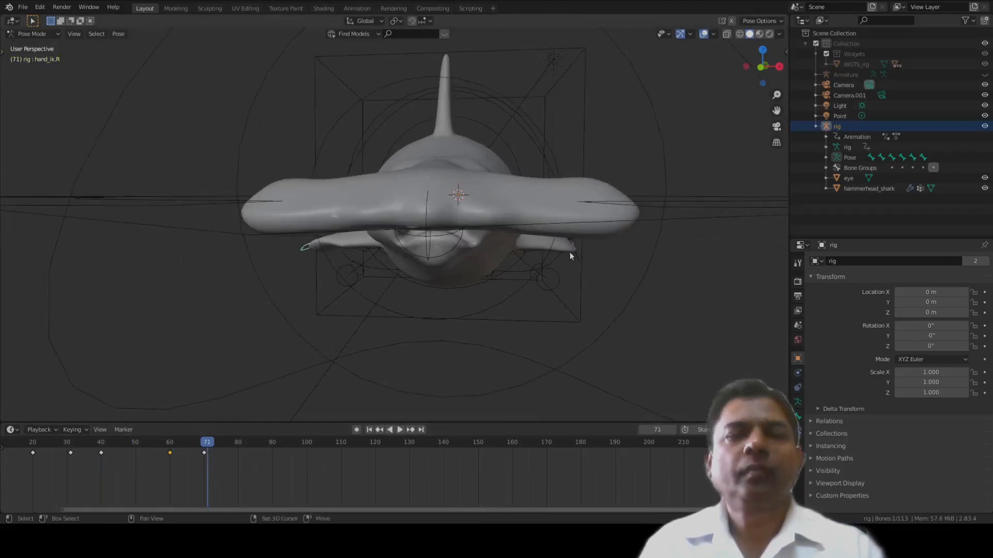
- At frame 79, raise both pectoral fin controls hand_ik.L and hand_ik.R about 0.45 m and insert a LocRotScale keyframe
left_click_drag(167, 447, 203, 440)
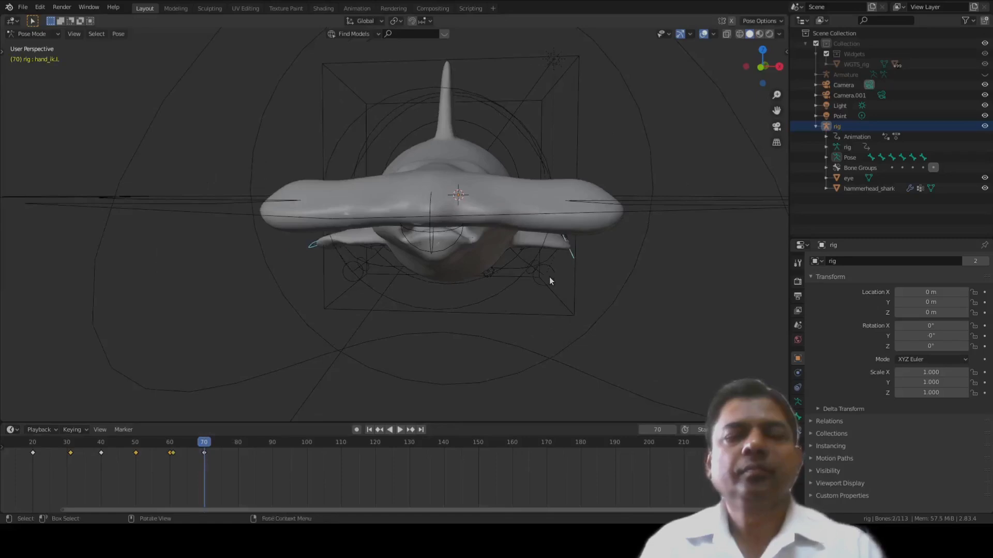
left_click_drag(202, 446, 233, 454)
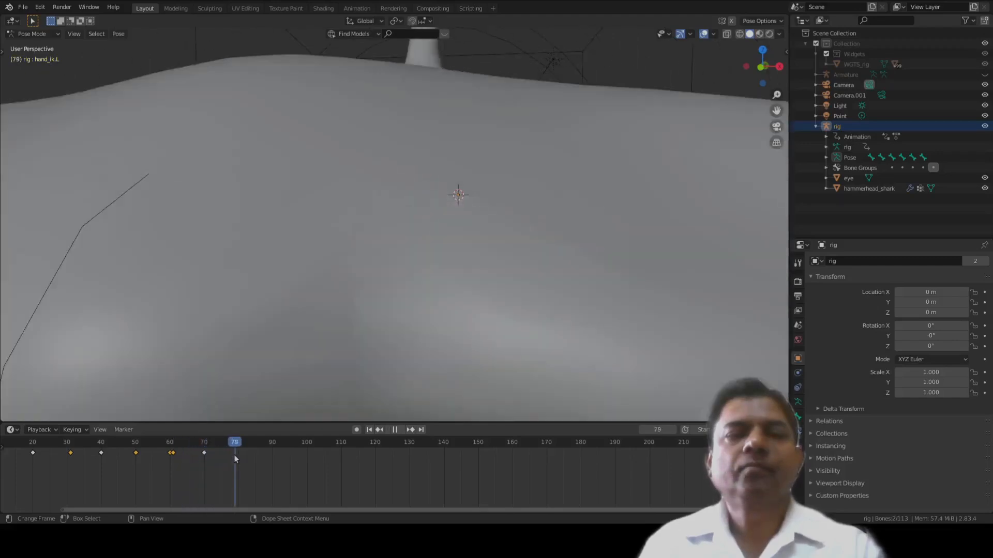
scroll(337, 328, "down", 6)
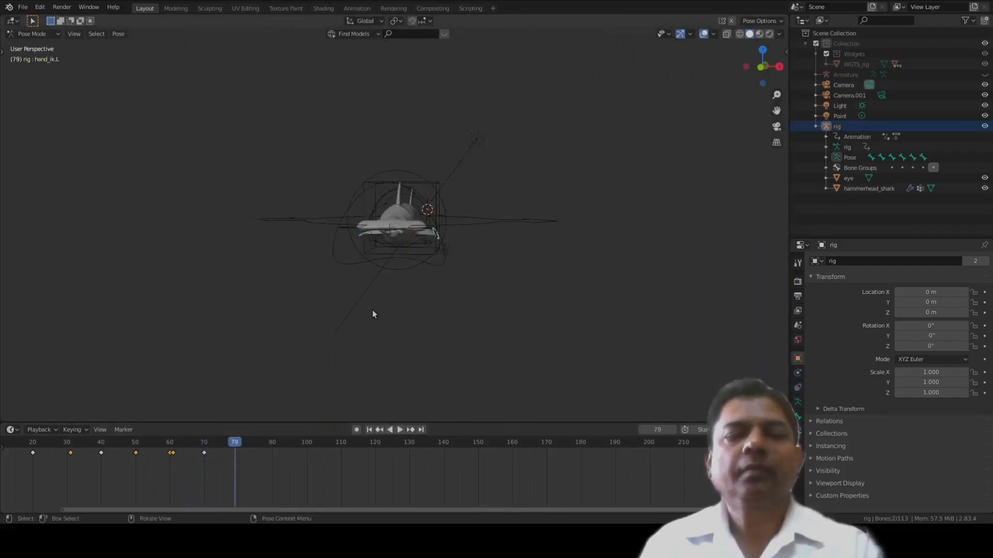
key("g")
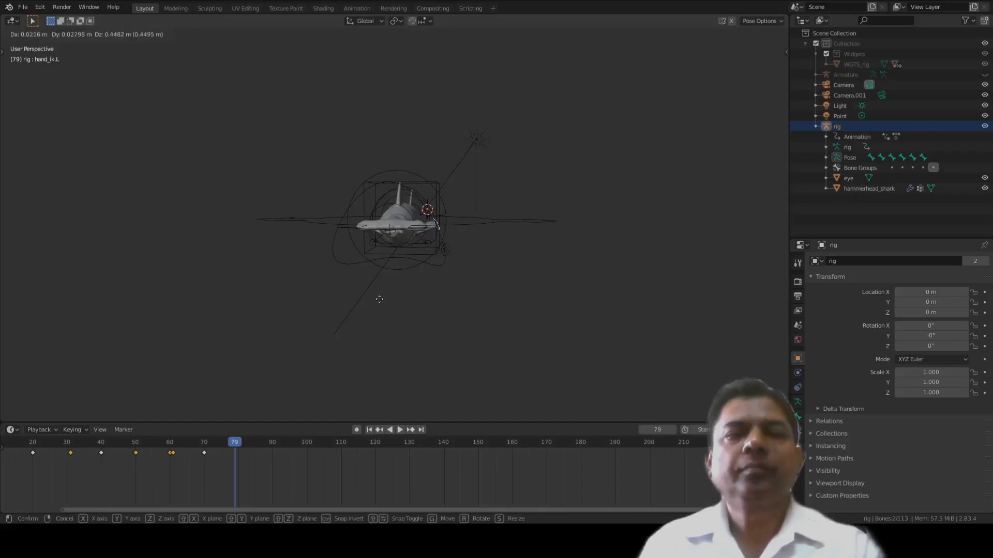
left_click(379, 296)
middle_click_drag(379, 296, 365, 315)
scroll(365, 316, "up", 4)
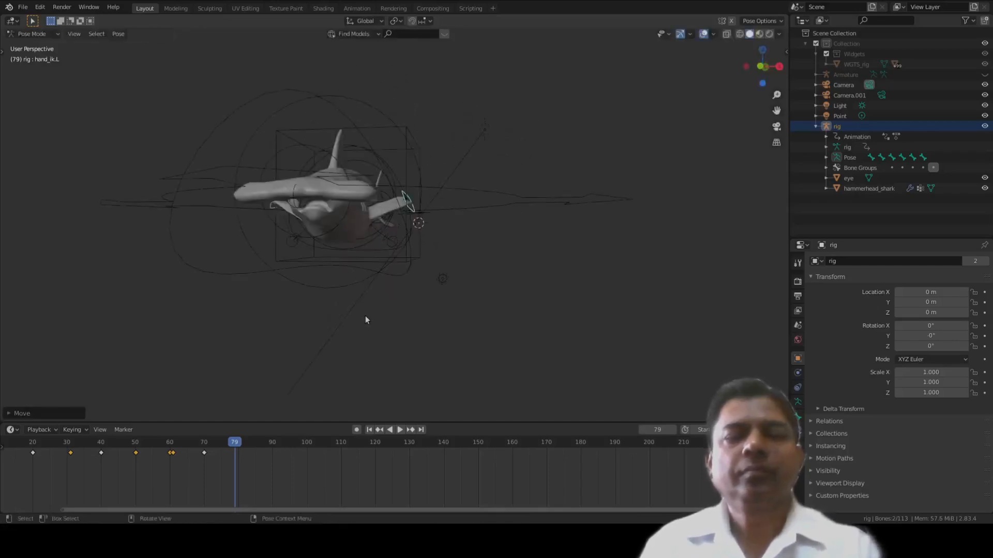
key("i")
left_click(365, 317)
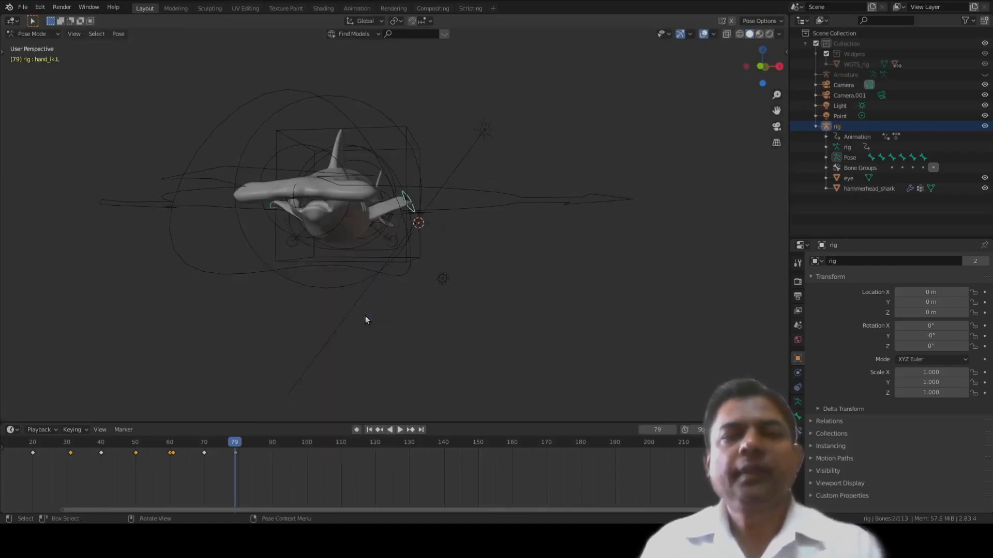
- At frame 87, lower both pectoral fin controls hand_ik.L and hand_ik.R until the fins are nearly level and insert a LocRotScale keyframe
left_click_drag(235, 445, 262, 453)
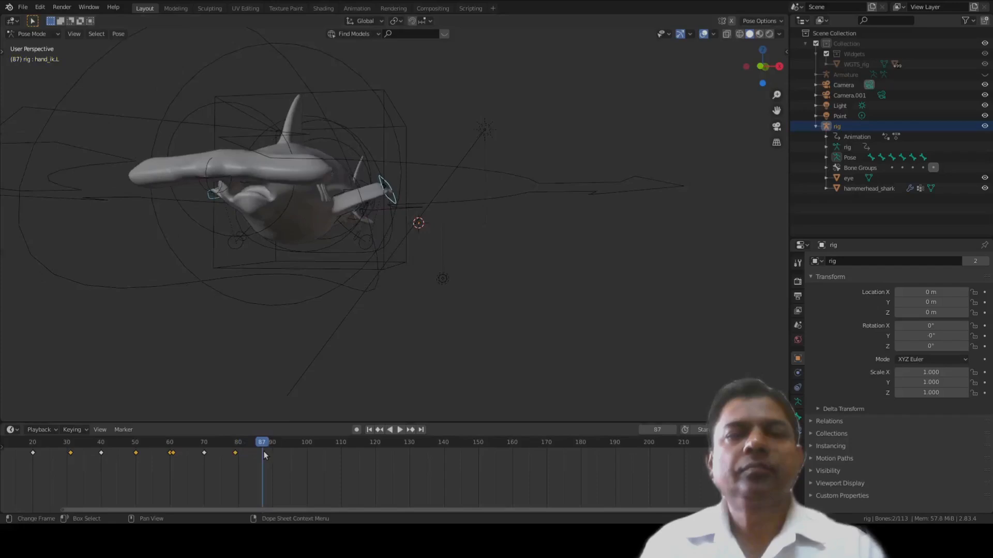
key("g")
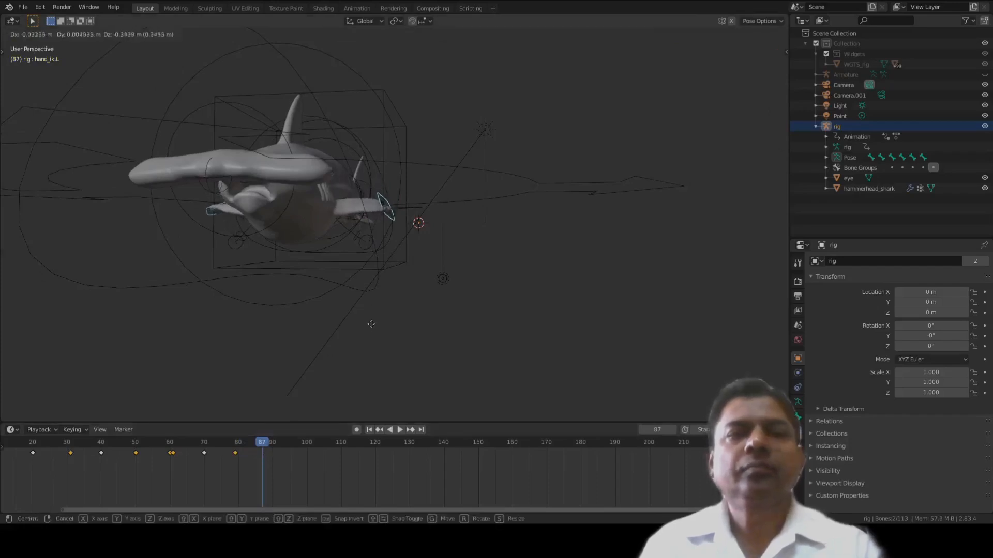
left_click(371, 330)
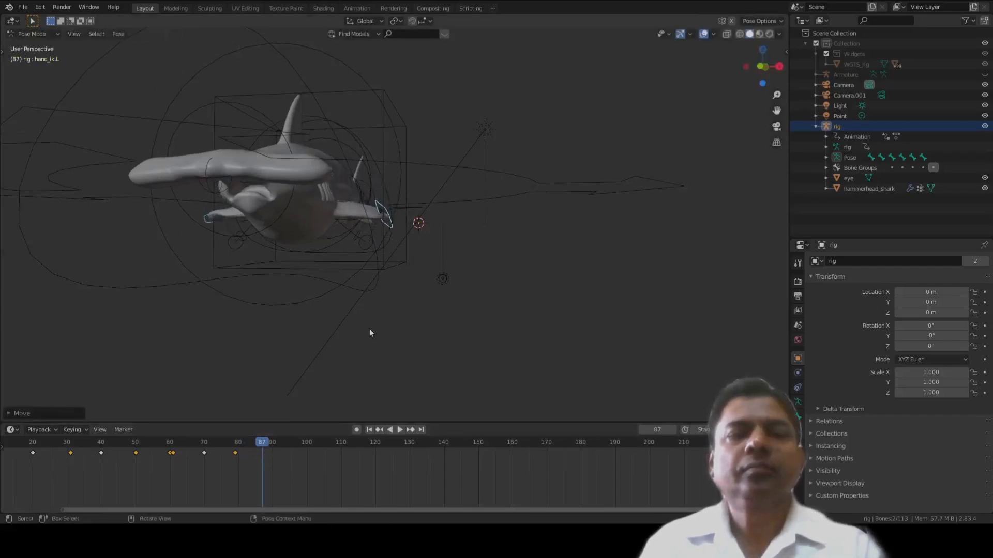
key("i")
left_click(370, 329)
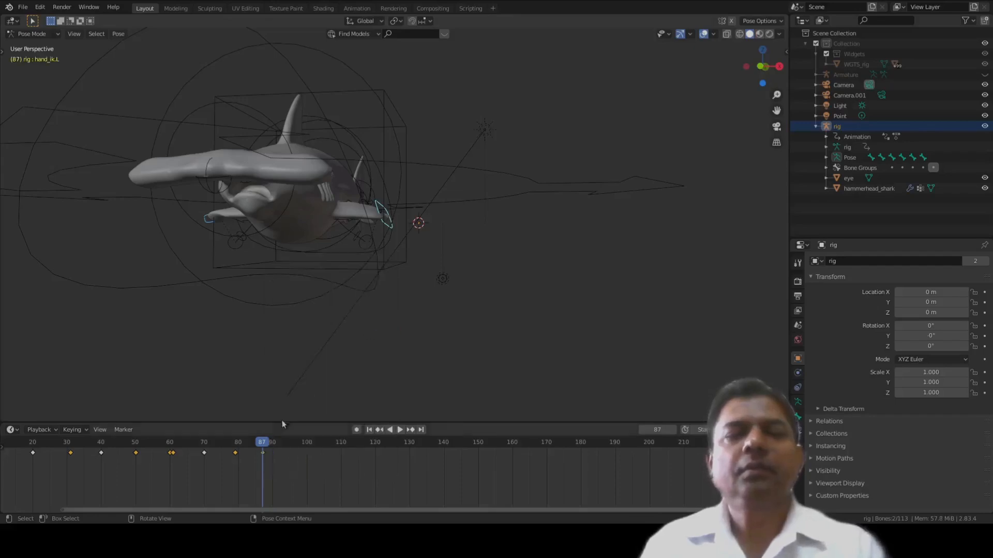
- At frame 96, lower both pectoral fin controls until the fins slope downward and insert a LocRotScale keyframe
key("space")
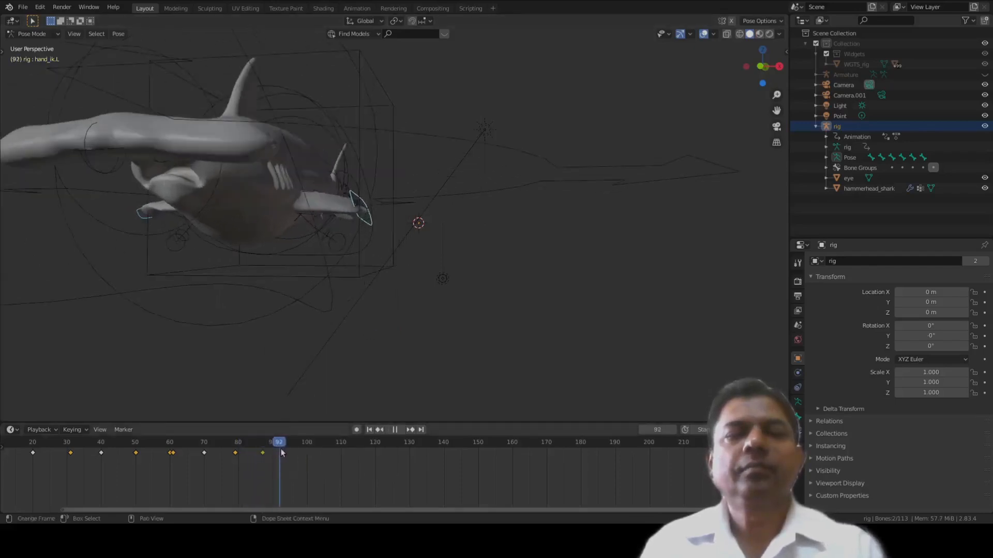
key("space")
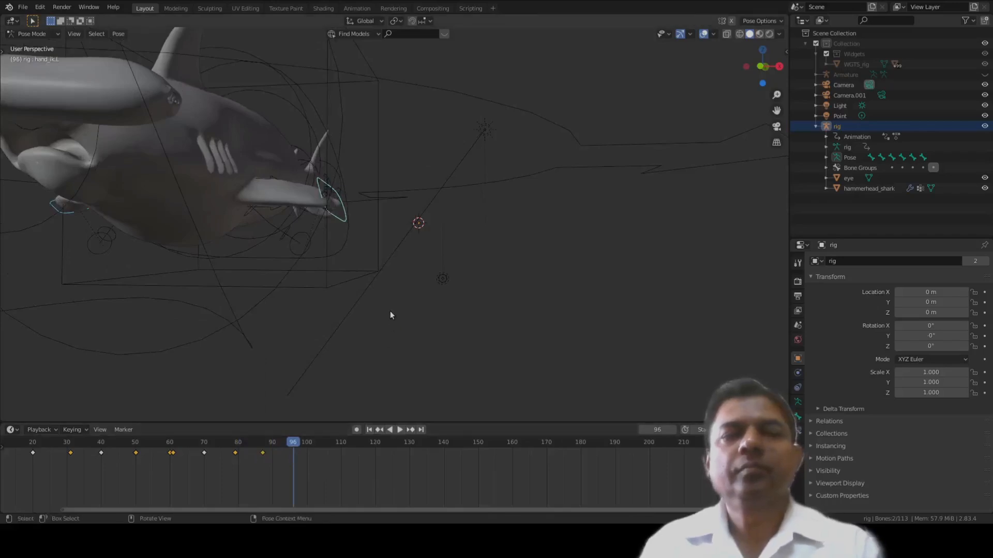
key("g")
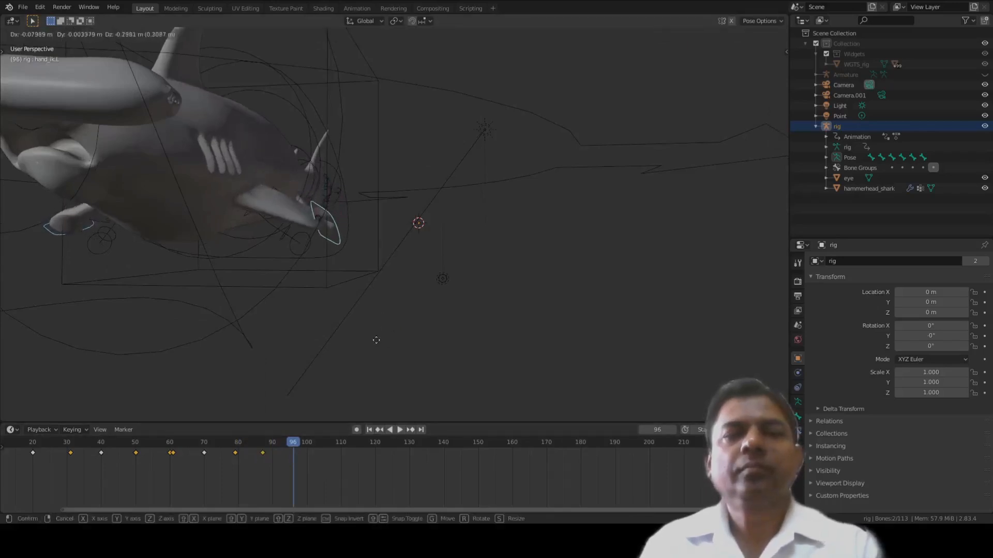
left_click(374, 349)
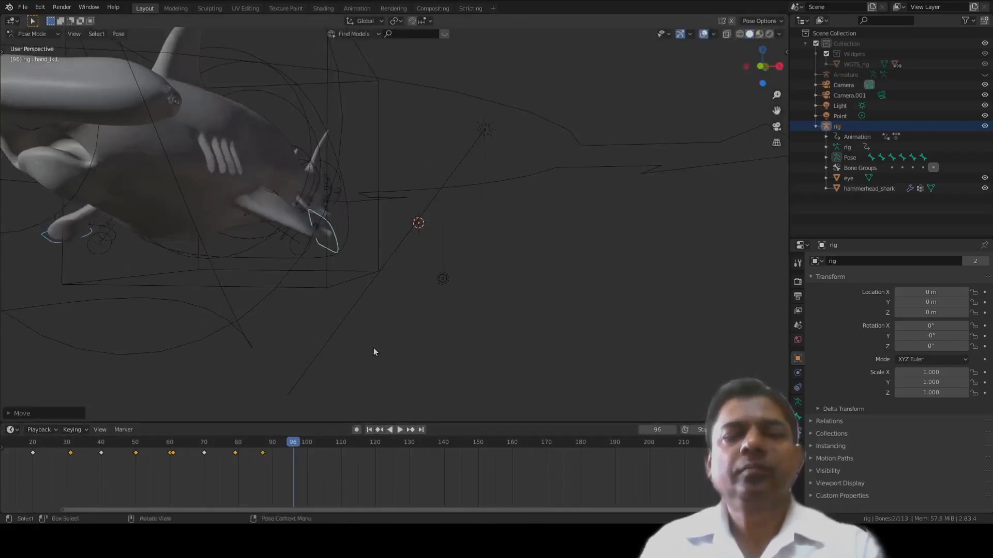
key("i")
left_click(373, 347)
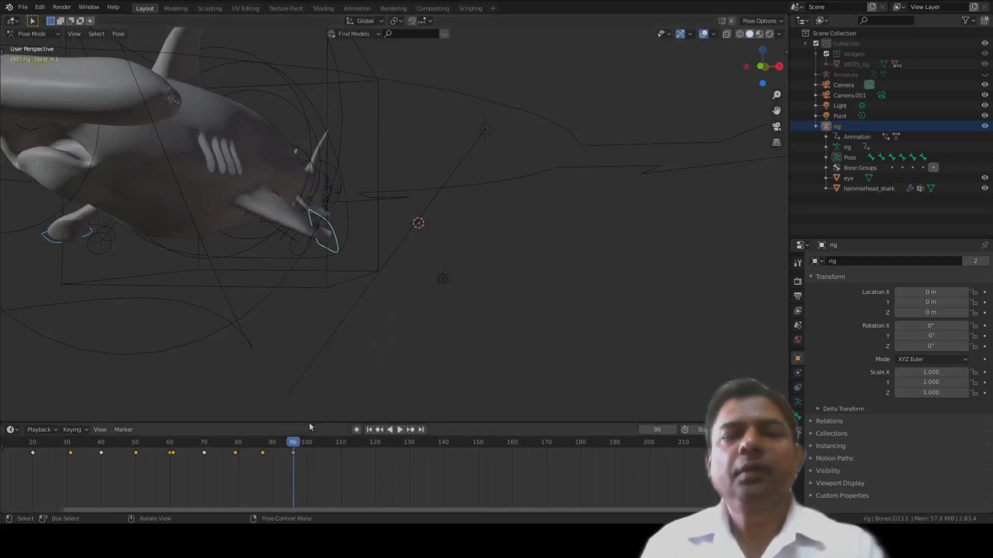
- At frame 109, raise both pectoral fin controls until the fin tips point upward and insert a LocRotScale keyframe
left_click_drag(290, 445, 337, 452)
scroll(273, 307, "down", 4)
middle_click_drag(303, 304, 310, 302)
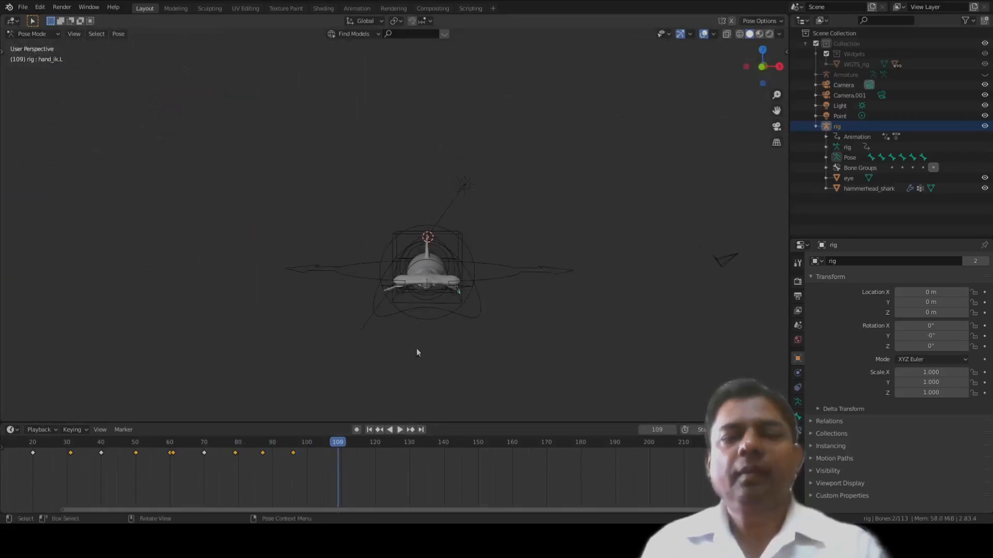
key("g")
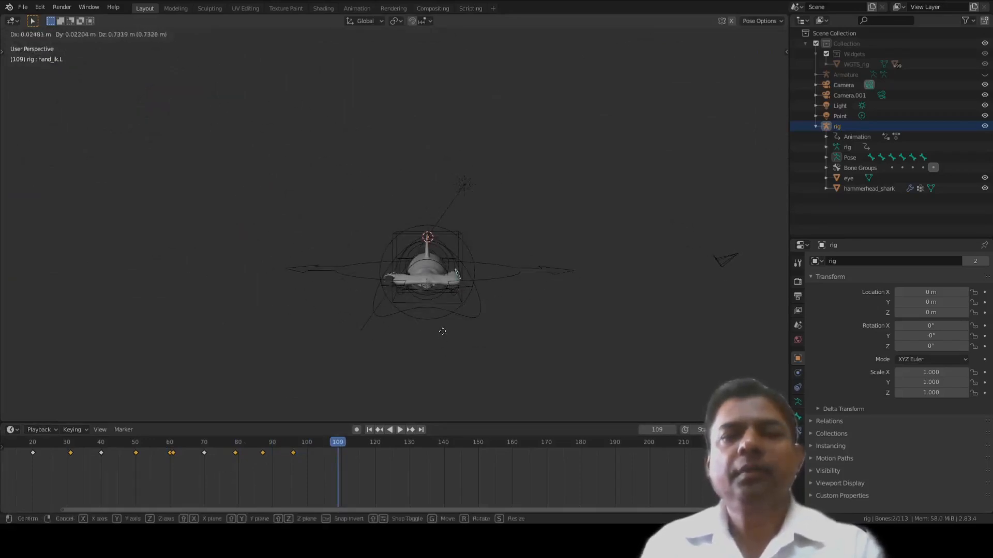
left_click(442, 329)
middle_click_drag(442, 329, 427, 322)
key("i")
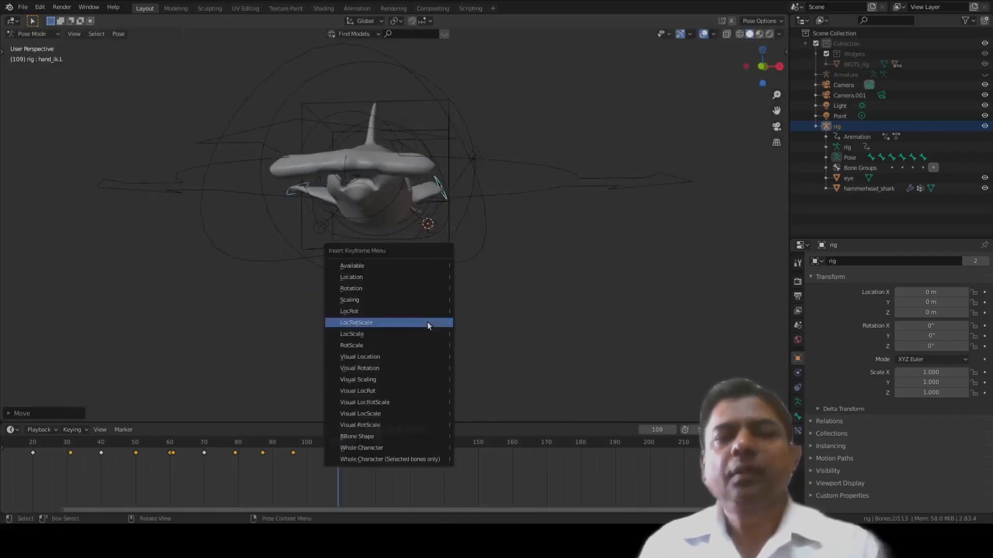
left_click(427, 325)
- At frame 119, lower both pectoral fin controls to nearly level and insert a LocRotScale keyframe
left_click_drag(340, 443, 371, 443)
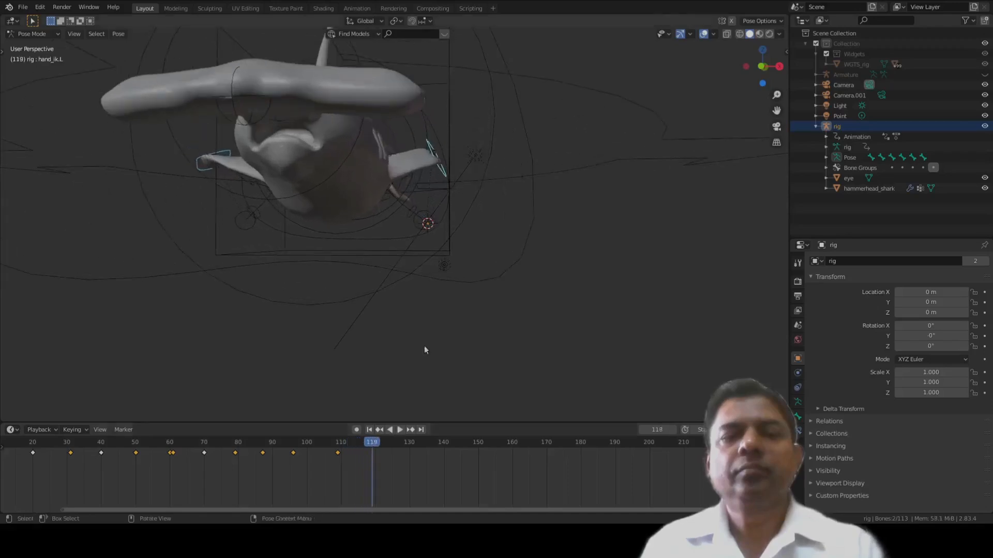
key("g")
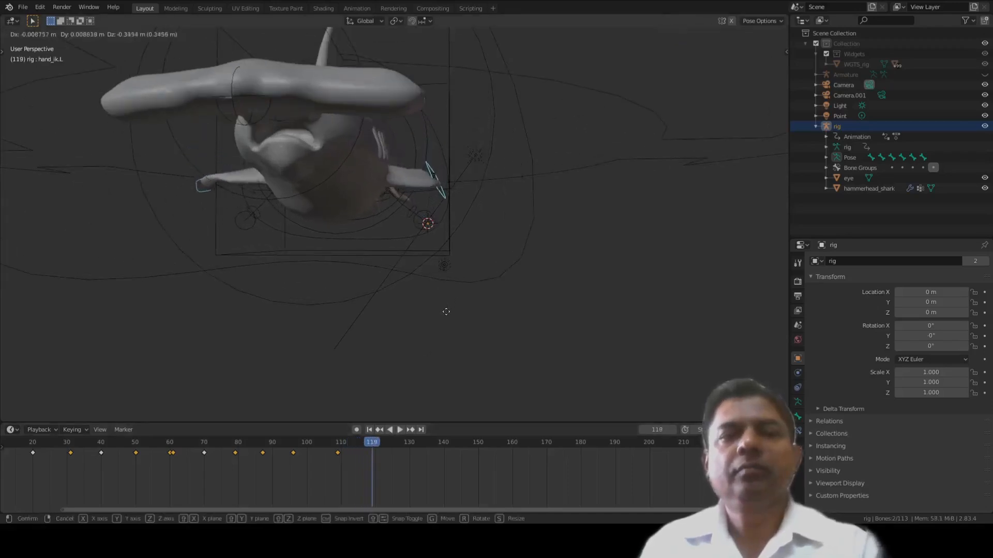
left_click(445, 318)
key("i")
left_click(445, 318)
- At frame 128, raise both pectoral fin controls about 0.4 m and insert a LocRotScale keyframe
key("space")
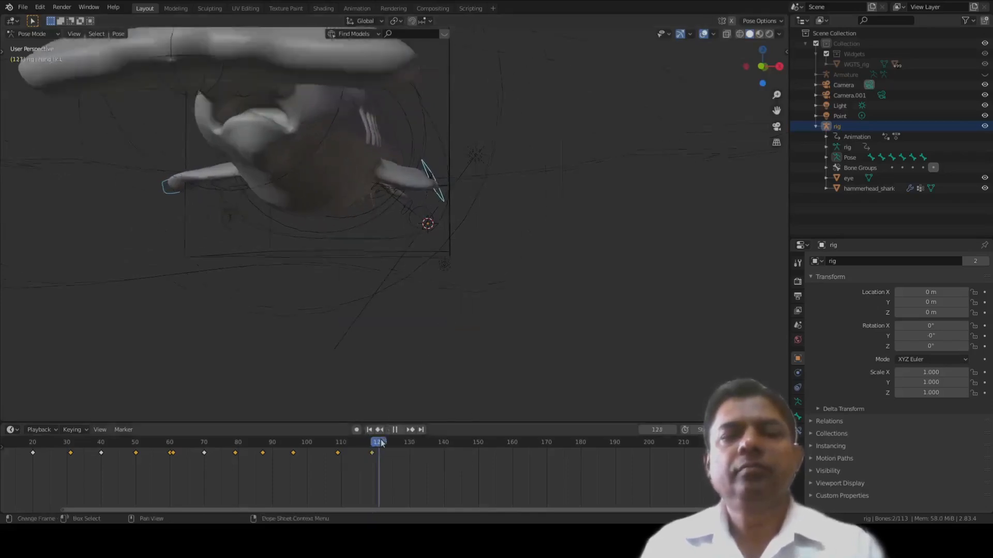
left_click_drag(398, 443, 404, 443)
scroll(430, 315, "down", 4)
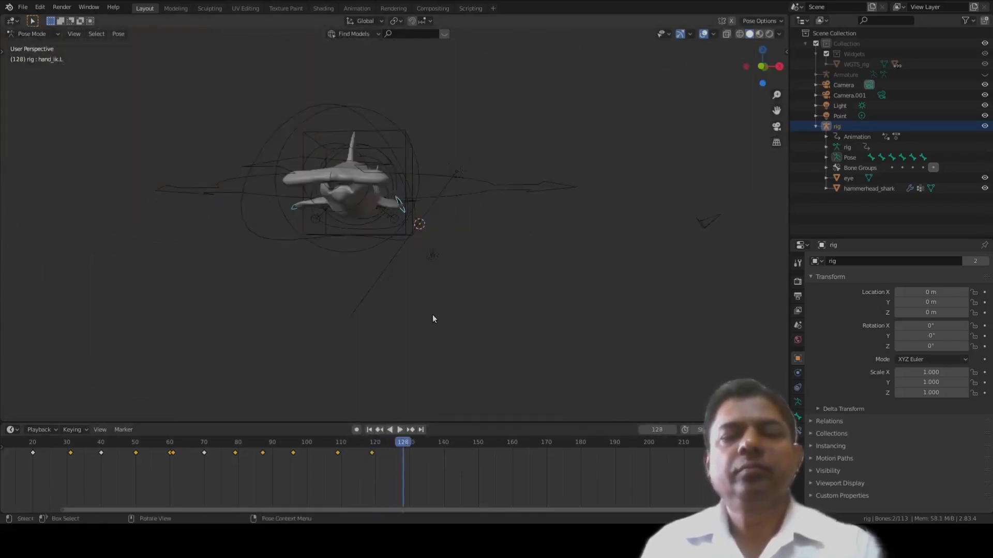
key("g")
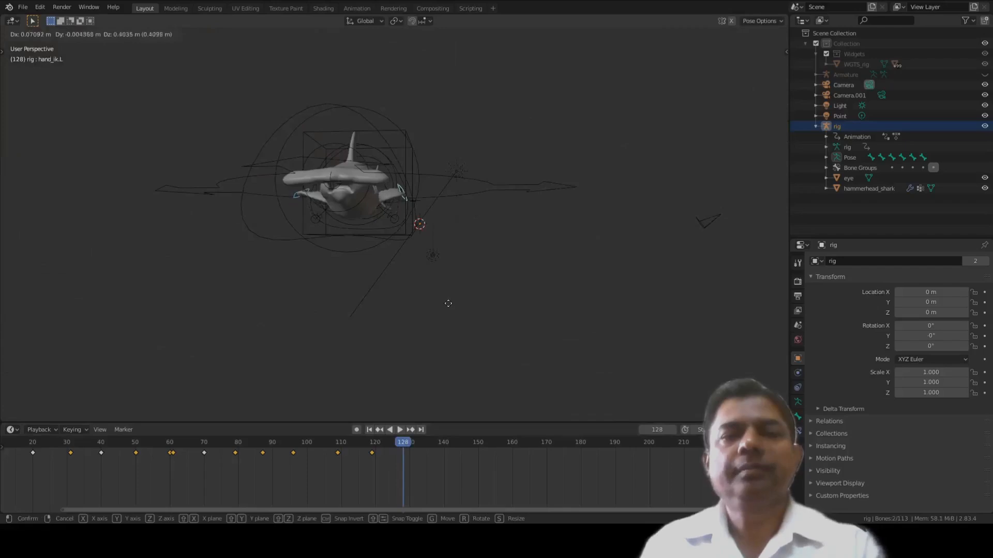
left_click(448, 302)
key("i")
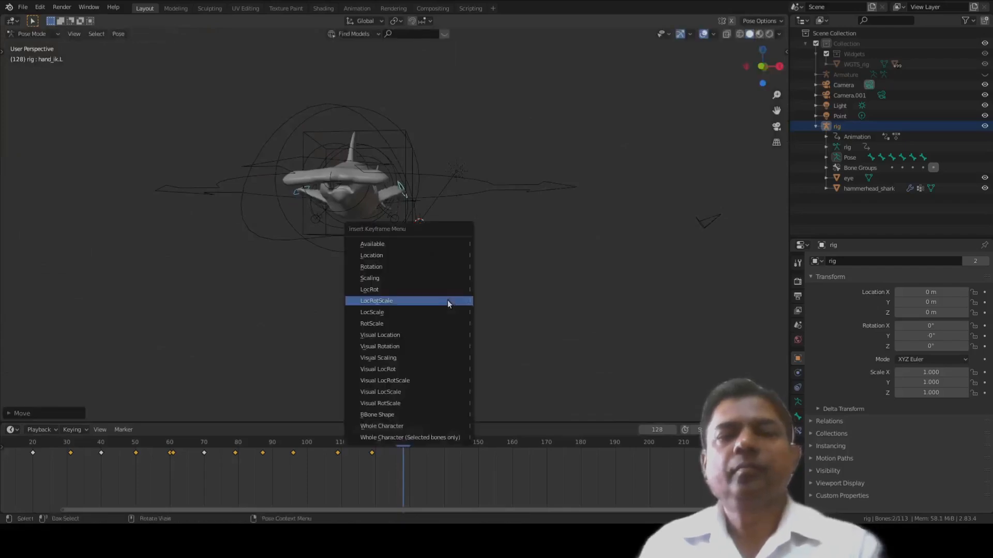
left_click(448, 302)
- At frame 140, lower both pectoral fin controls about 0.48 m and insert a LocRotScale keyframe
key("space")
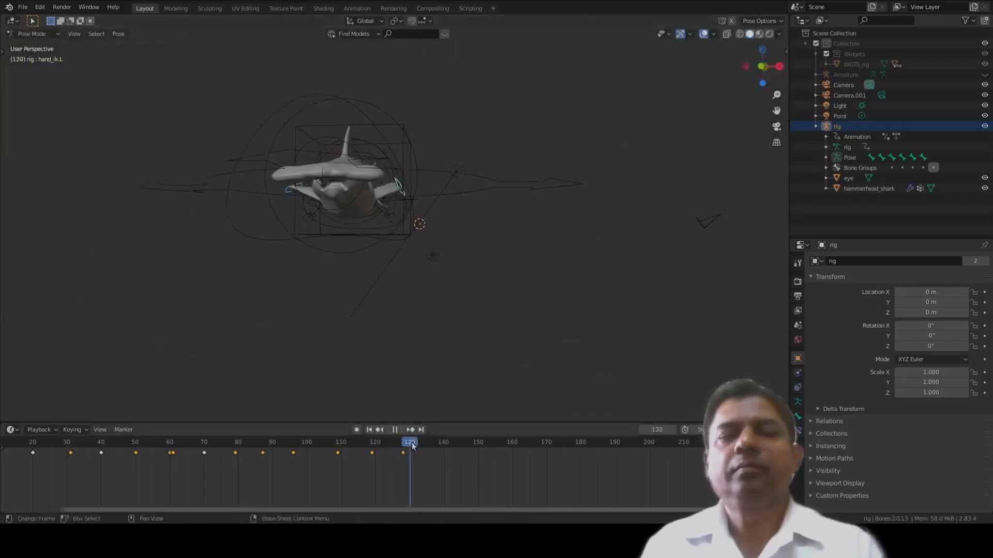
key("space")
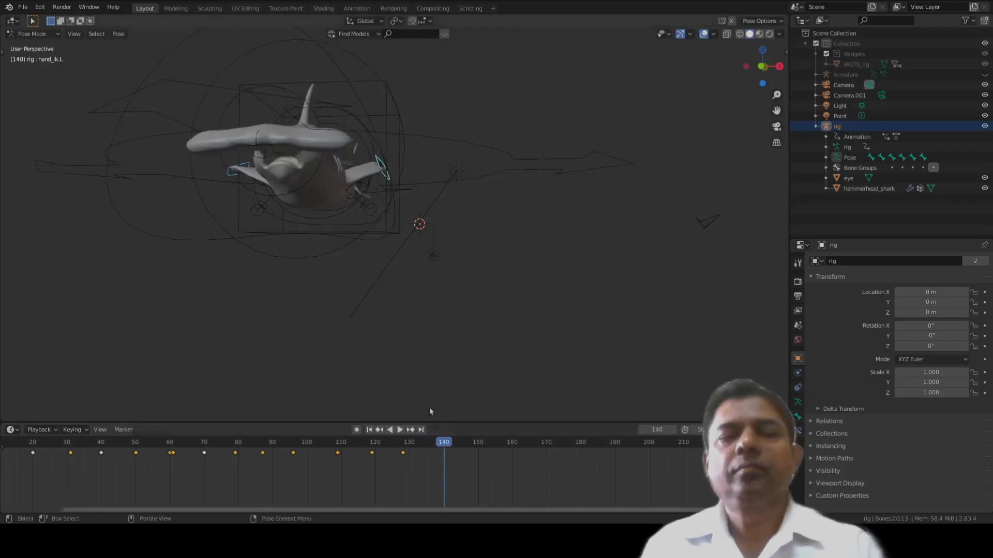
key("g")
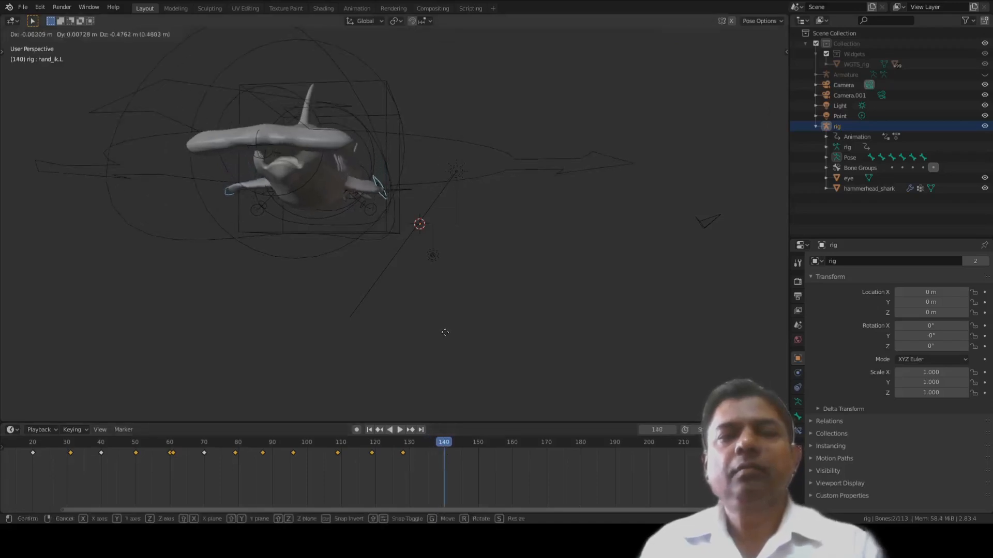
left_click(448, 333)
key("i")
left_click(448, 333)
- At frame 151, raise both pectoral fin controls about 0.4 m and insert a LocRotScale keyframe
left_click_drag(444, 442, 481, 418)
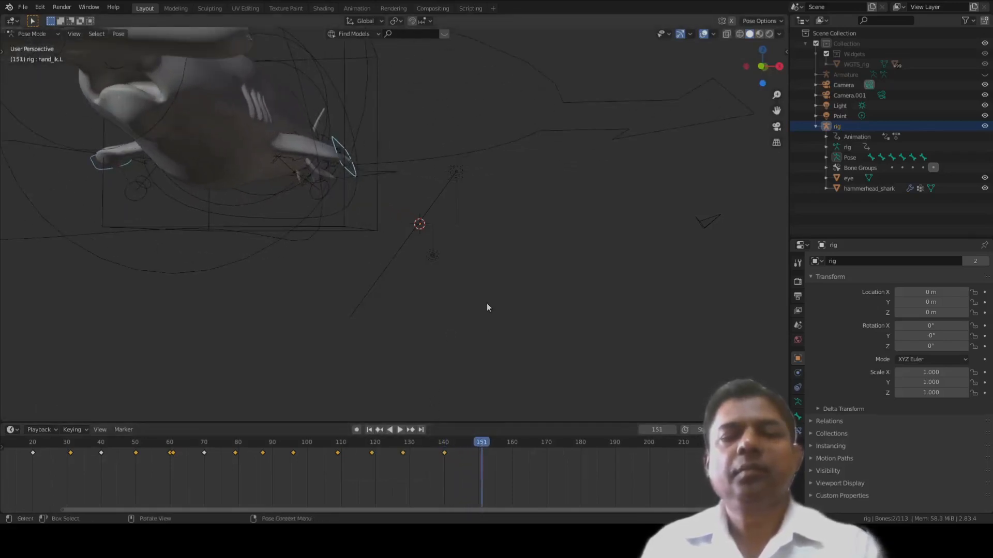
key("g")
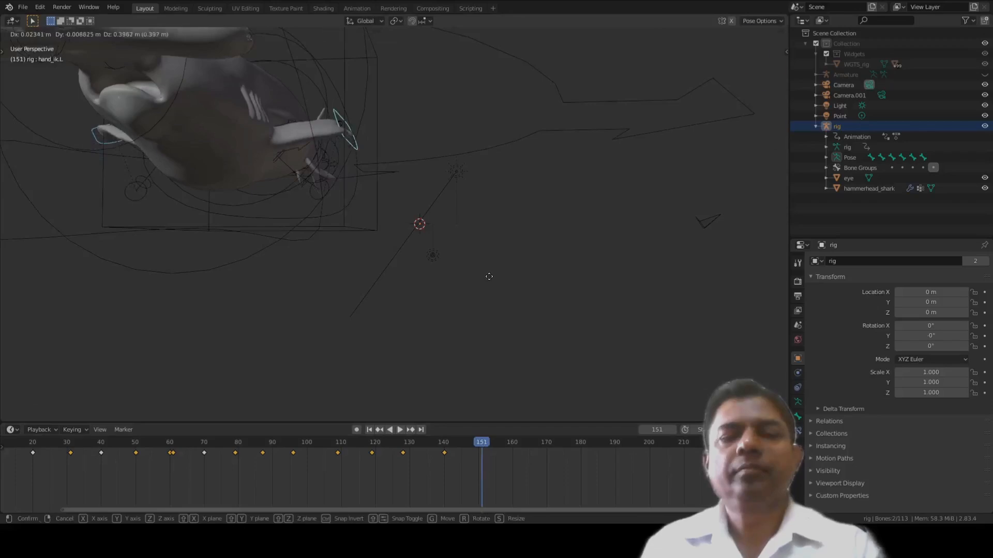
left_click(489, 276)
key("i")
left_click(488, 275)
- At frame 169, lower both pectoral fin controls until the fins slope steeply downward and insert a LocRotScale keyframe
scroll(400, 336, "down", 5)
middle_click_drag(400, 335, 425, 335, "shift")
left_click_drag(482, 440, 543, 442)
scroll(480, 331, "up", 2)
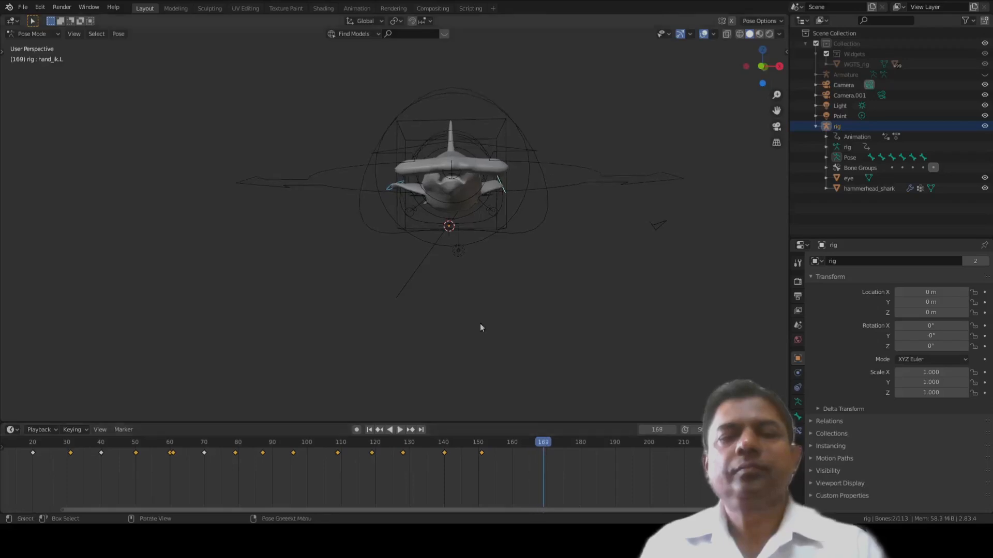
key("g")
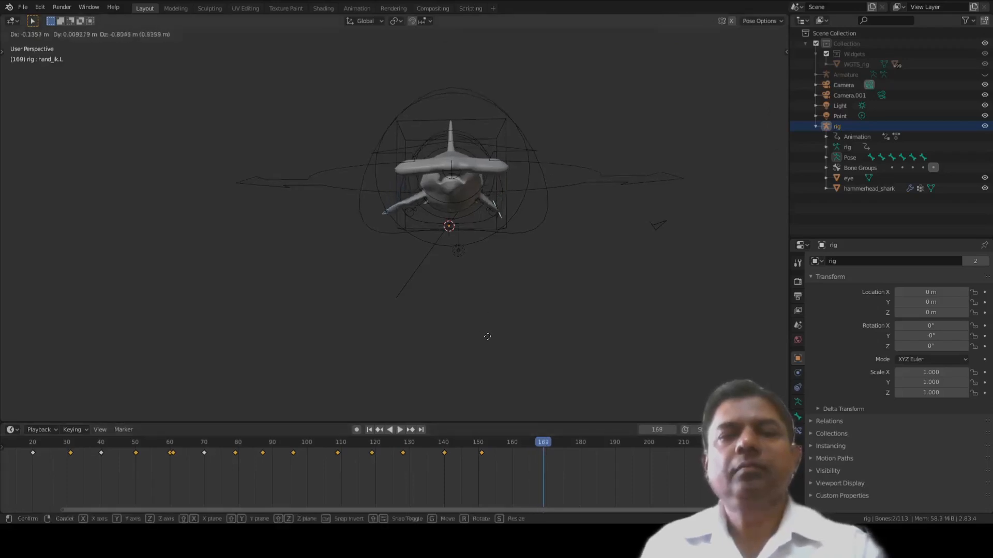
left_click(492, 339)
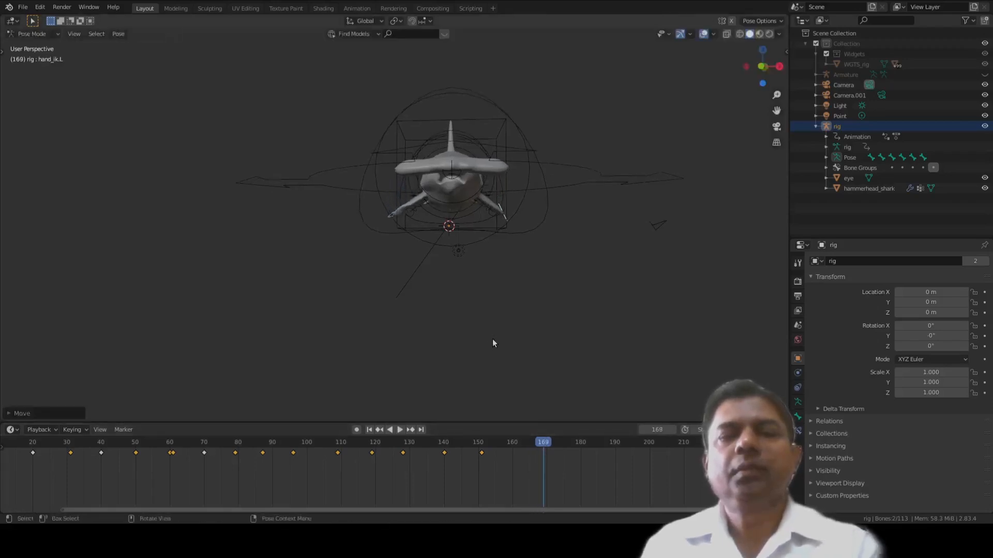
key("i")
left_click(492, 339)
- At frame 189, raise both pectoral fin controls about 0.34 m and insert a LocRotScale keyframe
middle_click_drag(492, 339, 427, 299)
left_click_drag(540, 445, 611, 444)
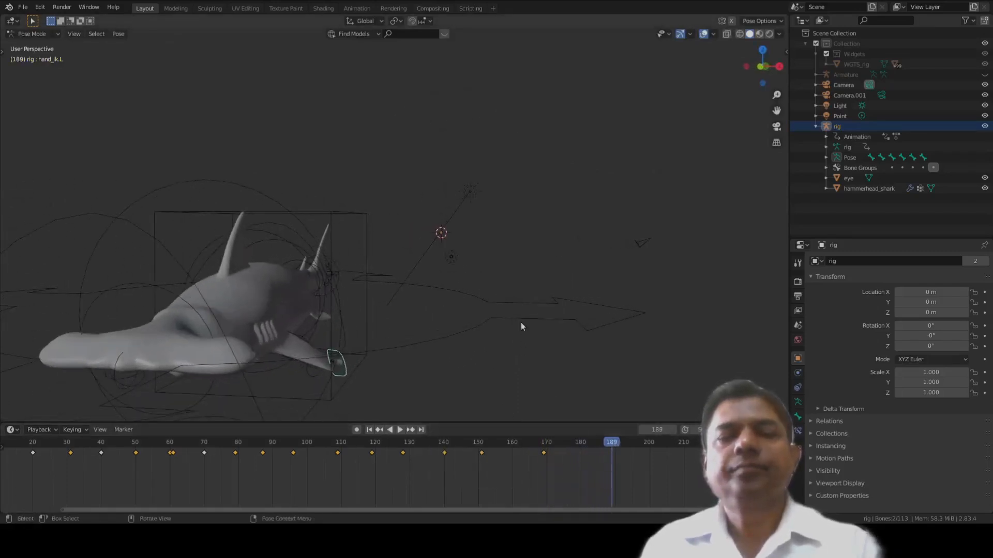
key("g")
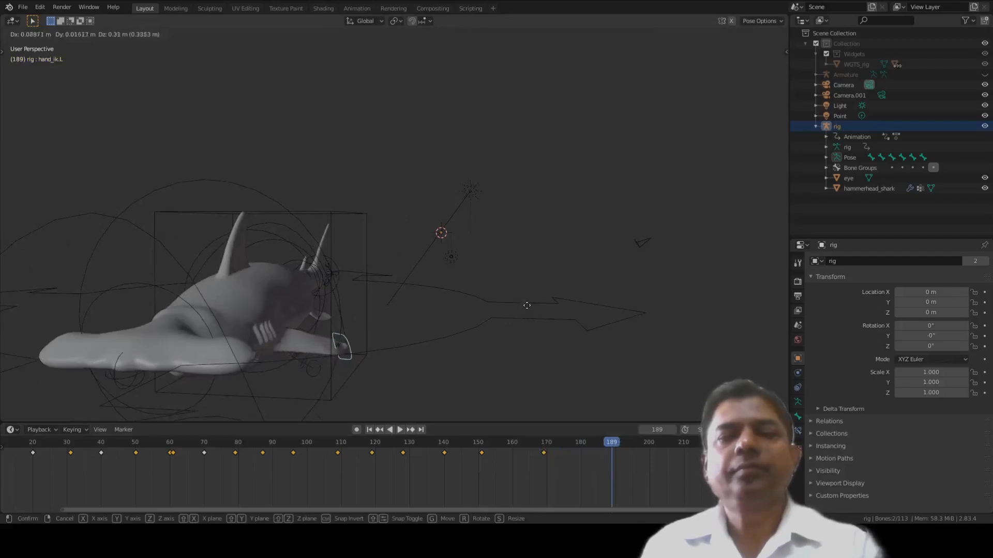
left_click(526, 305)
key("i")
left_click(527, 303)
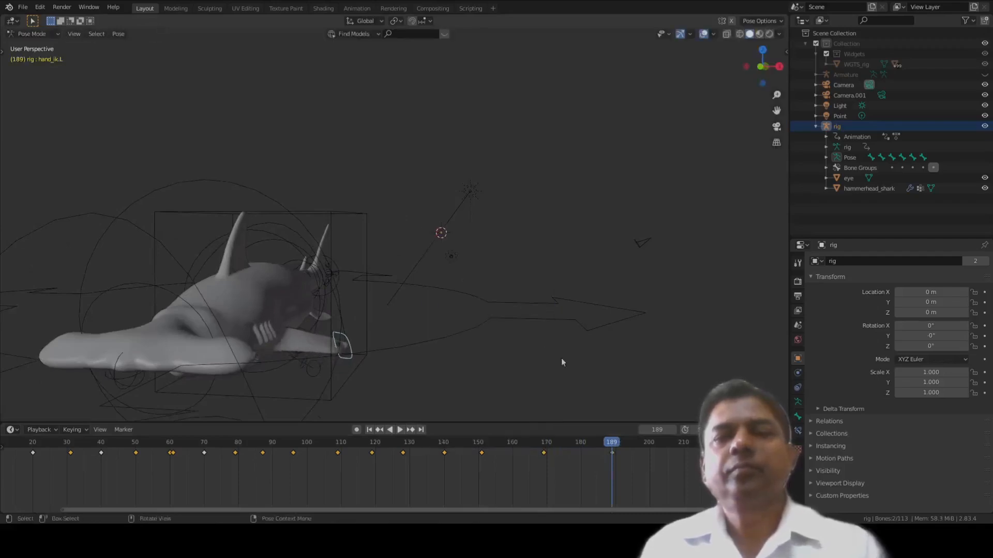
- At frame 212, lower both pectoral fin controls about 0.82 m and insert a LocRotScale keyframe
key("space")
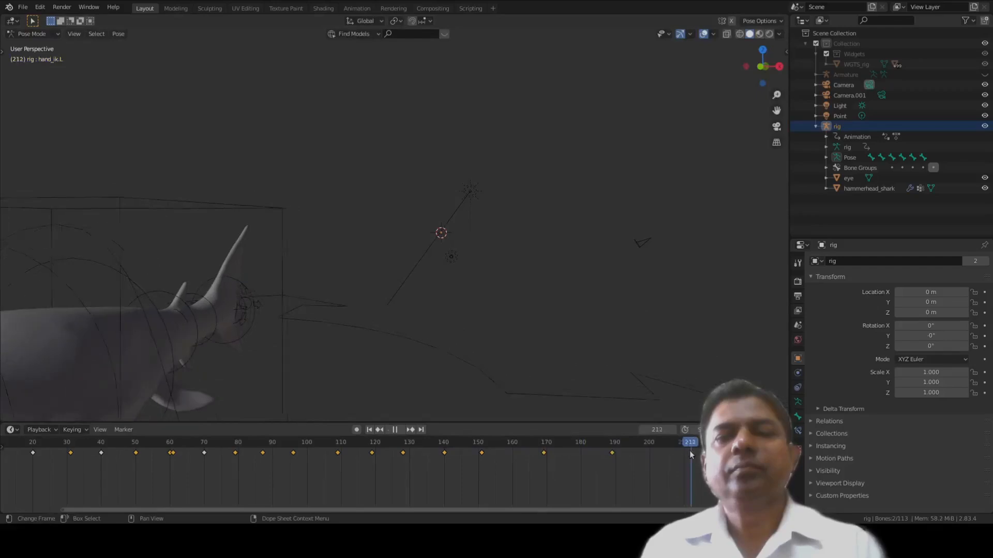
scroll(536, 340, "down", 5)
key("space")
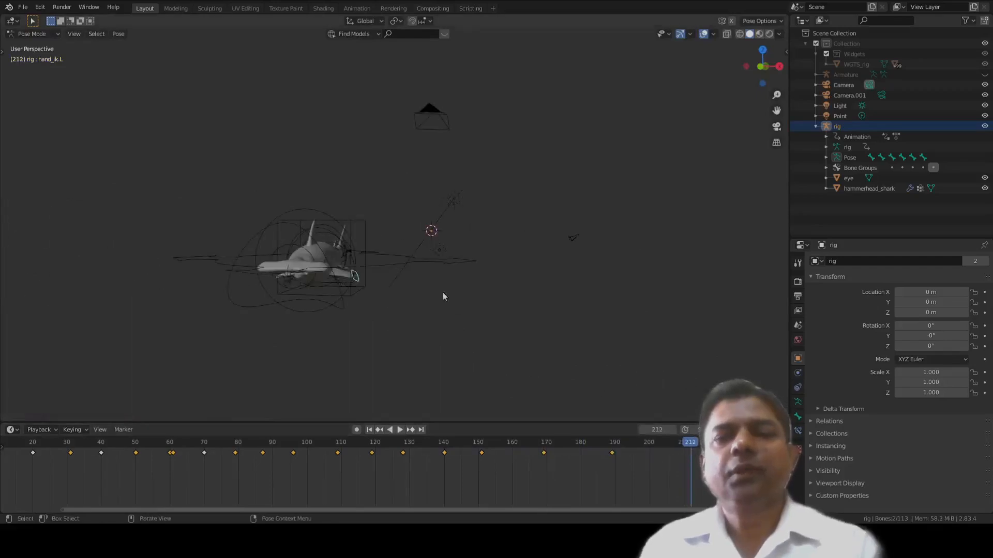
key("g")
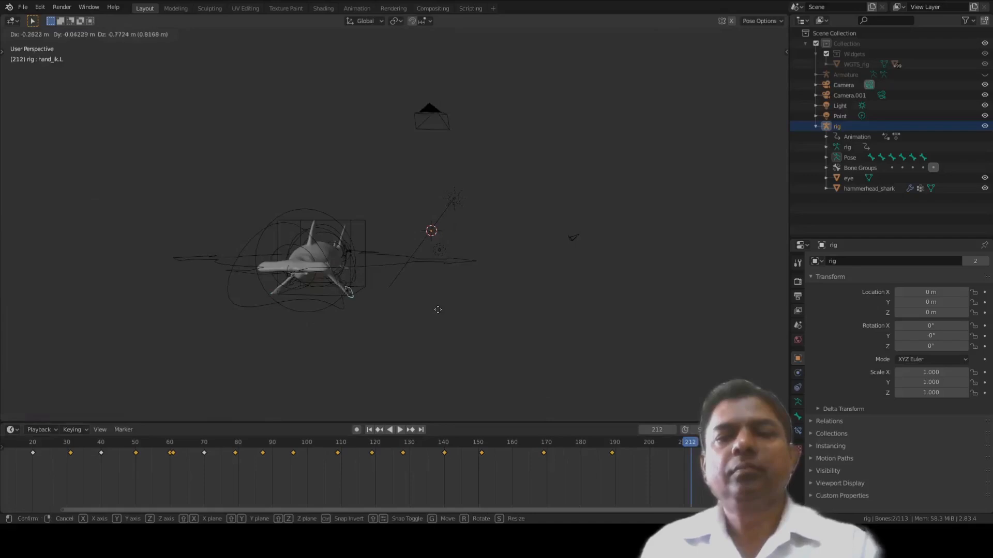
left_click(438, 310)
key("i")
left_click(437, 309)
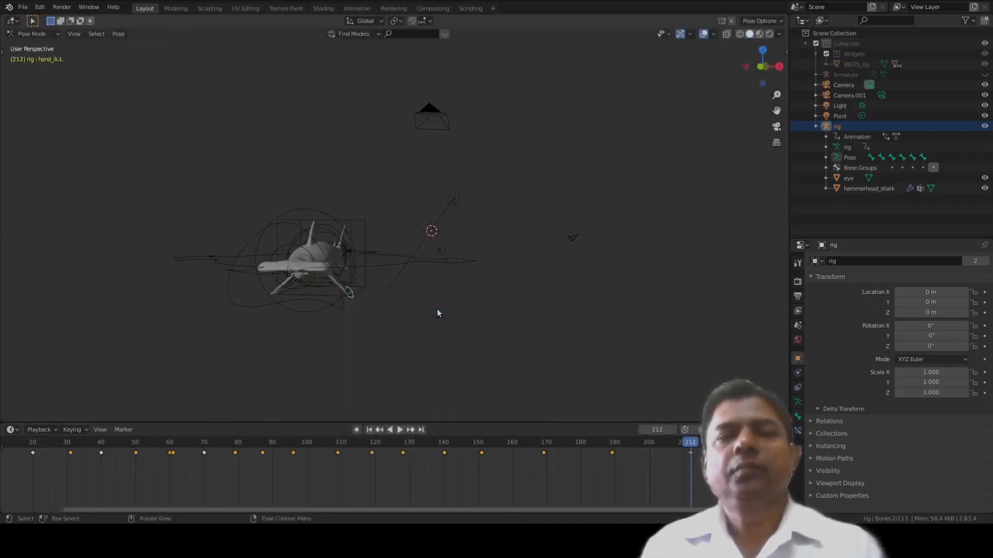
- Play back the swimming animation to review the pectoral fin movement, stopping at frame 120
key("space")
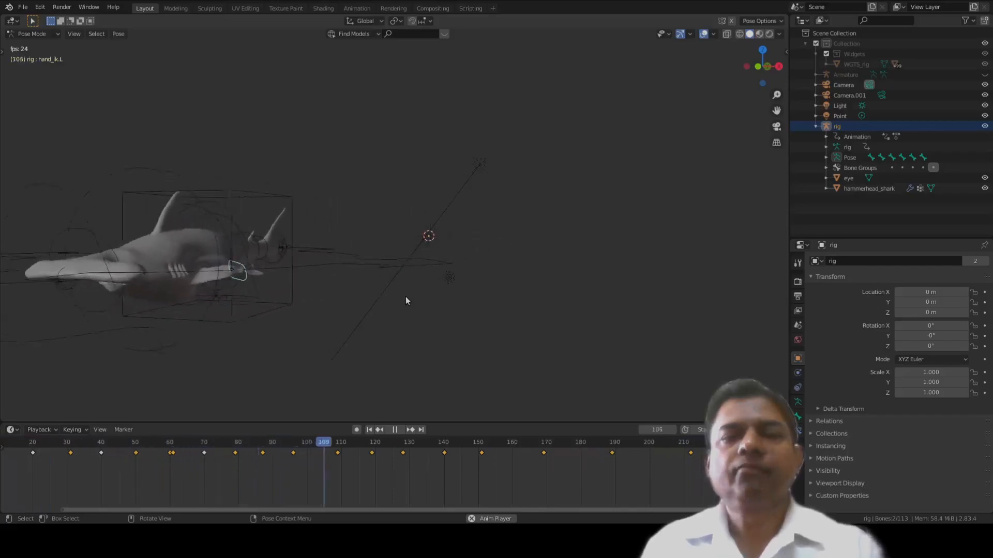
key("space")
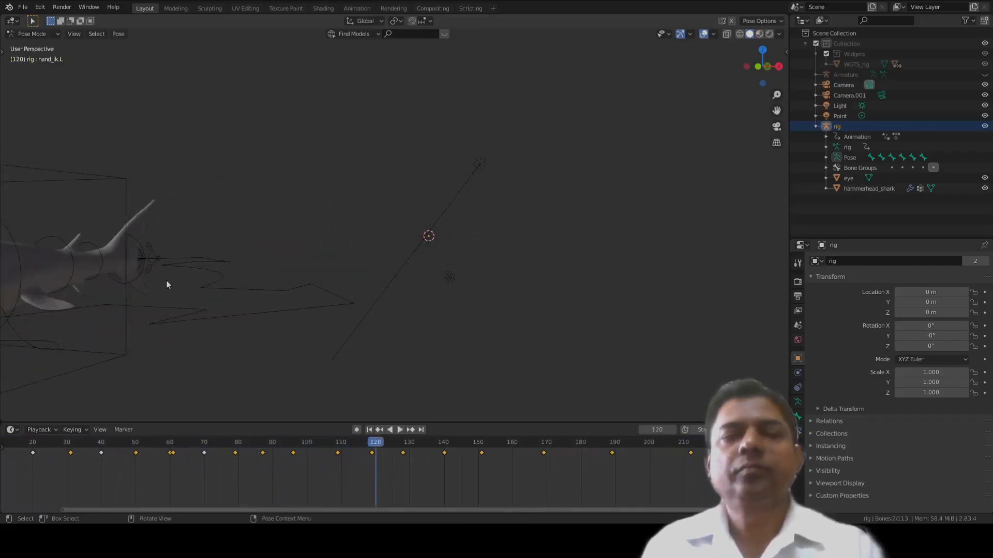
- At frame 20, try rotating the shark's spine_fk control about global Z, check the bend from above, and undo it
left_click(23, 284)
middle_click_drag(23, 283, 110, 280)
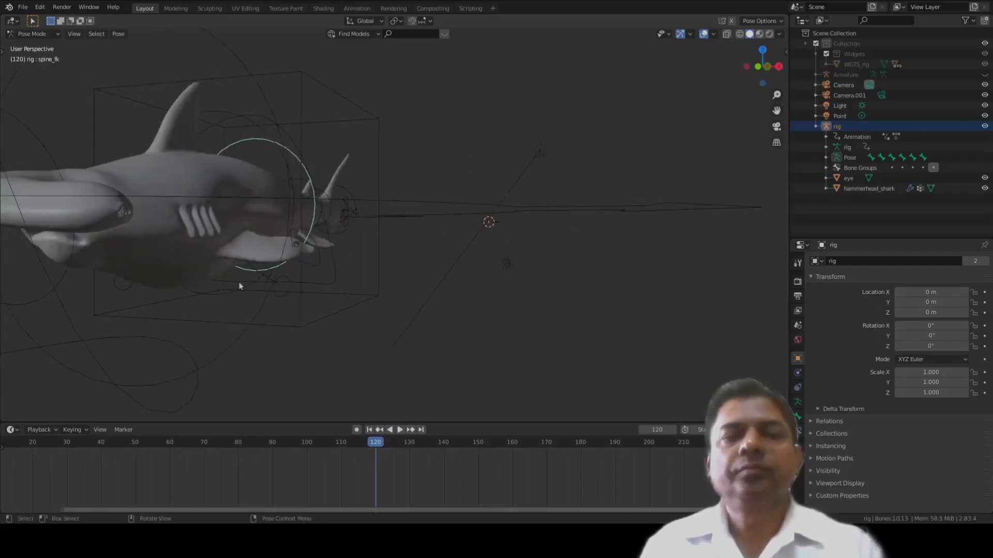
left_click_drag(374, 442, 30, 444)
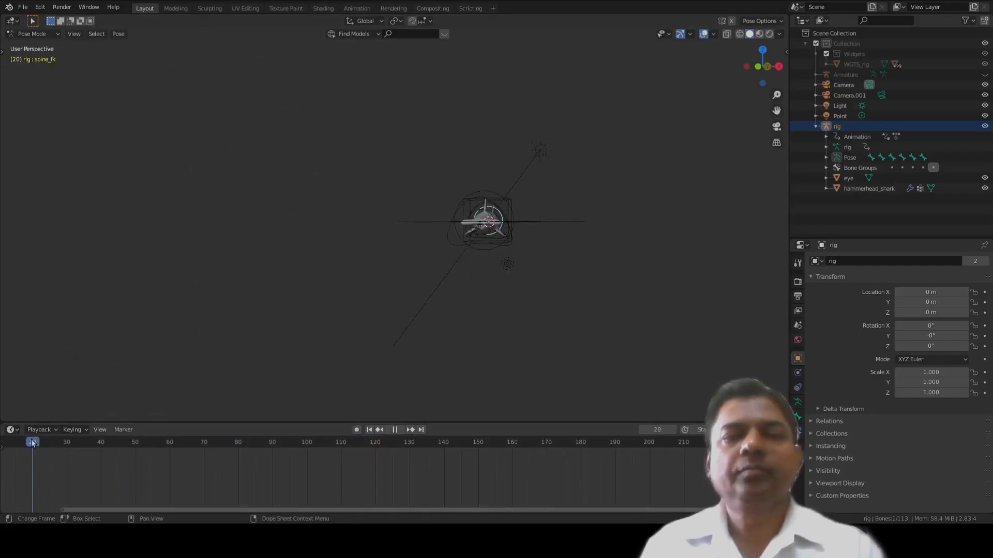
scroll(279, 324, "up", 2)
scroll(297, 309, "up", 3)
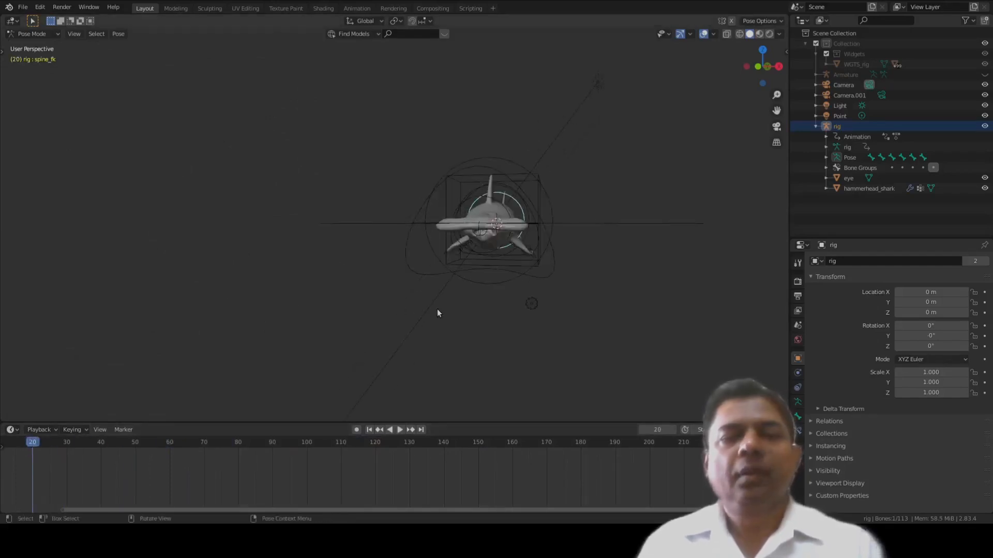
key("r")
key("z")
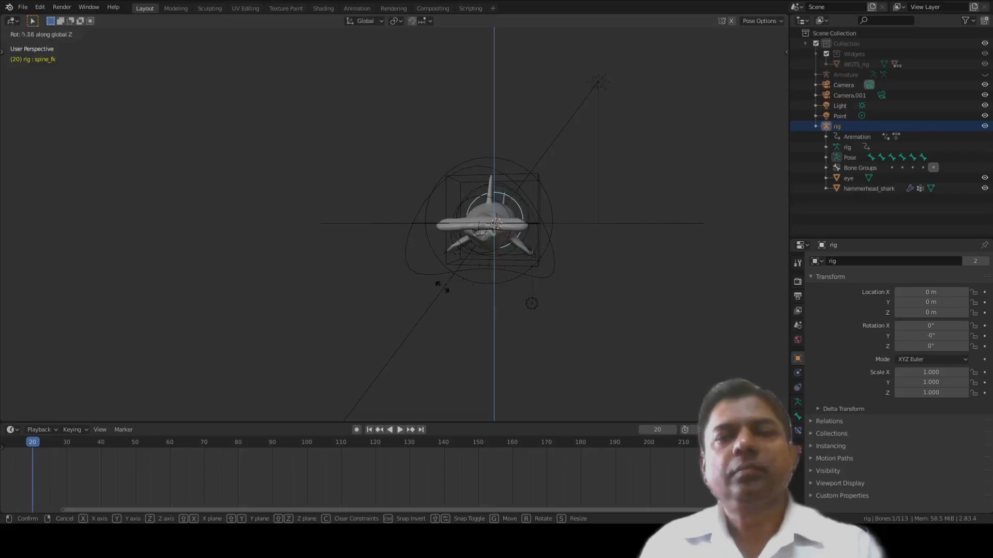
left_click(394, 282)
middle_click_drag(434, 258, 433, 272)
middle_click_drag(479, 307, 477, 268)
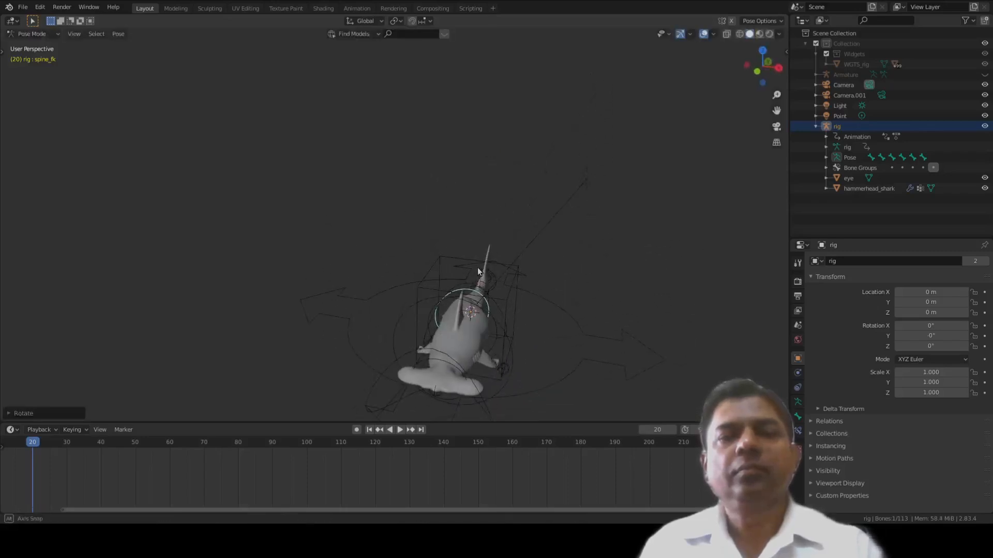
middle_click_drag(473, 308, 478, 275)
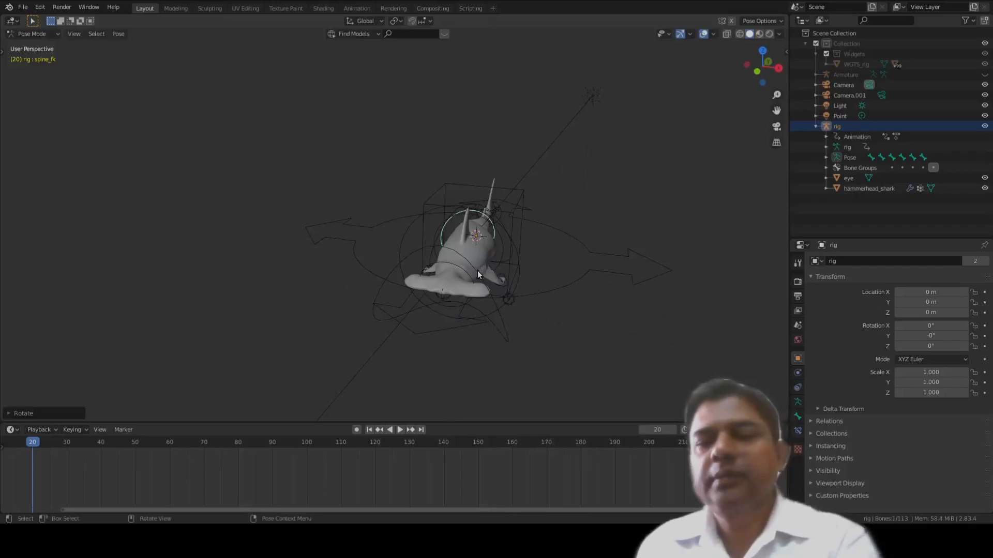
key("KP_7")
middle_click_drag(474, 282, 424, 154, "shift")
scroll(429, 183, "up", 6)
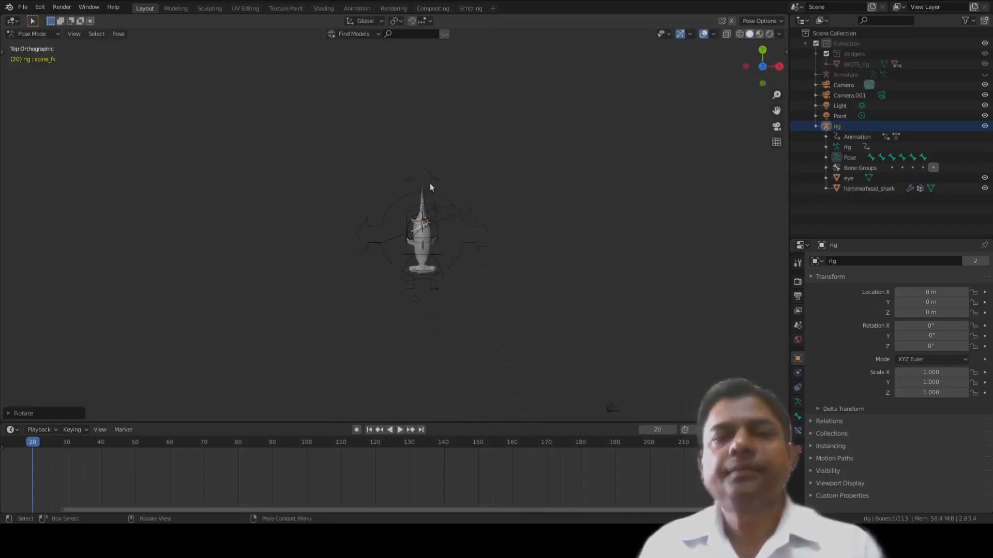
key("ctrl+z")
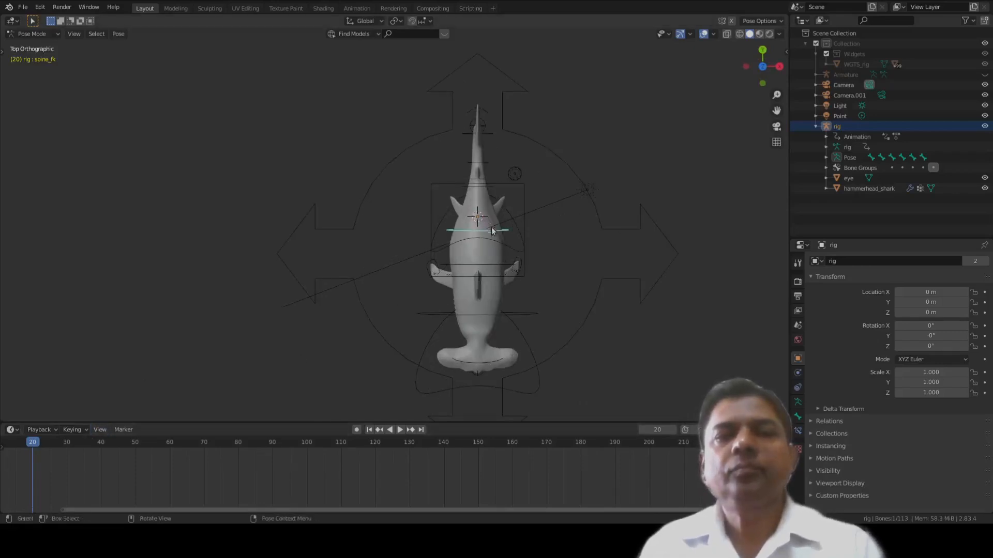
- At frame 20, rotate the tail control about 20° around global Z and insert a LocRotScale keyframe
scroll(486, 213, "up", 2)
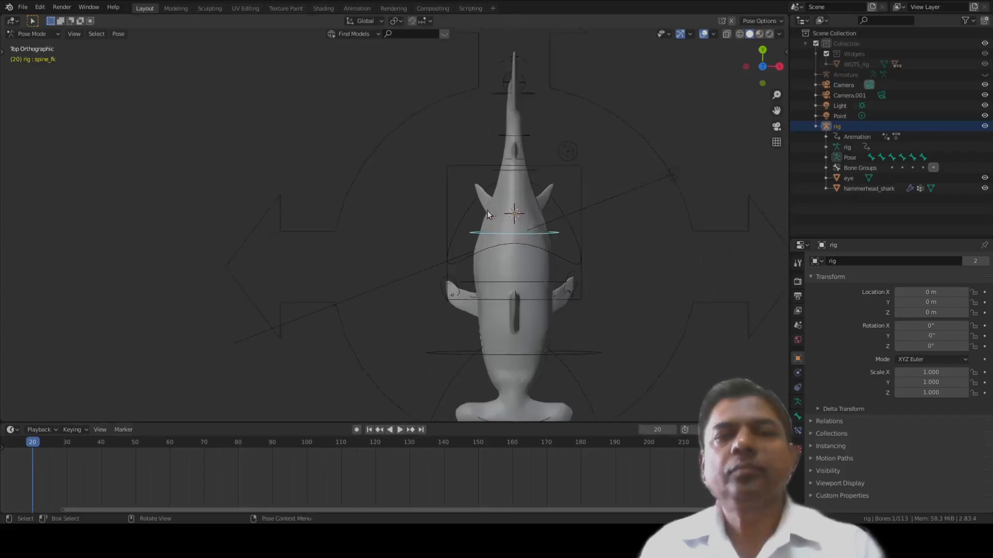
left_click(519, 171)
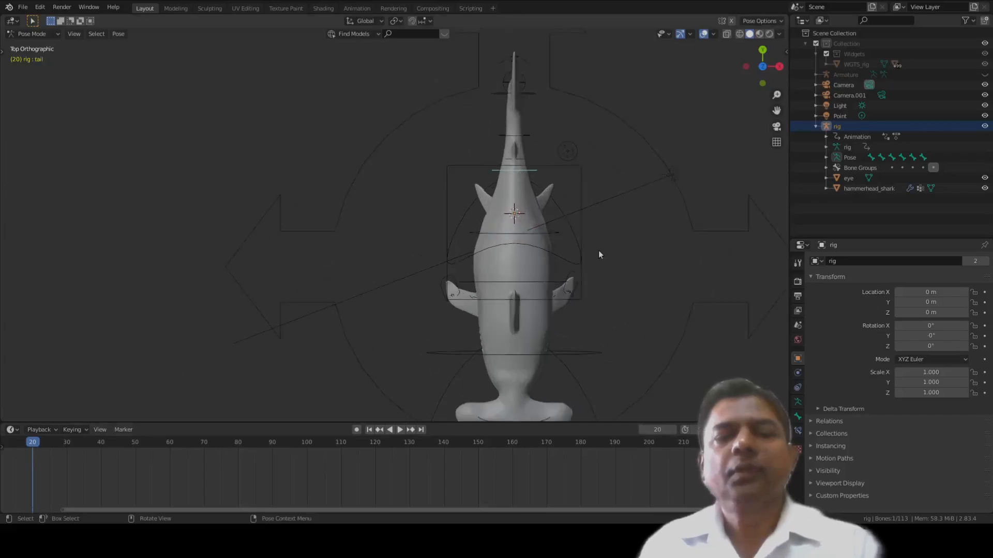
key("r")
key("z")
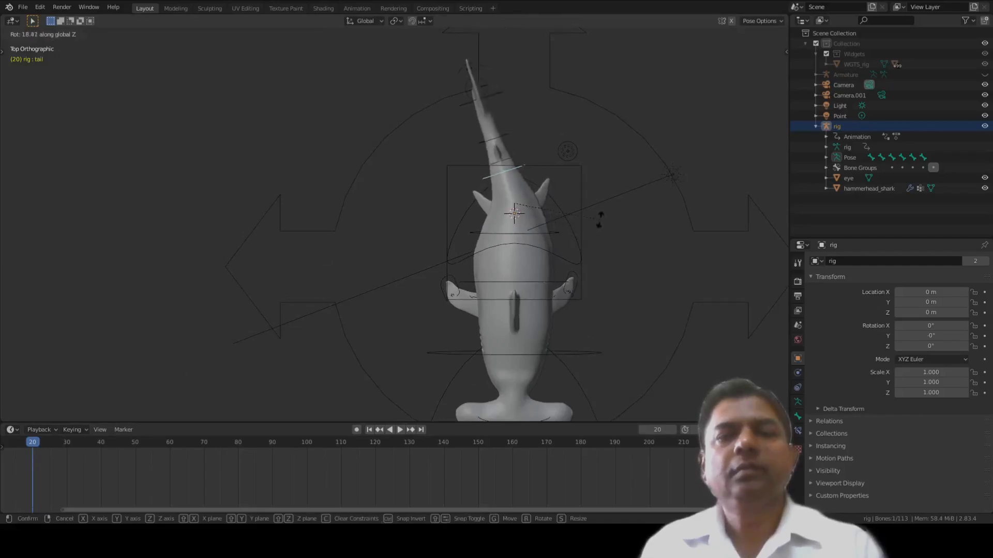
left_click(600, 218)
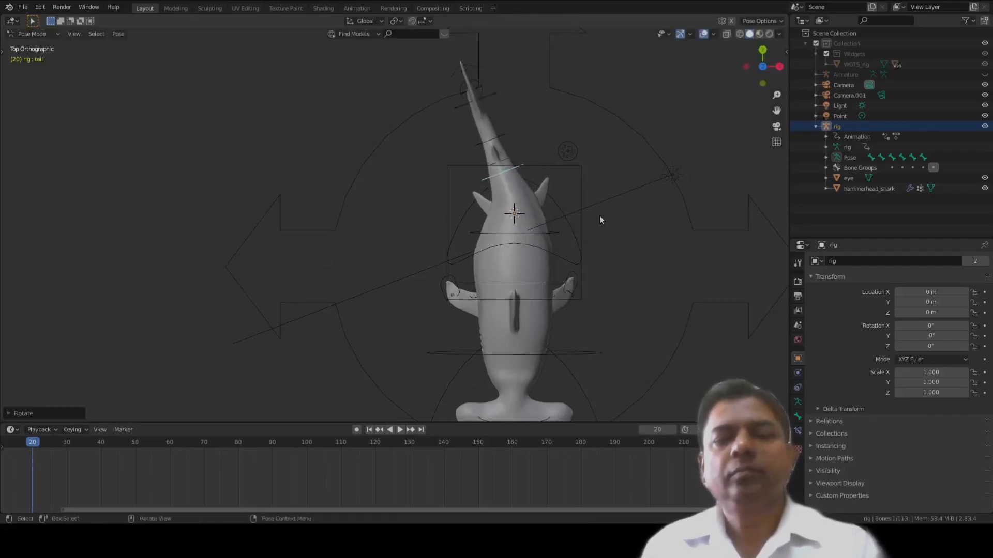
key("i")
left_click(576, 233)
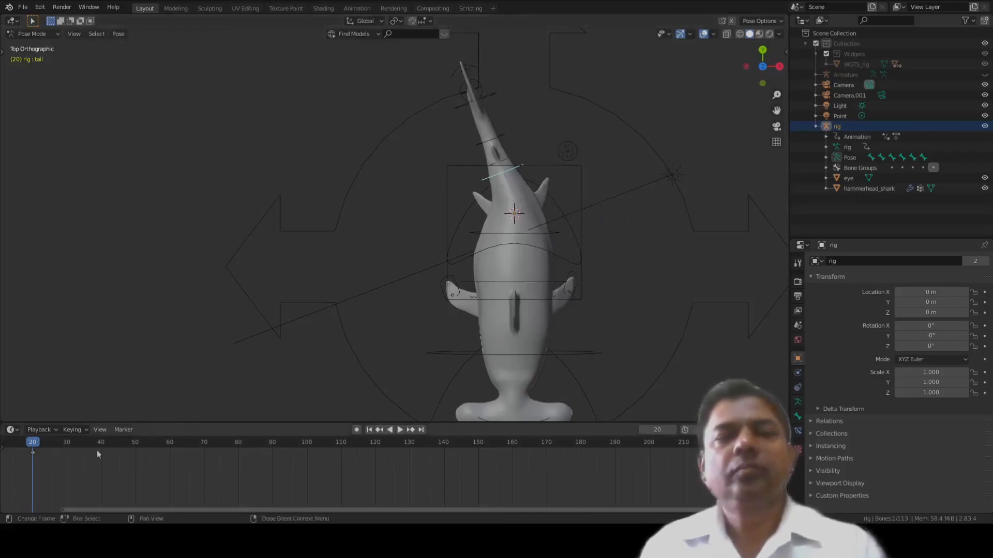
- At frame 45, rotate the tail control around global Z to bend toward the opposite side and insert a LocRotScale keyframe
left_click_drag(34, 445, 119, 445)
key("r")
key("z")
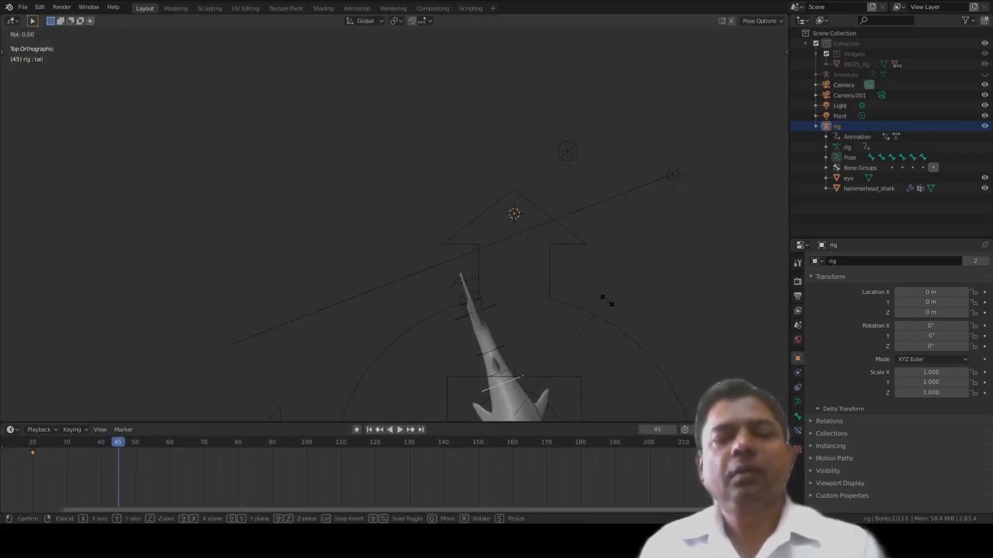
left_click(611, 393)
key("i")
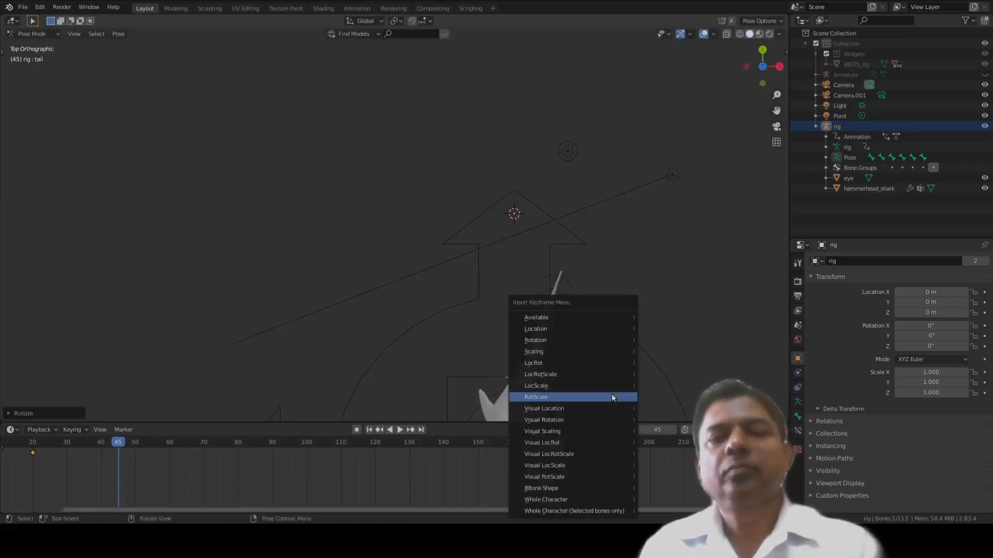
left_click(610, 377)
middle_click_drag(526, 364, 419, 101, "shift")
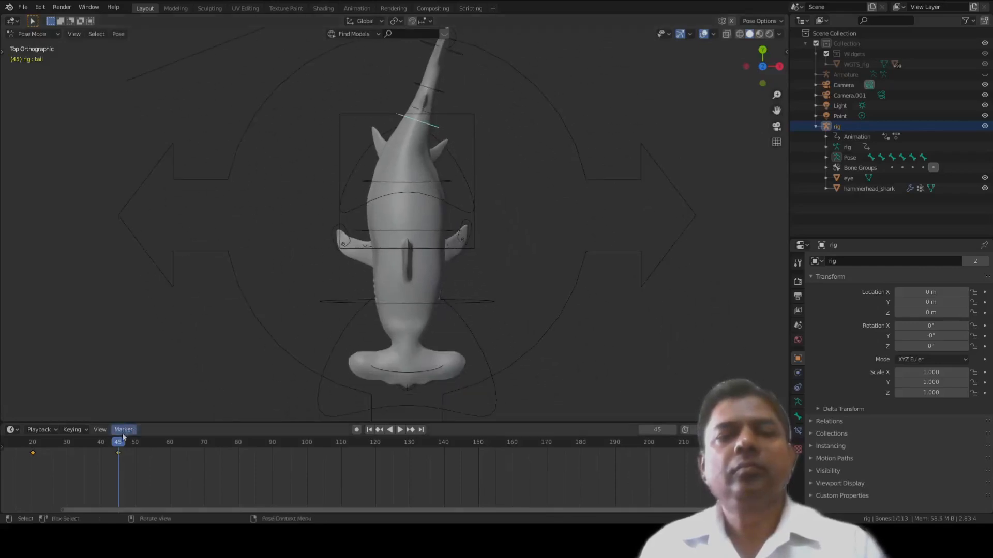
- Try swinging the tail control back to the other side around global Z at frame 70, without keyframing it
left_click_drag(113, 445, 203, 448)
middle_click_drag(367, 350, 341, 149, "shift")
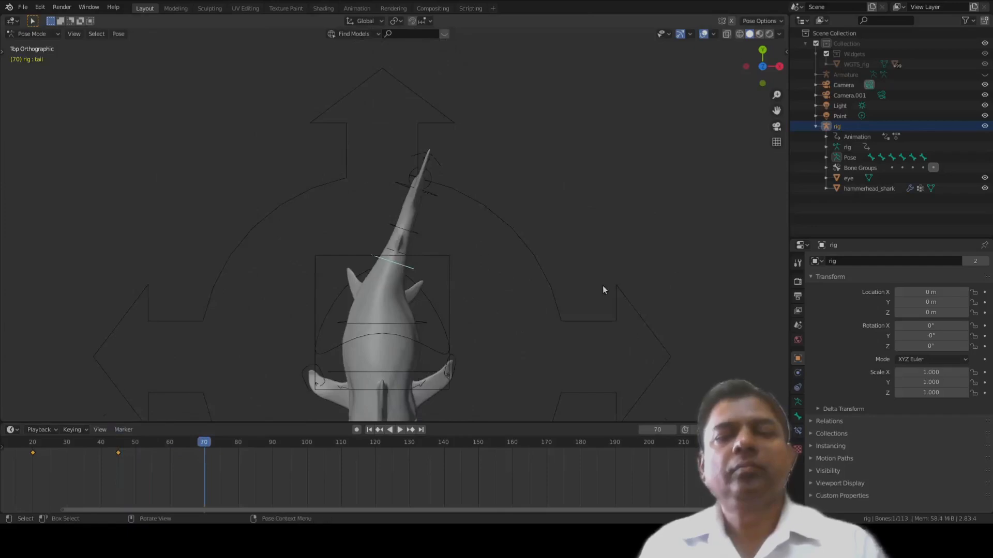
key("r")
key("z")
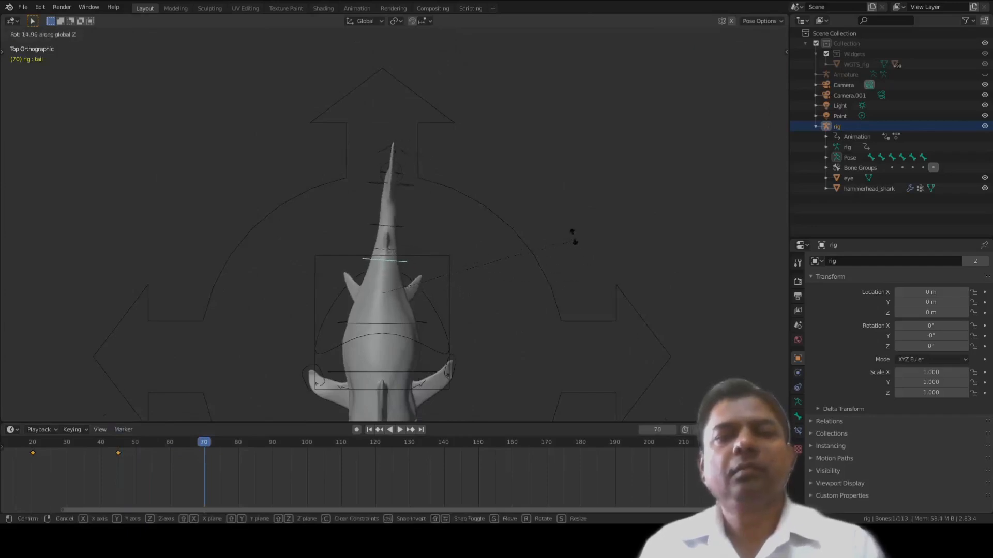
left_click(520, 168)
scroll(504, 253, "down", 1)
middle_click_drag(493, 286, 486, 193, "shift")
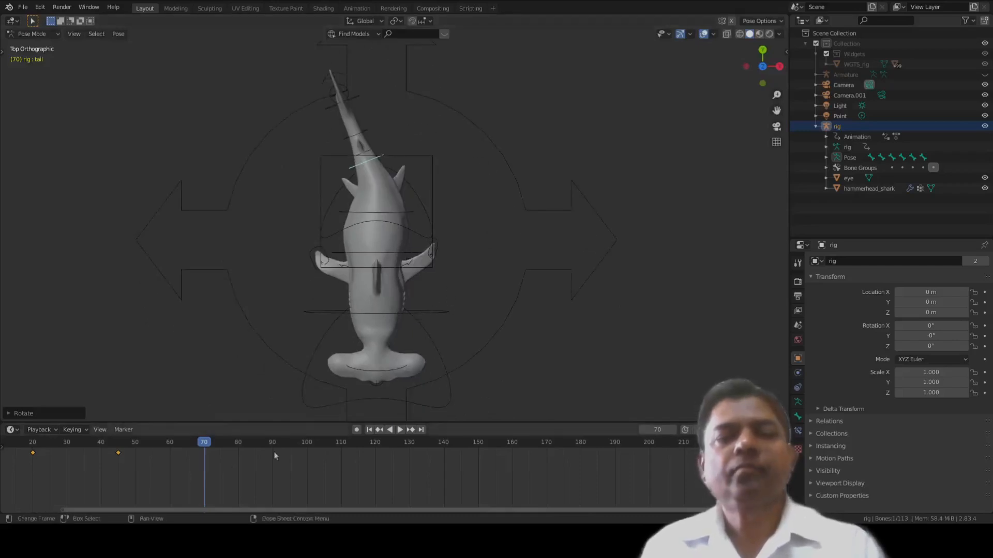
left_click_drag(181, 443, 156, 448)
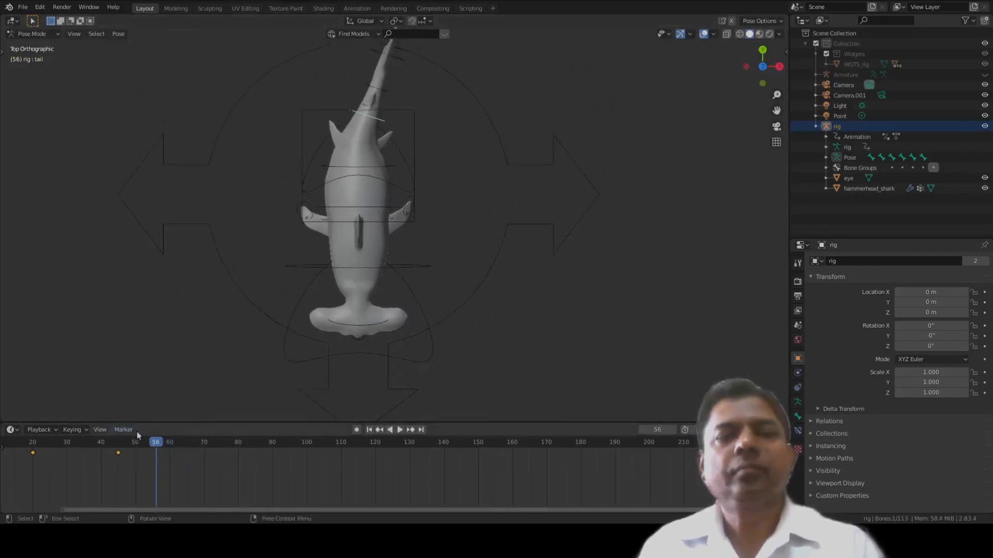
- At frame 69, rotate the tail control about 38° around global Z and insert a LocRotScale keyframe
left_click_drag(156, 446, 200, 452)
key("r")
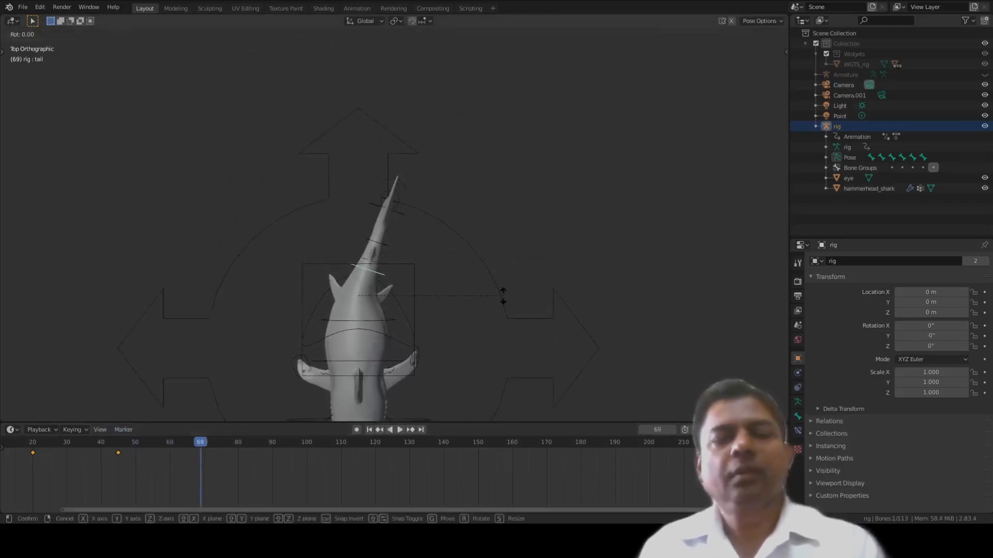
key("z")
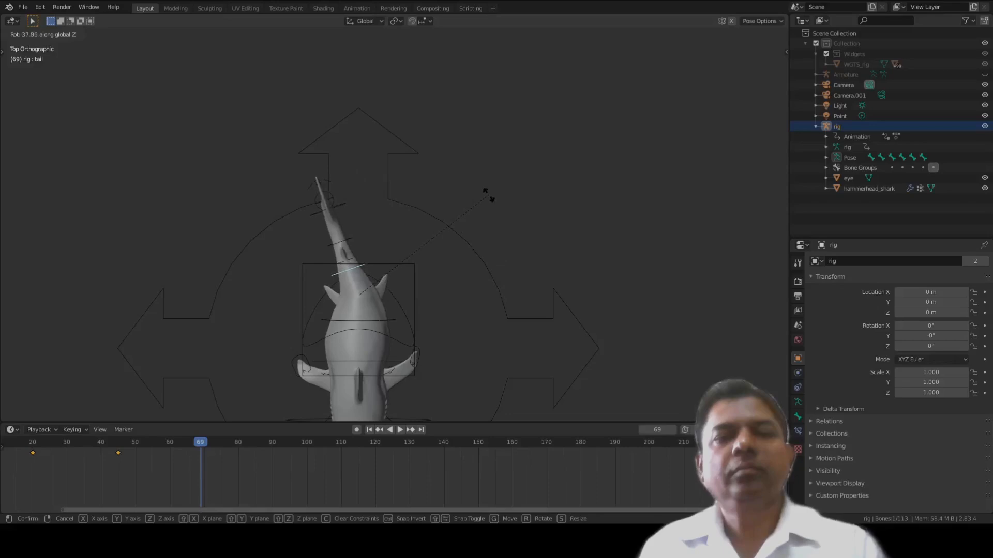
left_click(489, 187)
key("i")
left_click(488, 188)
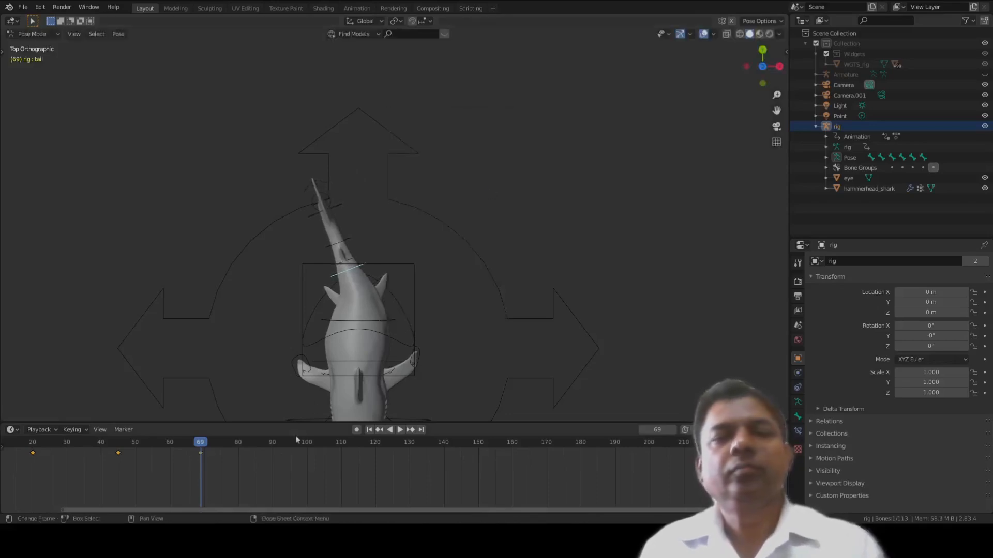
- At frame 90, rotate the tail control about -41° around global Z and insert a LocRotScale keyframe
left_click_drag(201, 444, 273, 457)
scroll(216, 284, "down", 5)
middle_click_drag(395, 329, 405, 194, "shift")
scroll(413, 202, "up", 1)
key("r")
key("z")
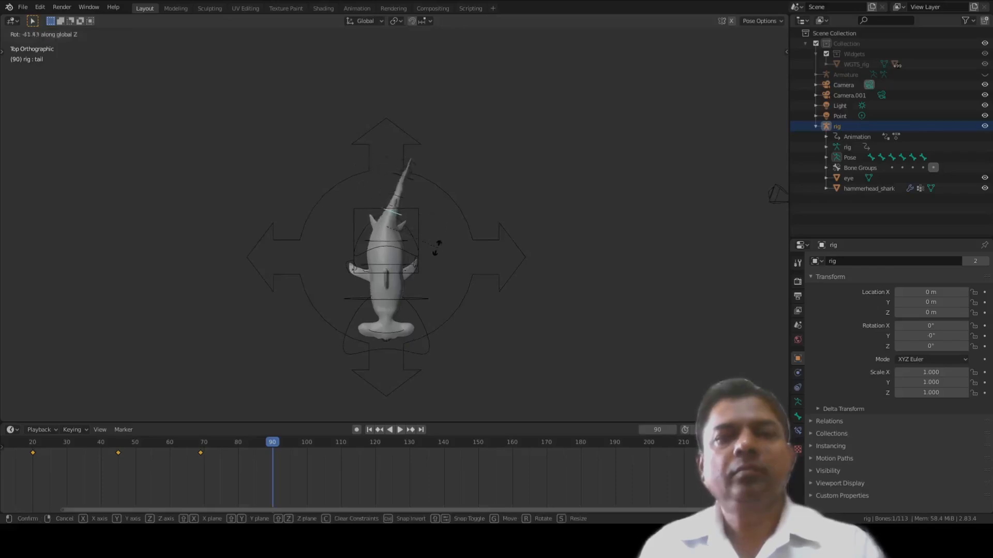
left_click(437, 247)
key("i")
left_click(436, 247)
scroll(409, 232, "up", 3)
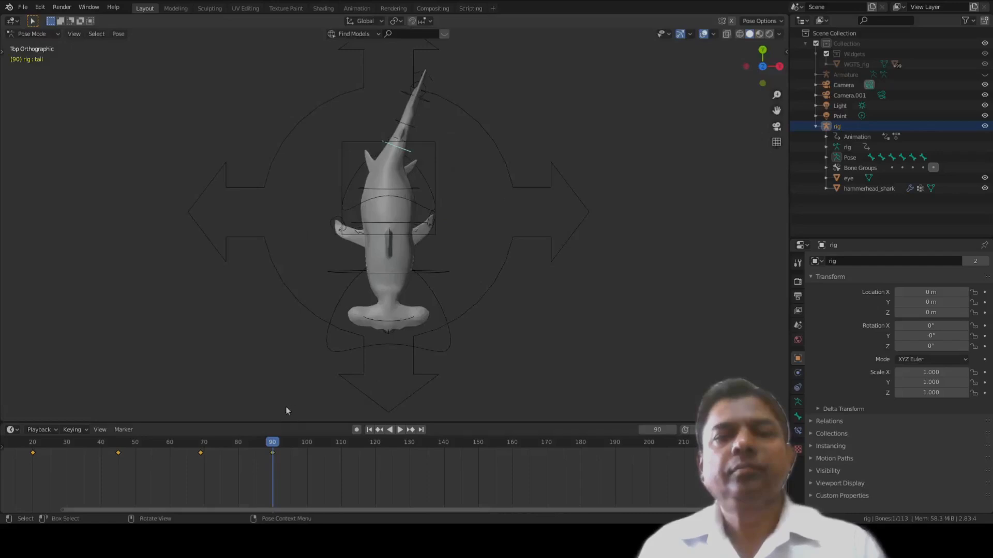
- At frame 113, rotate the tail control about 48° around global Z and insert a LocRotScale keyframe
left_click_drag(278, 449, 352, 450)
middle_click_drag(417, 339, 430, 110, "shift")
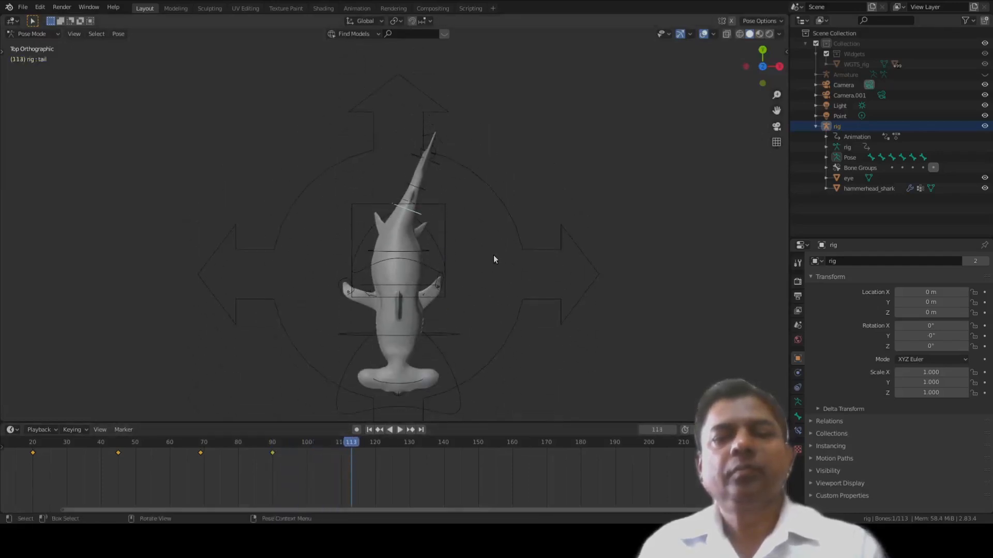
key("r")
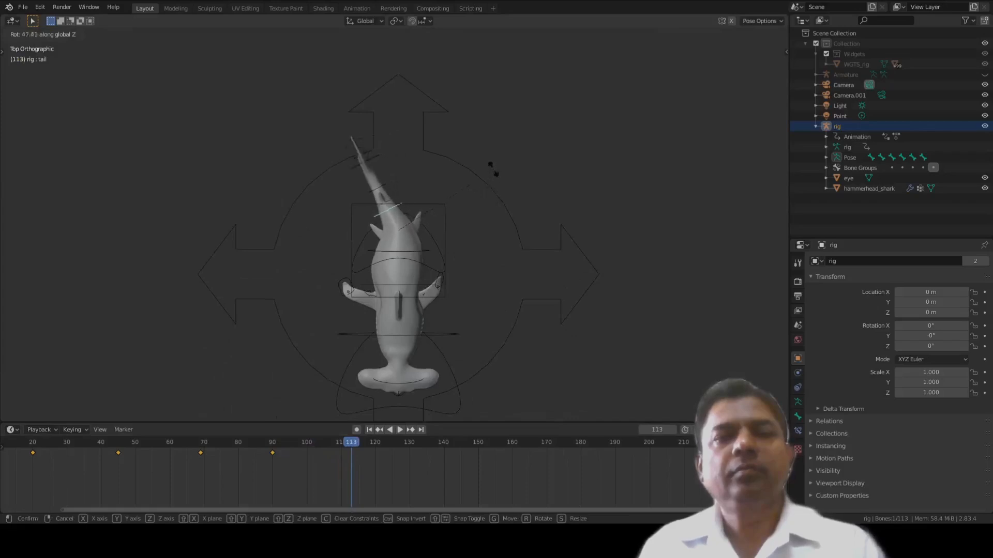
left_click(492, 170)
key("i")
left_click(493, 166)
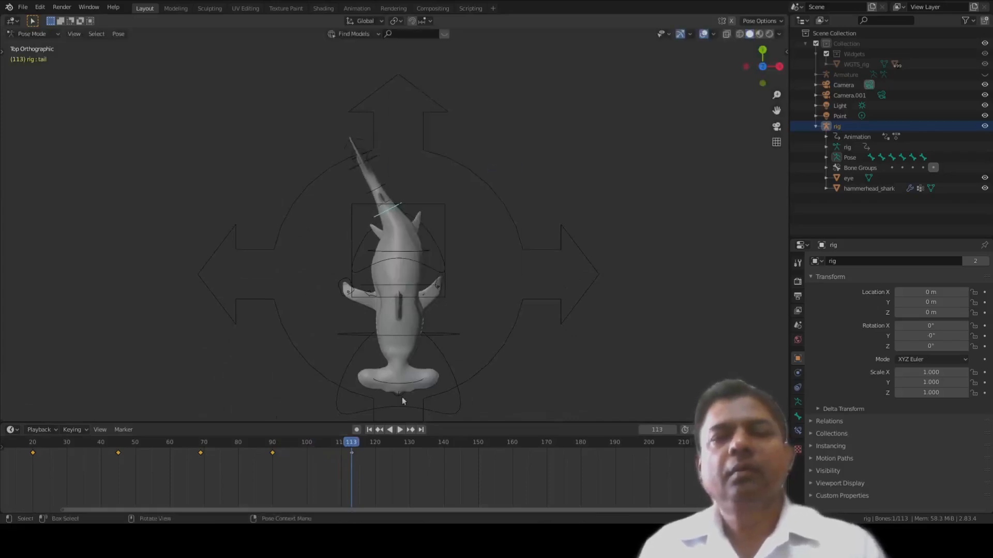
- At frame 141, swing the tail control strongly to the opposite side and insert a LocRotScale keyframe
key("space")
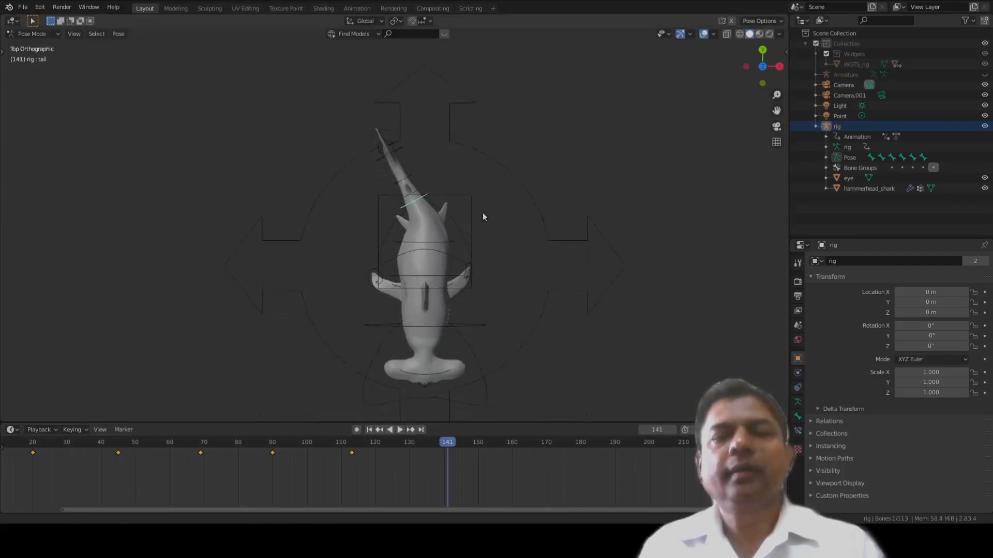
key("r")
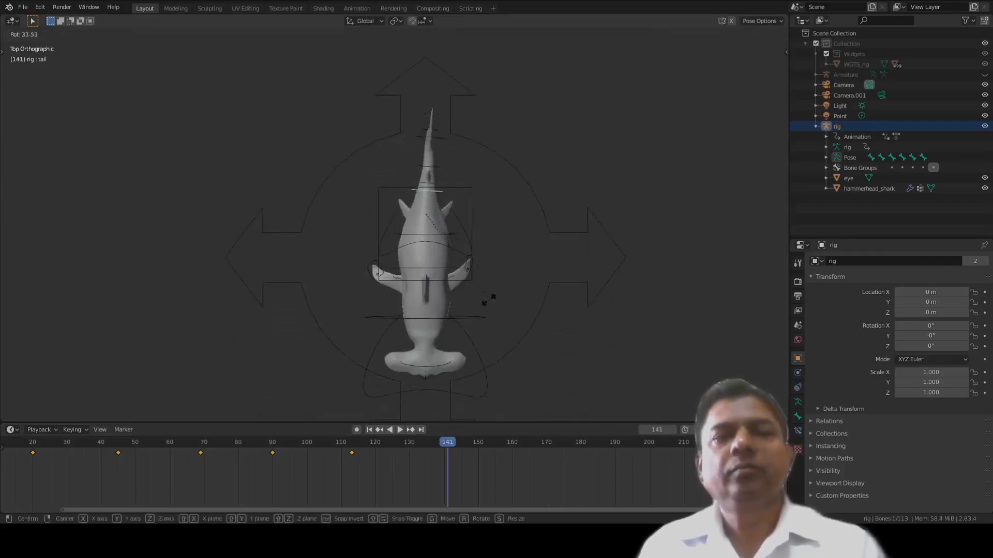
left_click(441, 321)
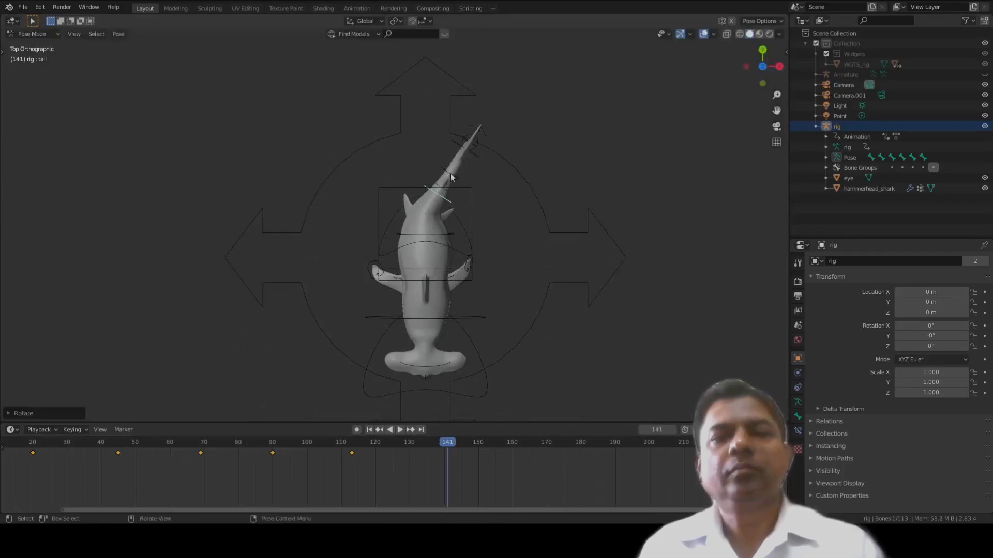
key("i")
left_click(477, 193)
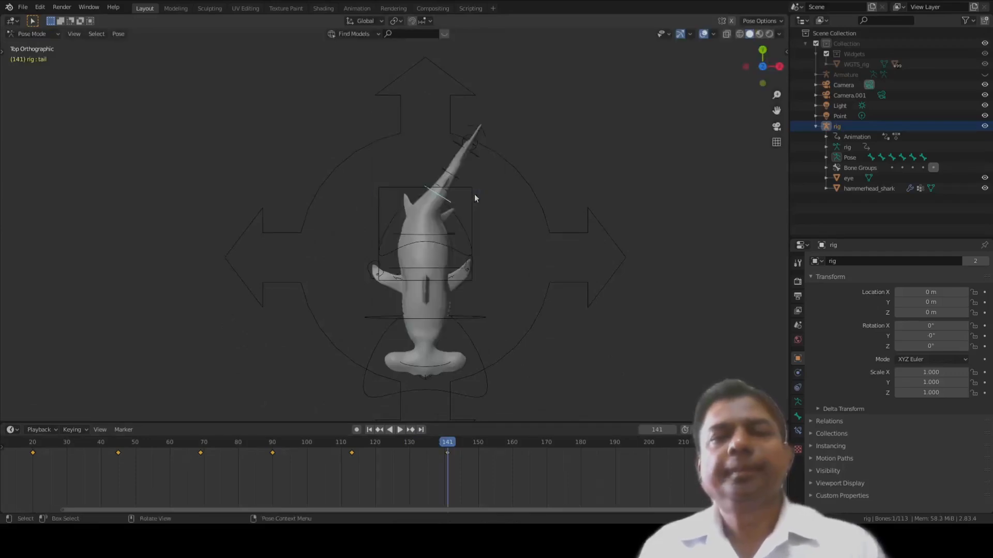
- At frame 141, rotate the tail.001 control further in the tail's bending direction and insert a LocRotScale keyframe
key("r")
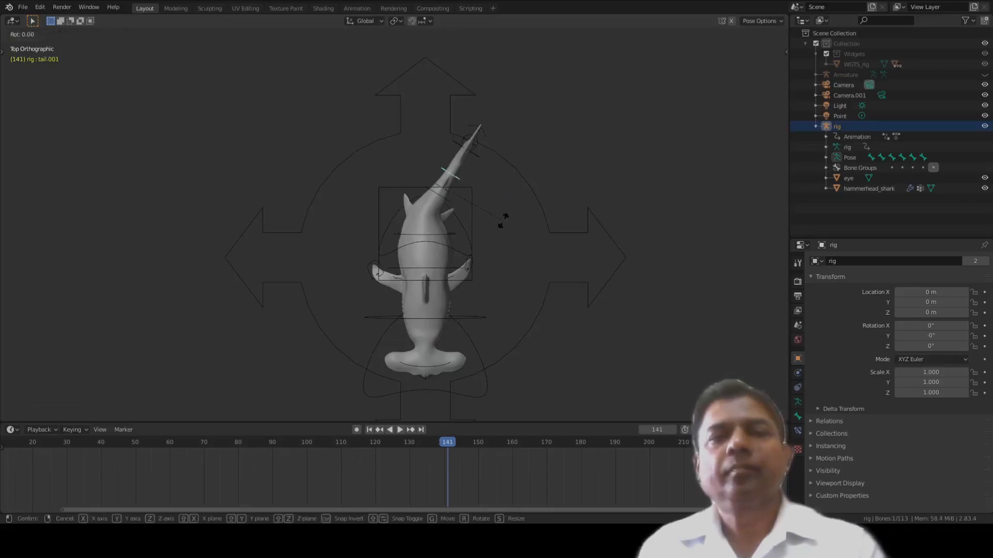
left_click(494, 243)
key("i")
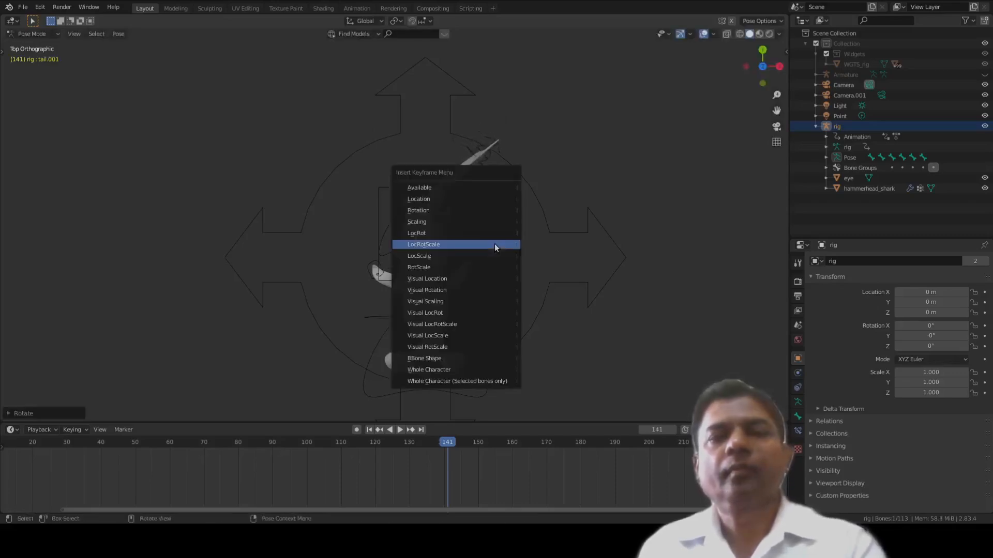
left_click(495, 244)
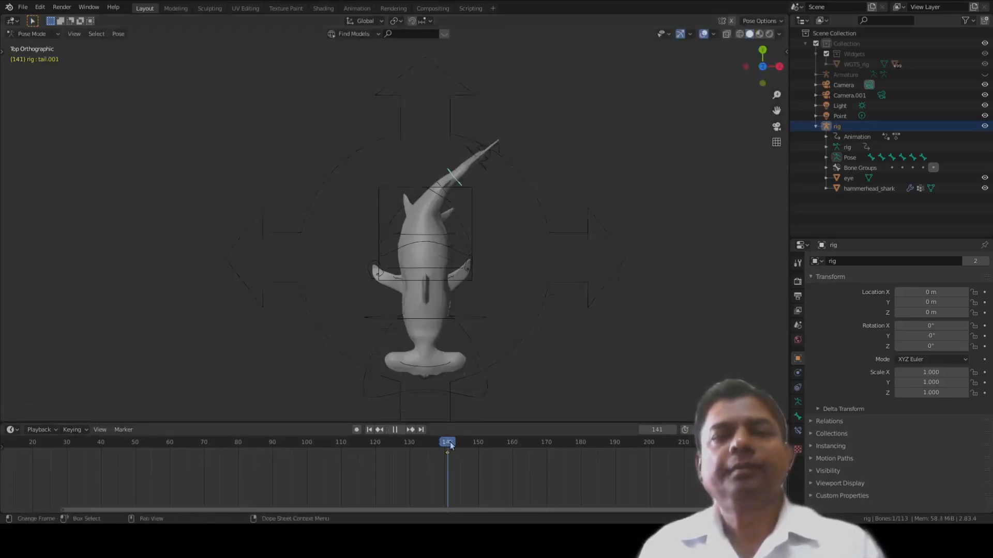
- At frame 169, swing the tail control to the opposite side and insert a LocRotScale keyframe
key("space")
key("space")
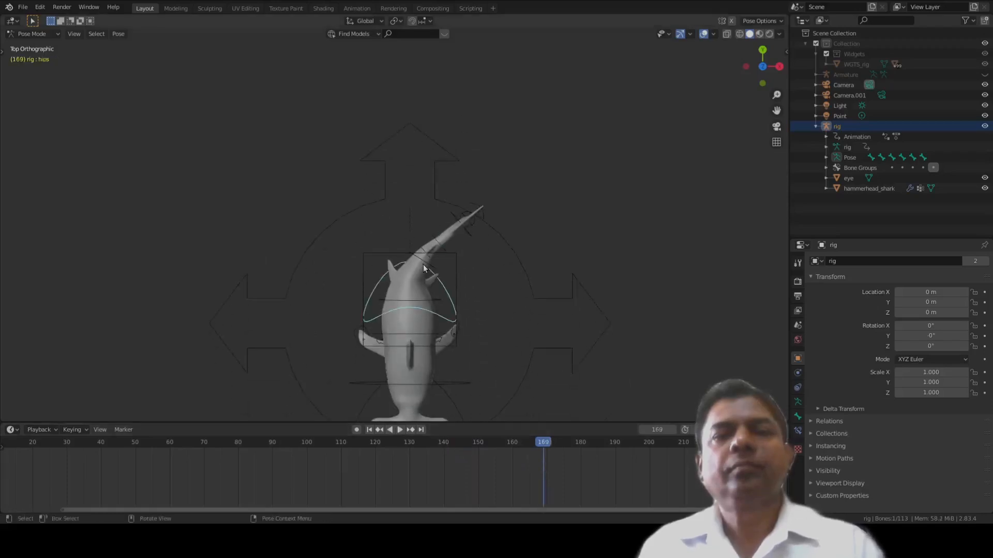
left_click(423, 265)
key("r")
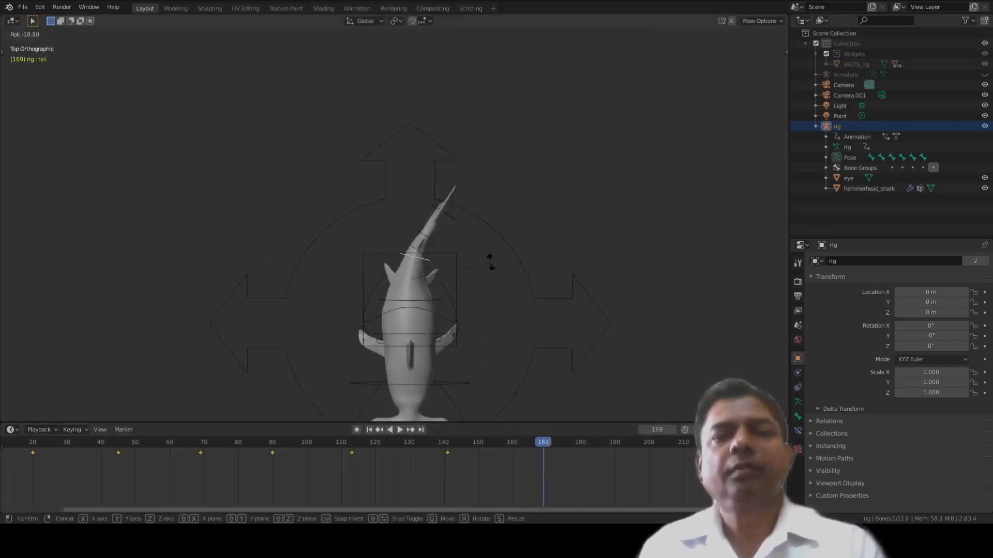
left_click(466, 198)
key("i")
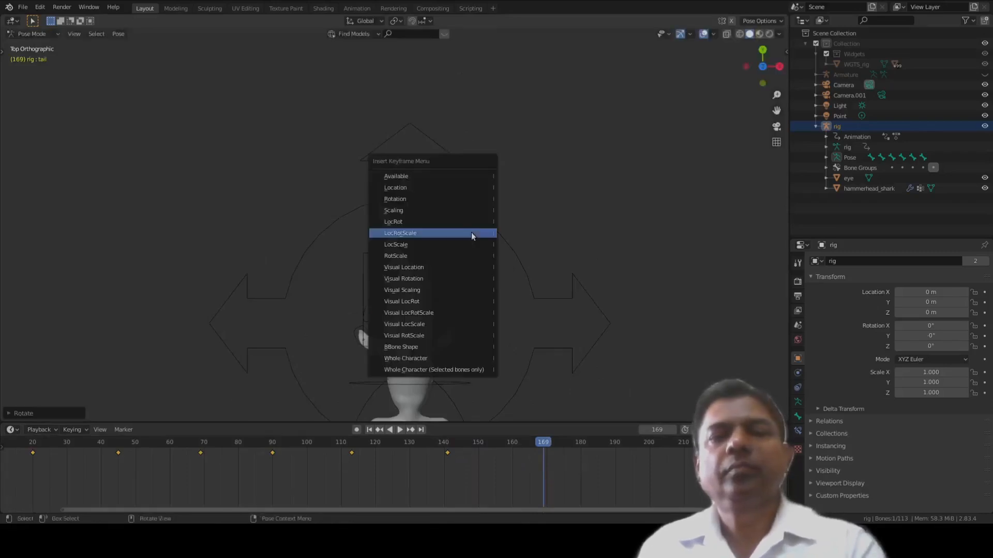
left_click(470, 232)
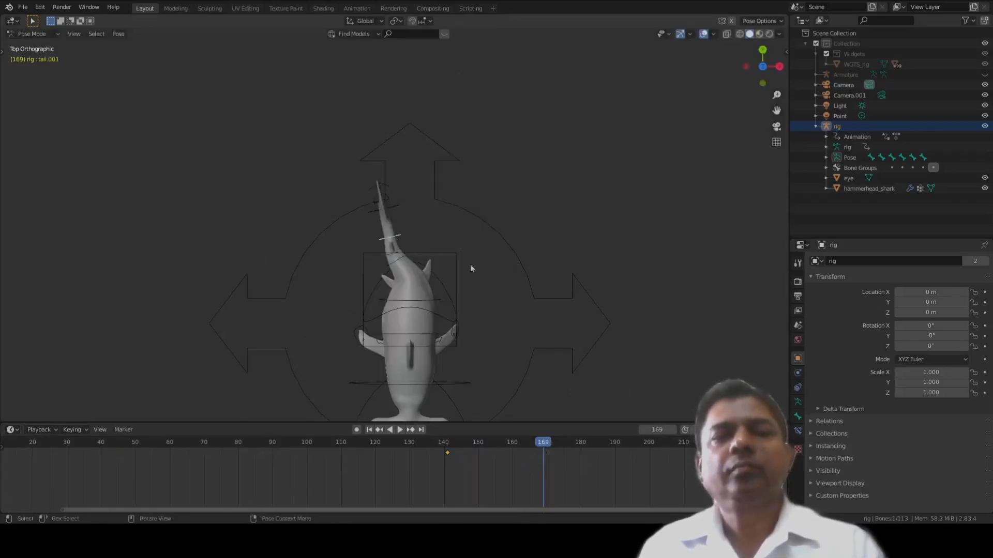
- At frame 169, rotate the tail.001 control about -36° and insert a LocRotScale keyframe
key("r")
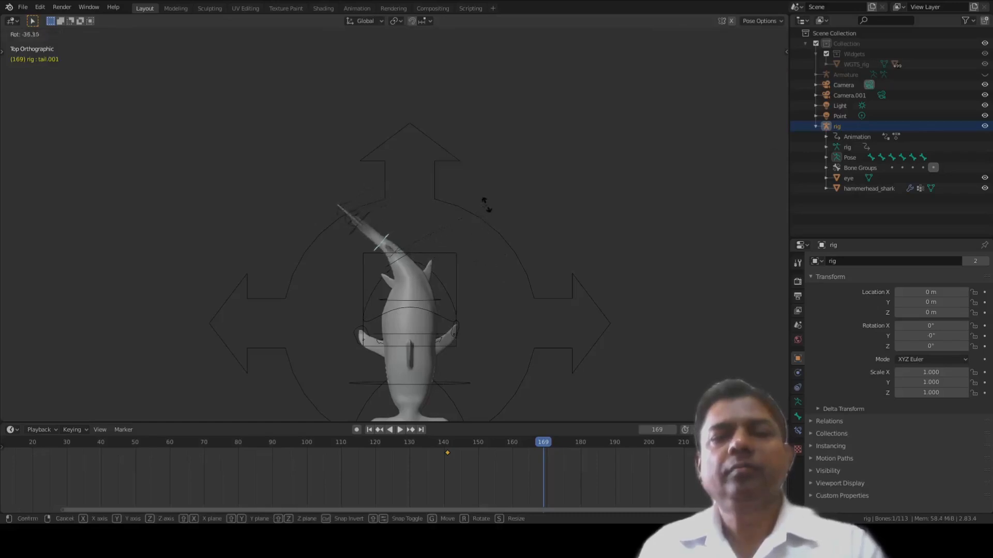
left_click(486, 204)
key("i")
left_click(488, 204)
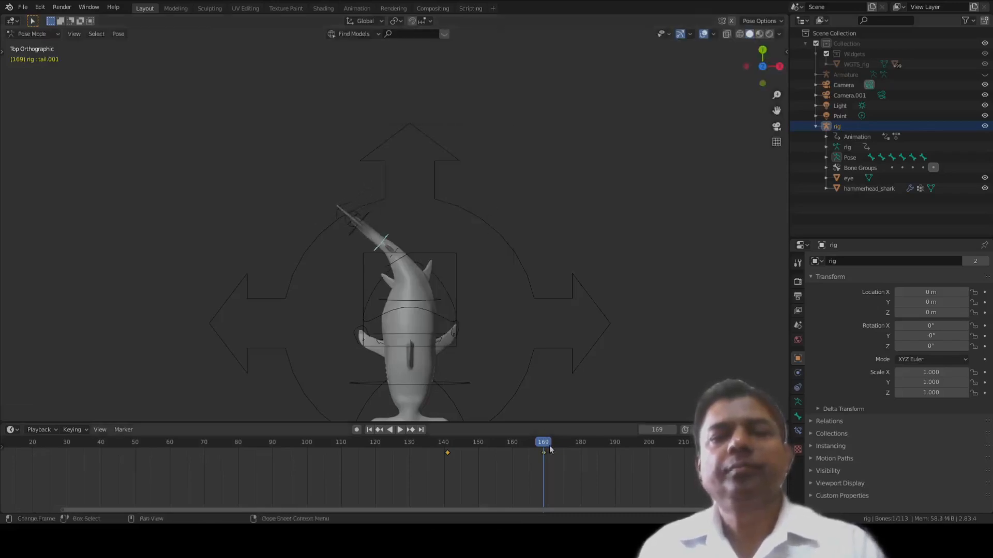
- At frame 207, rotate the tail control about 59° and insert a LocRotScale keyframe
left_click_drag(542, 442, 673, 448)
scroll(469, 347, "down", 3)
middle_click_drag(467, 350, 417, 259, "shift")
scroll(423, 265, "up", 2)
scroll(423, 265, "up", 4)
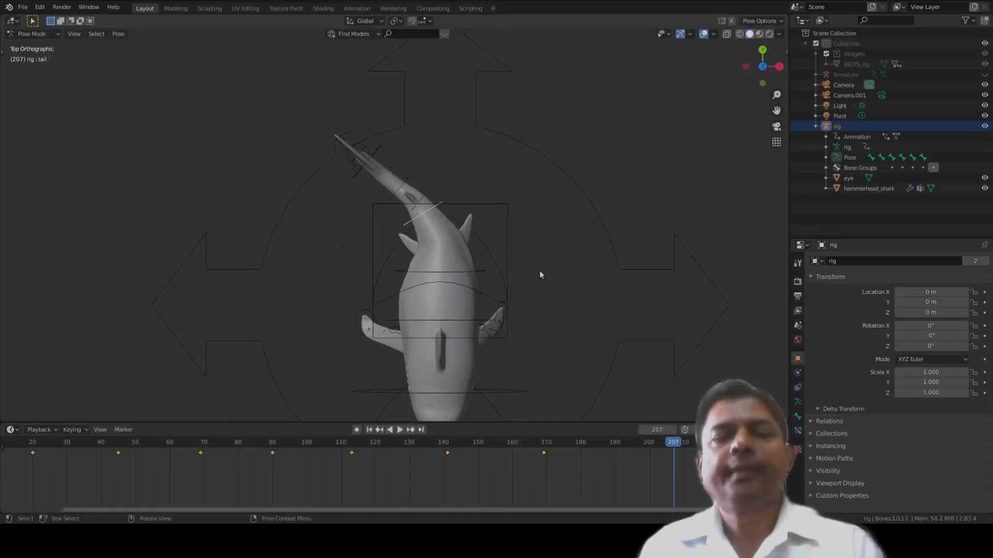
key("r")
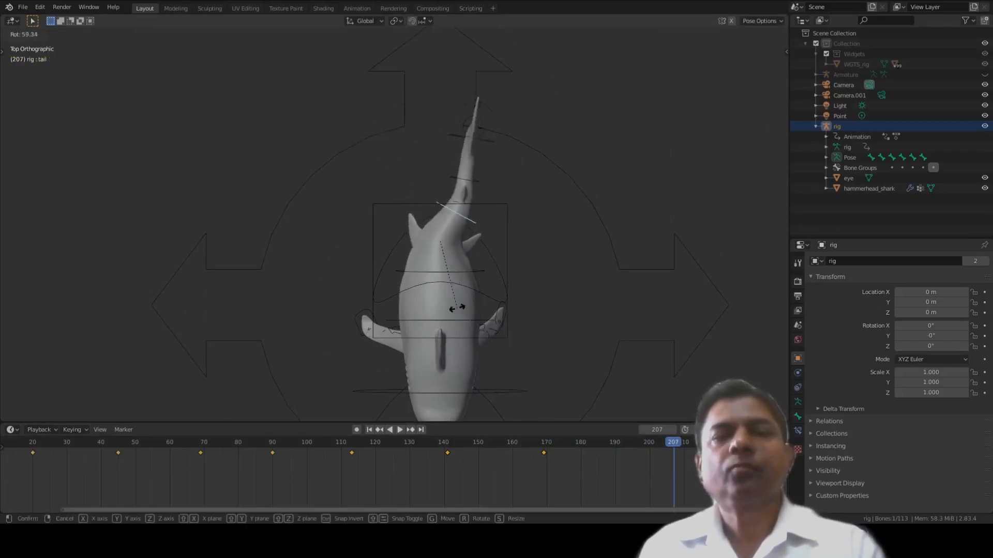
left_click(454, 310)
key("i")
left_click(510, 280)
- At frame 207, rotate the tail.001 control about 31° and insert a LocRotScale keyframe
left_click(472, 178)
key("r")
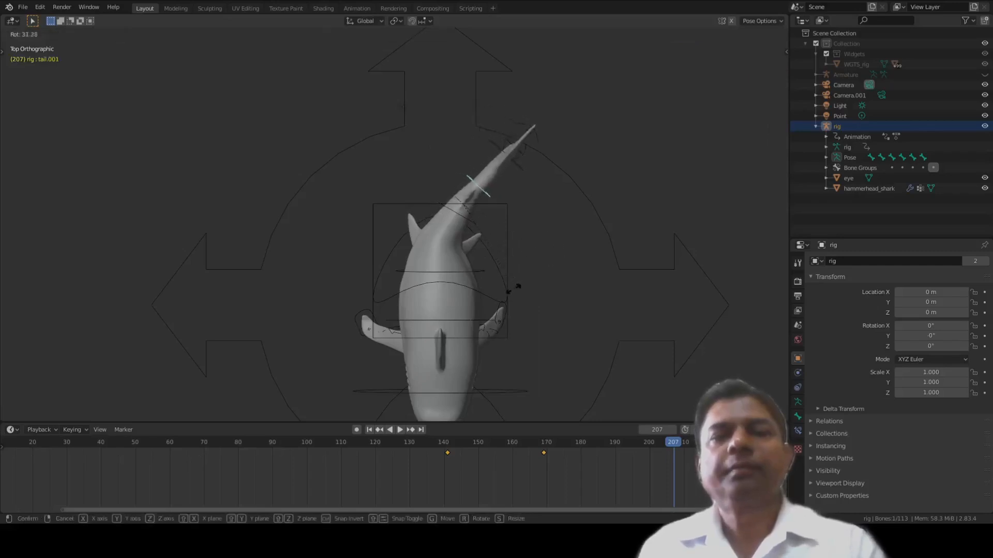
left_click(511, 292)
key("i")
left_click(511, 291)
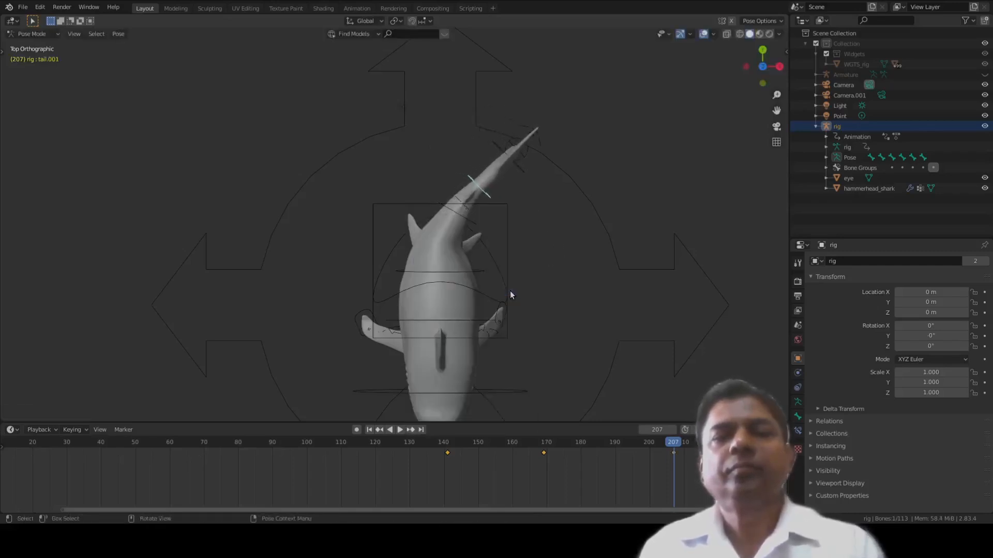
- Save the blend file and play back the animation to check the tail motion
scroll(452, 341, "down", 2)
middle_click_drag(452, 340, 460, 287)
key("ctrl+s")
scroll(405, 281, "down", 2)
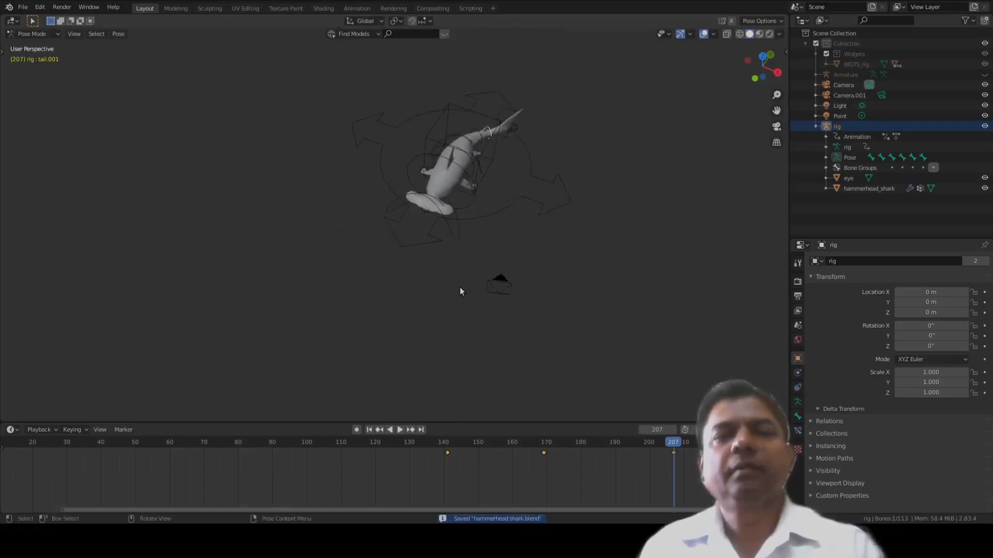
key("space")
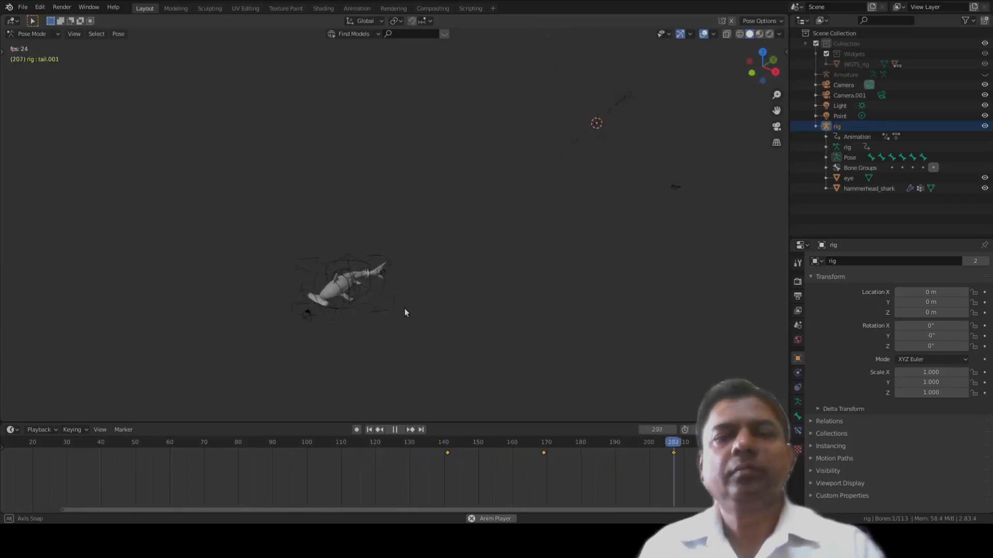
key("Escape")
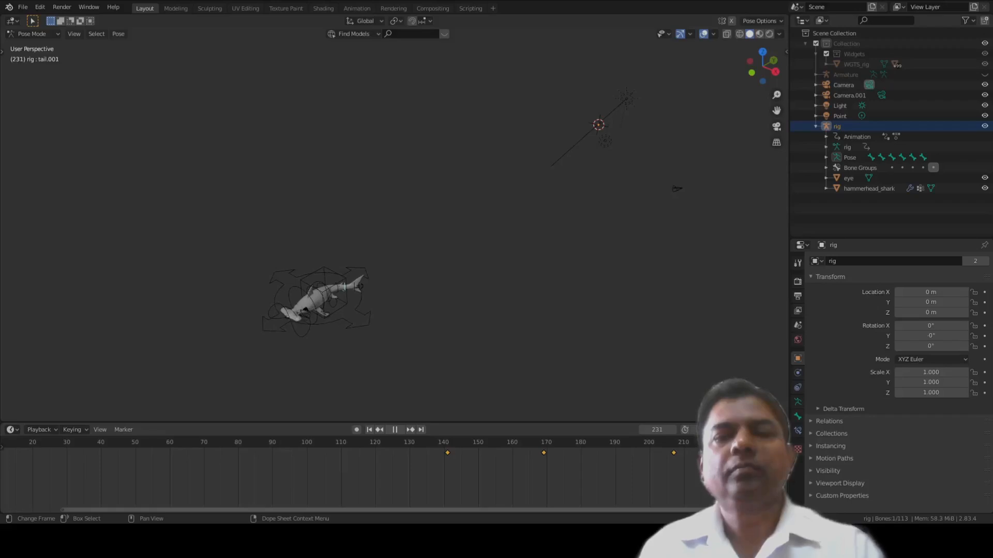
- At frame 231, rotate the tail.001 control strongly to the opposite side around global Z and insert a LocRotScale keyframe
middle_click_drag(403, 324, 398, 333)
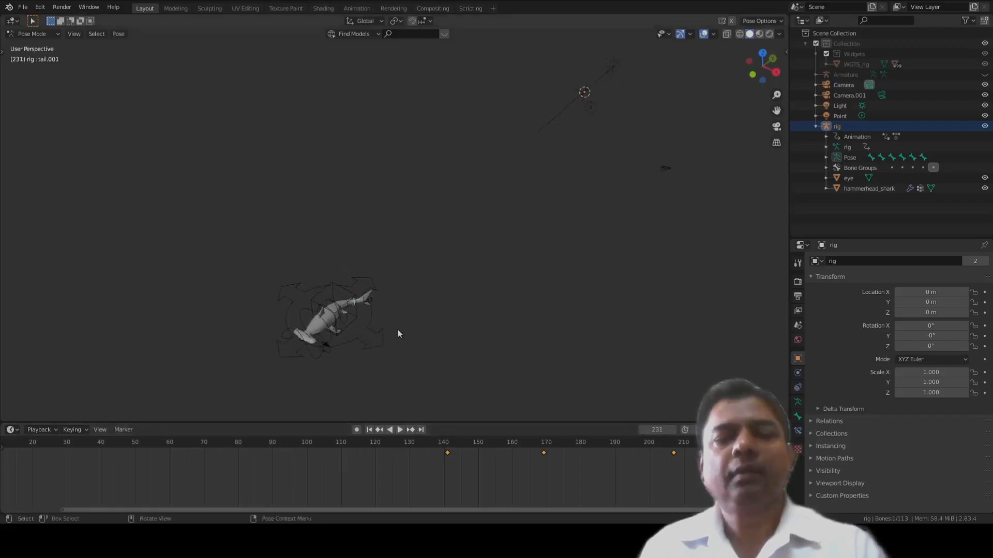
key("r")
key("z")
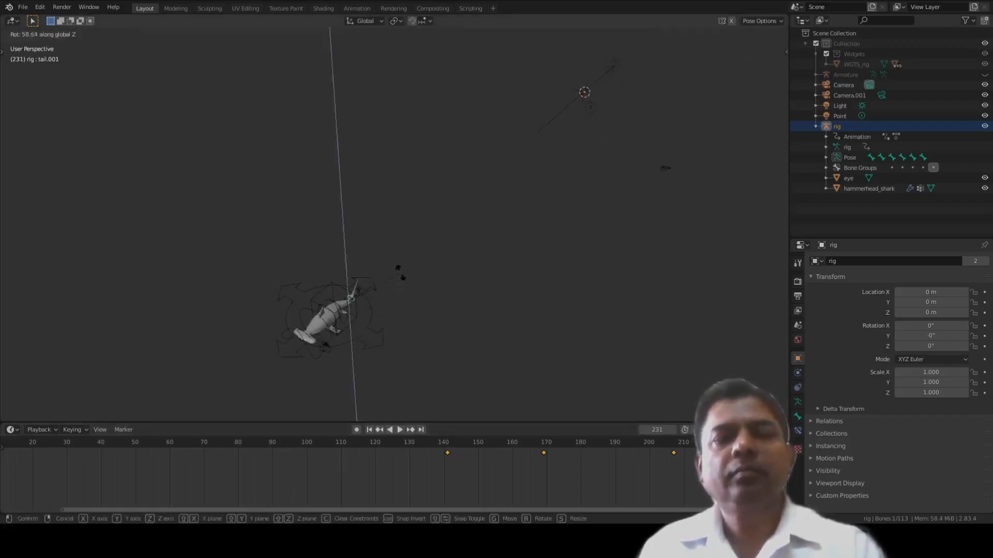
left_click(392, 254)
middle_click_drag(404, 303, 428, 238, "shift")
scroll(412, 253, "up", 2)
scroll(429, 238, "up", 1)
scroll(428, 238, "up", 1)
key("i")
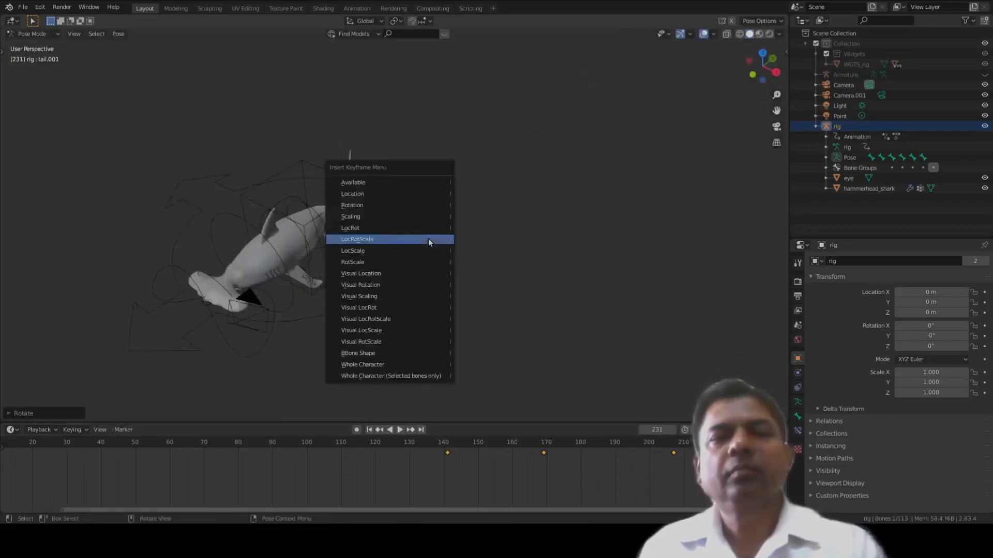
left_click(429, 238)
- At frame 231, rotate the tail control around global Z in the same direction as tail.001 and insert a LocRotScale keyframe
middle_click_drag(329, 228, 335, 236)
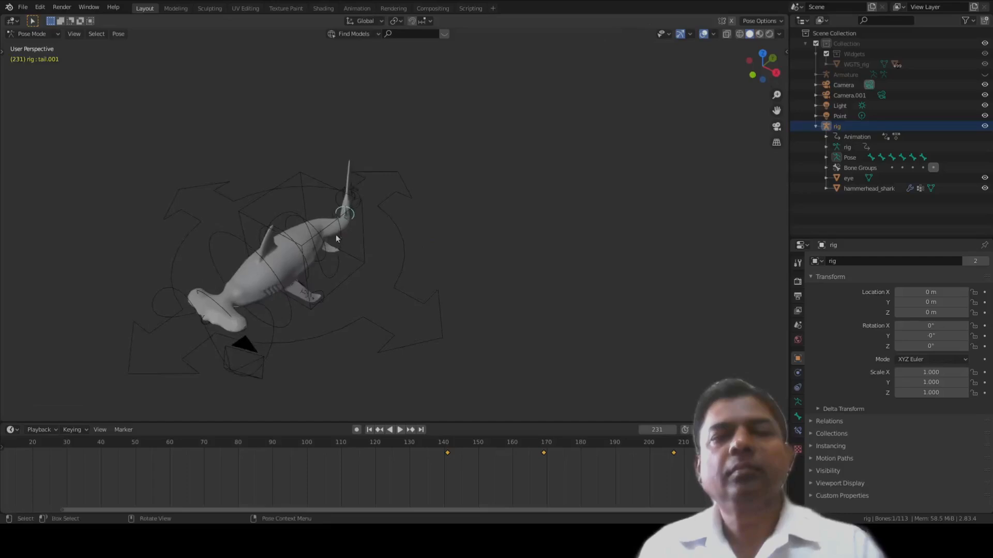
key("r")
key("z")
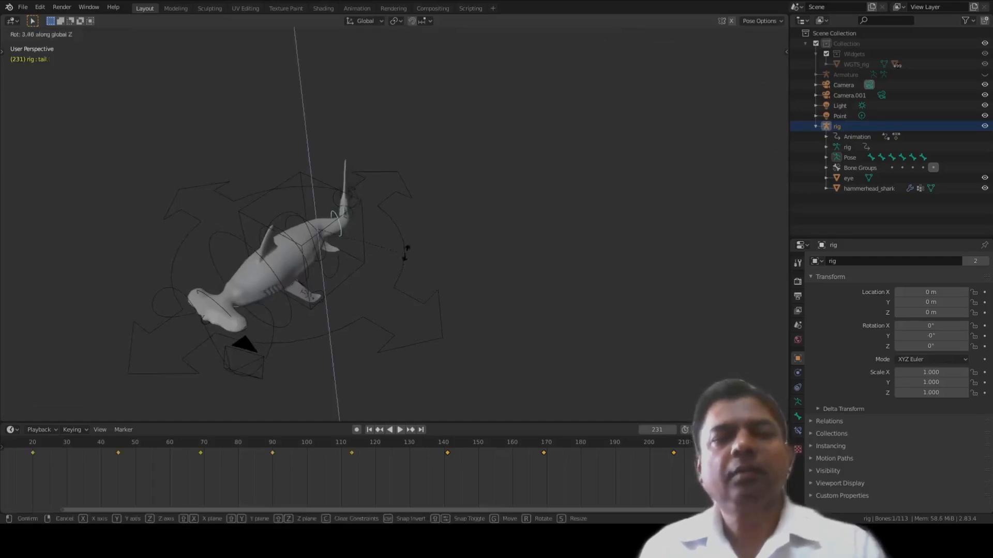
left_click(406, 214)
key("i")
left_click(406, 216)
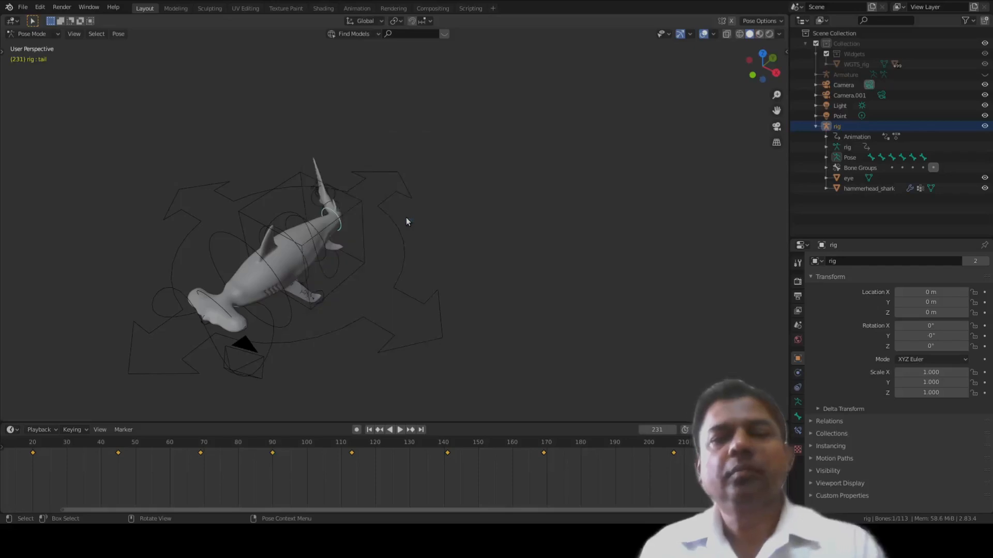
- Play back the swimming animation, first in the 3D viewport and again in the Animation workspace's camera view
key("space")
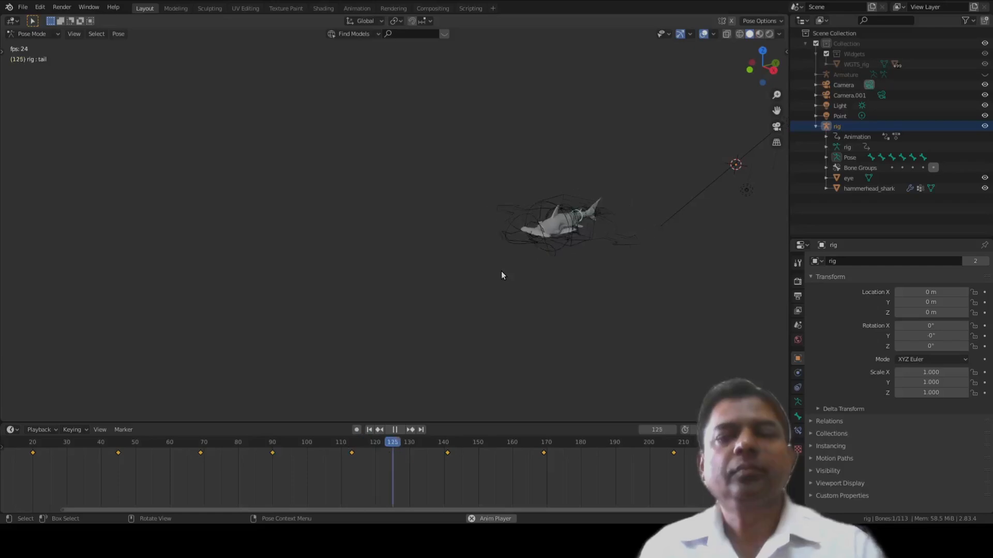
key("space")
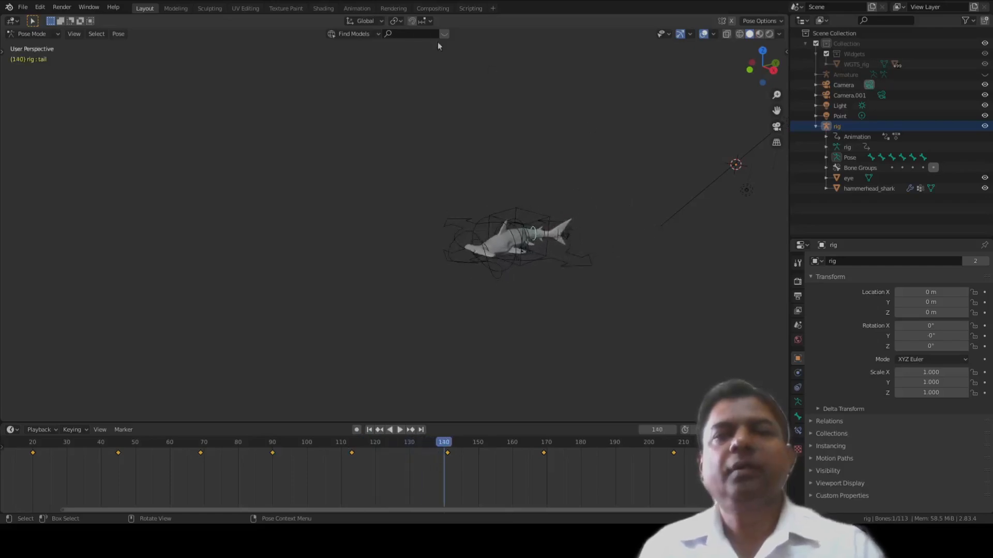
left_click(357, 8)
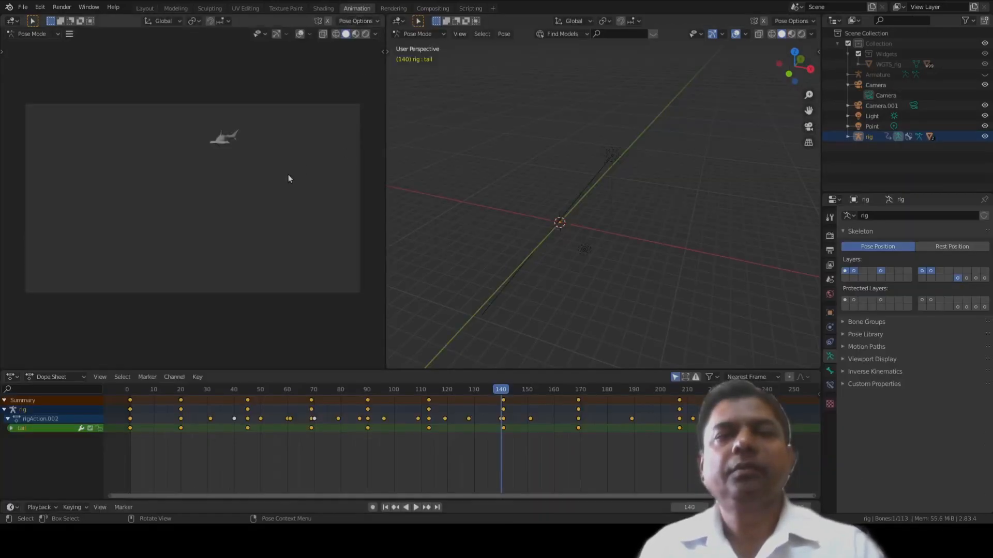
key("space")
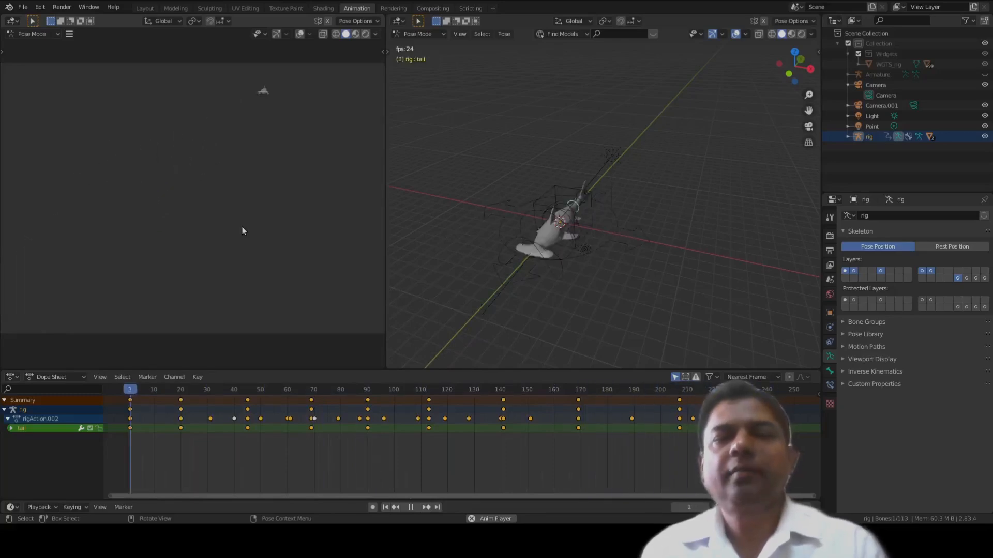
key("space")
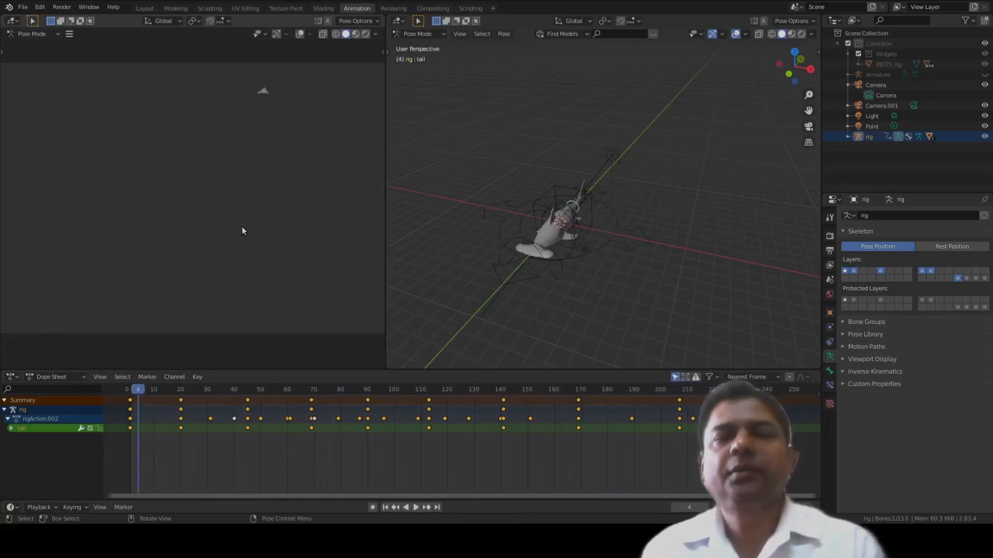
- Set the camera view to rendered shading and play back the animation
left_click(365, 34)
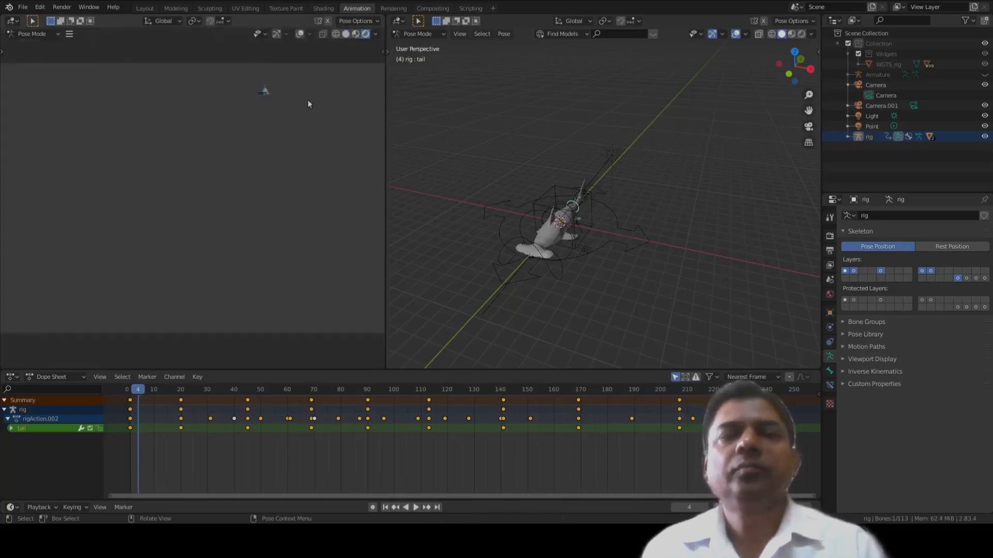
key("space")
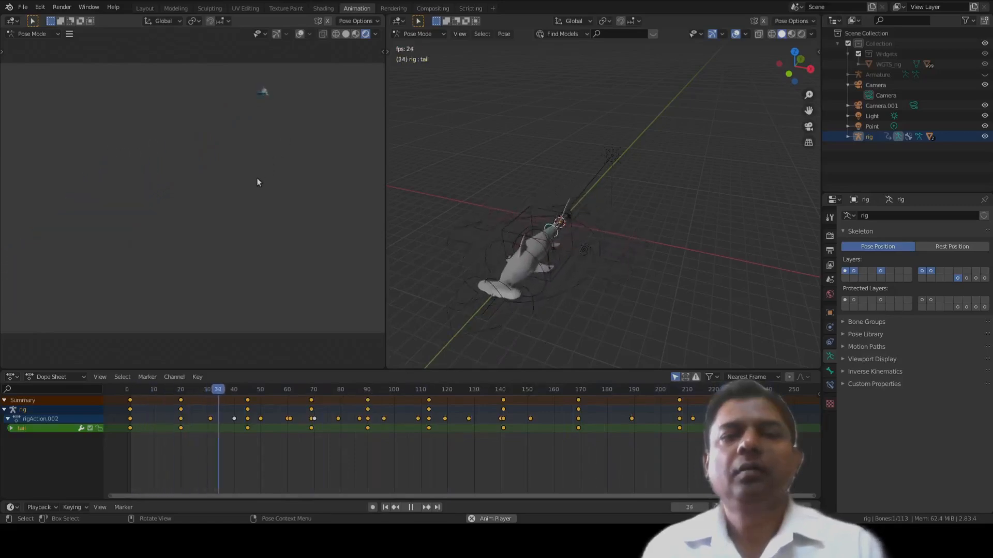
key("space")
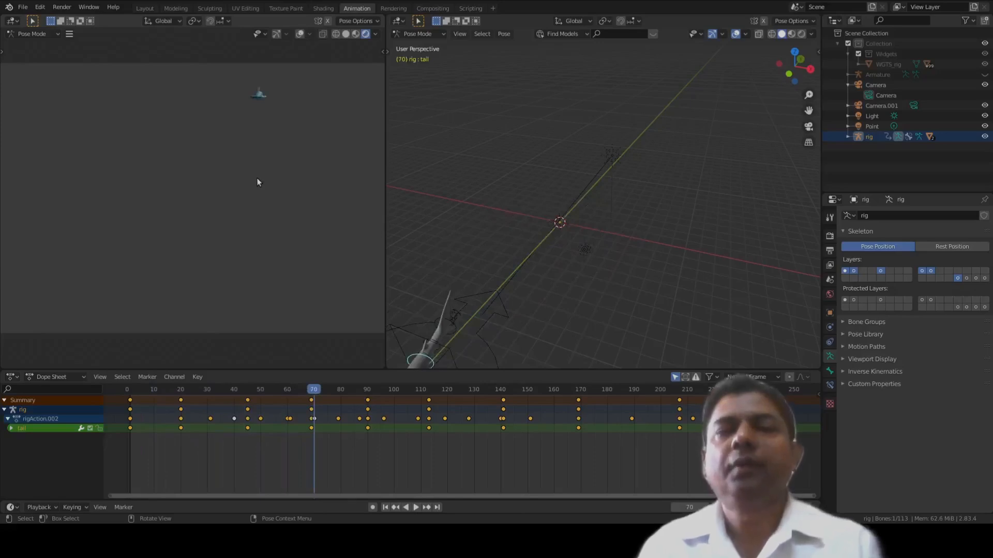
- Set the world background color to a muted green with hue 0.393, saturation 0.171 and value 0.567
left_click(831, 236)
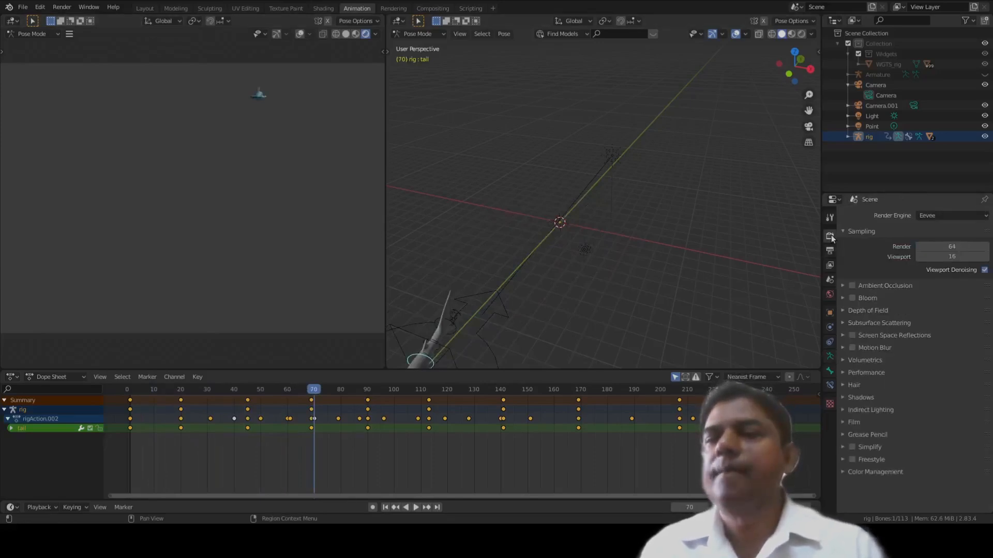
left_click(851, 285)
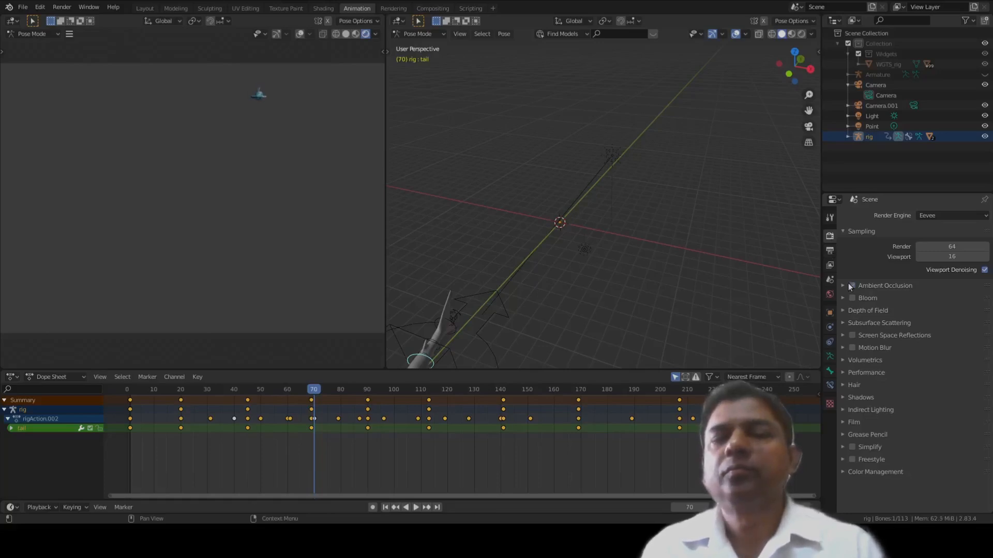
left_click(830, 294)
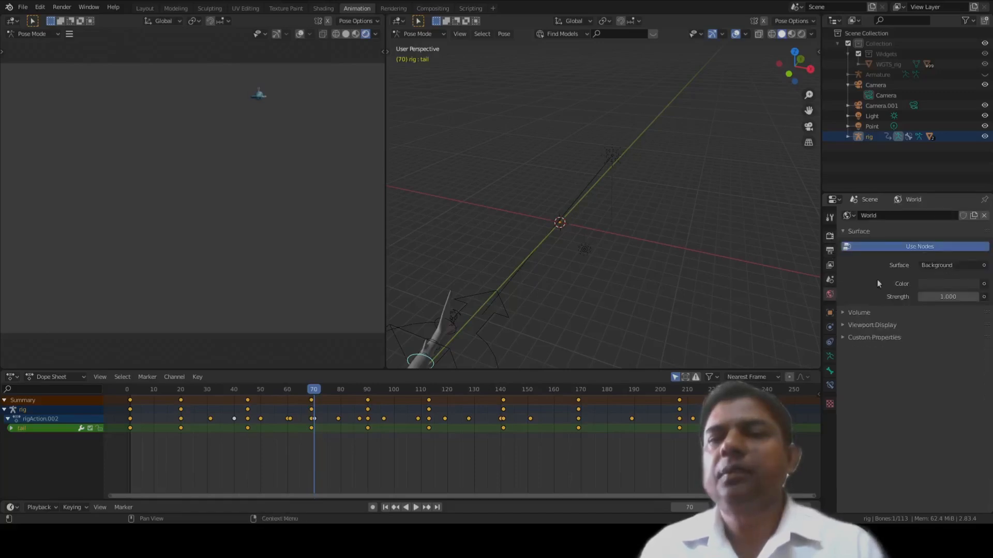
left_click(932, 283)
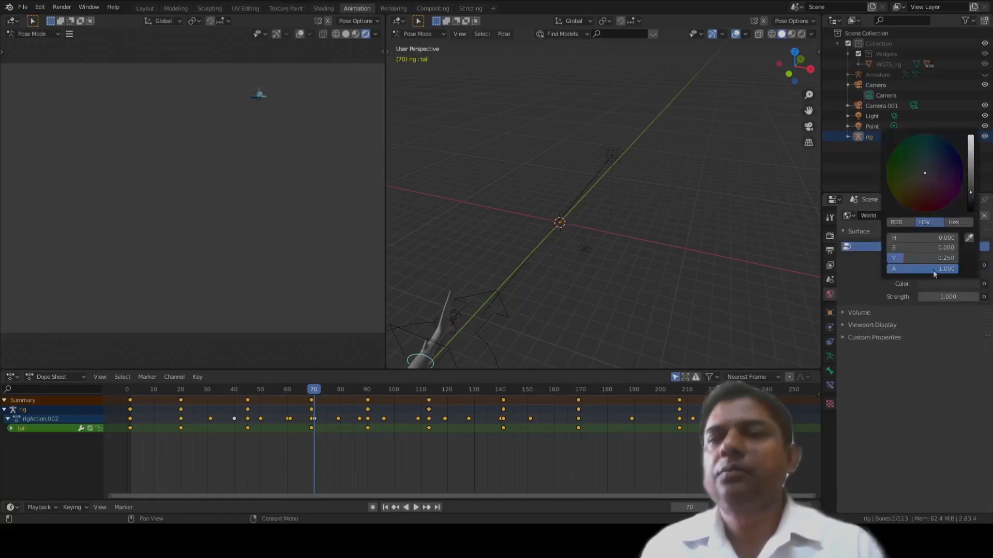
left_click(971, 171)
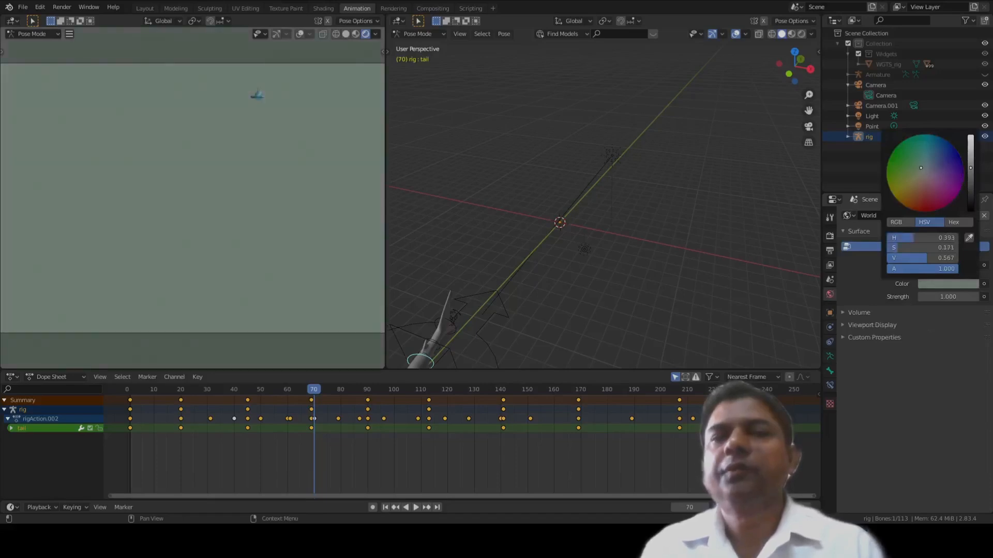
- Play the shark animation against the green background in the rendered camera view
key("space")
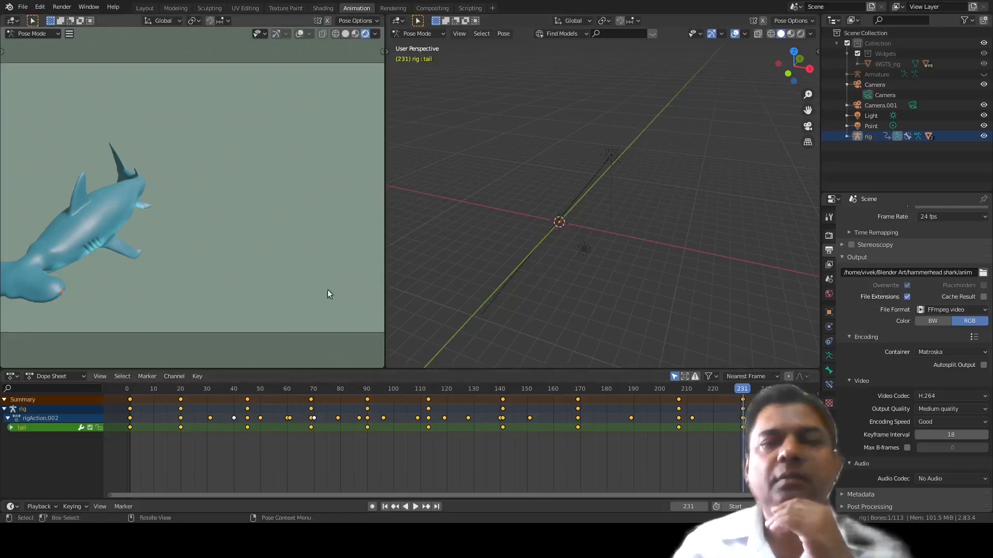
key("space")
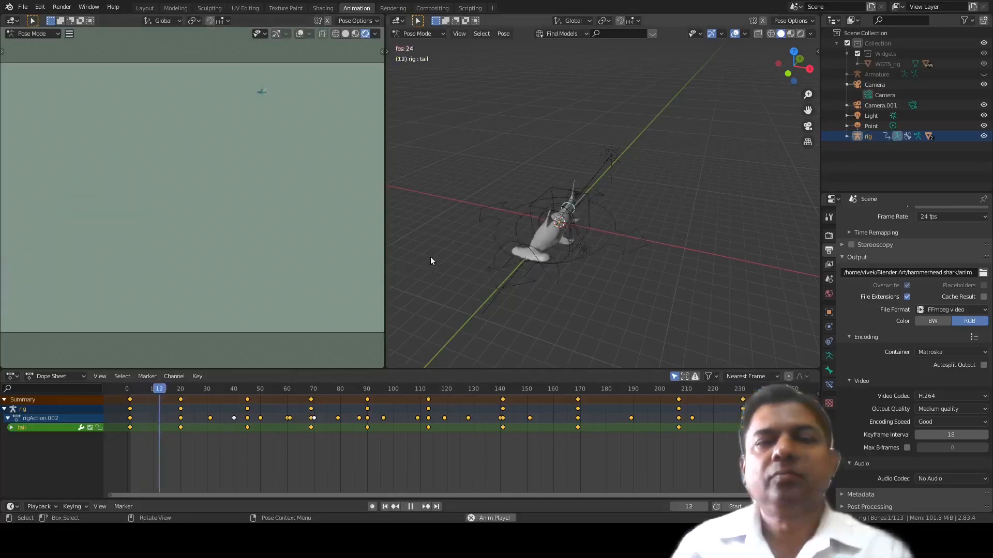